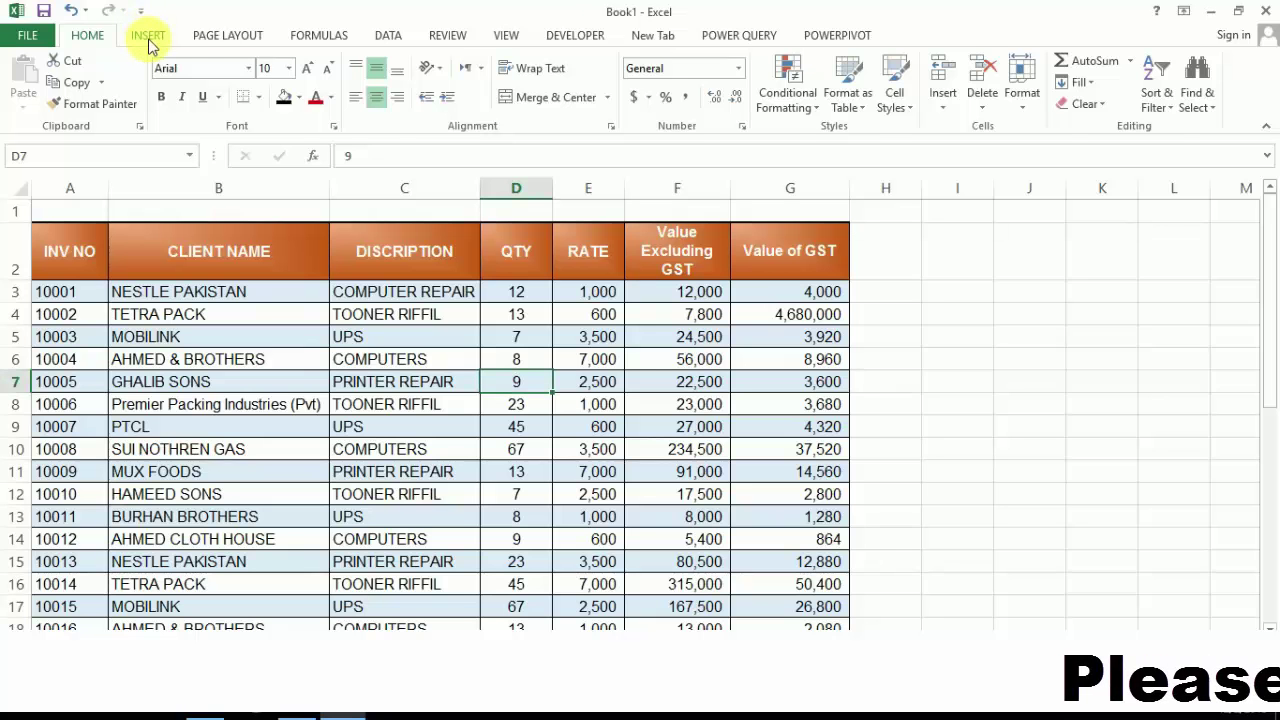
Select the invoice block A2:G38, from the INV NO header to row 38, with Ctrl+Shift+Right and Ctrl+Shift+Down.
left_click(149, 40)
left_click(226, 313)
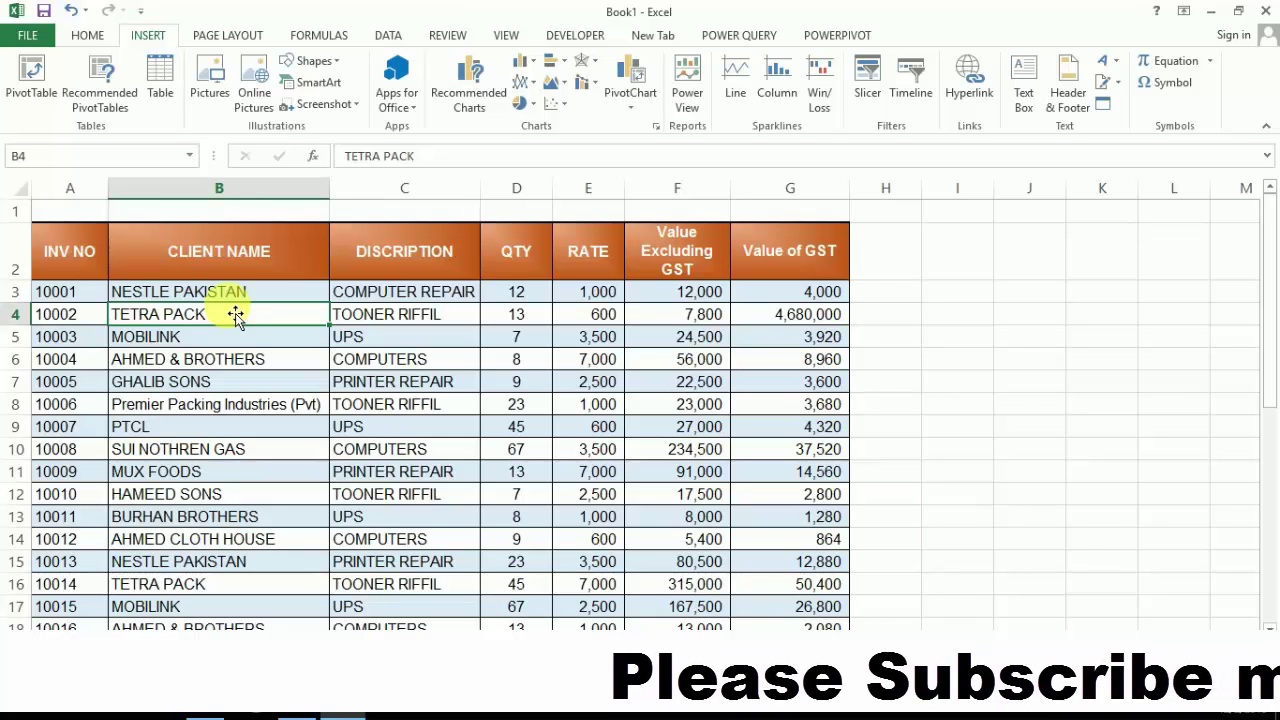
left_click(85, 255)
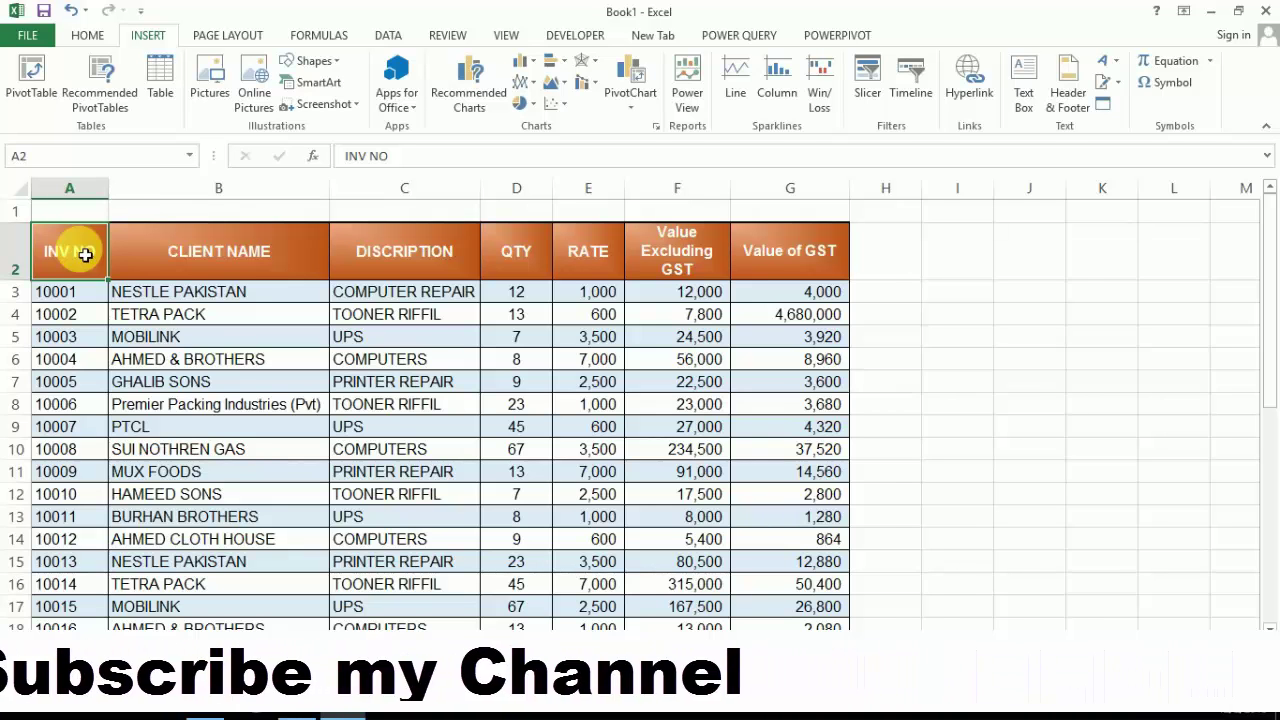
key("Right")
key("Right")
key("Right")
key("Left")
key("Left")
key("Left")
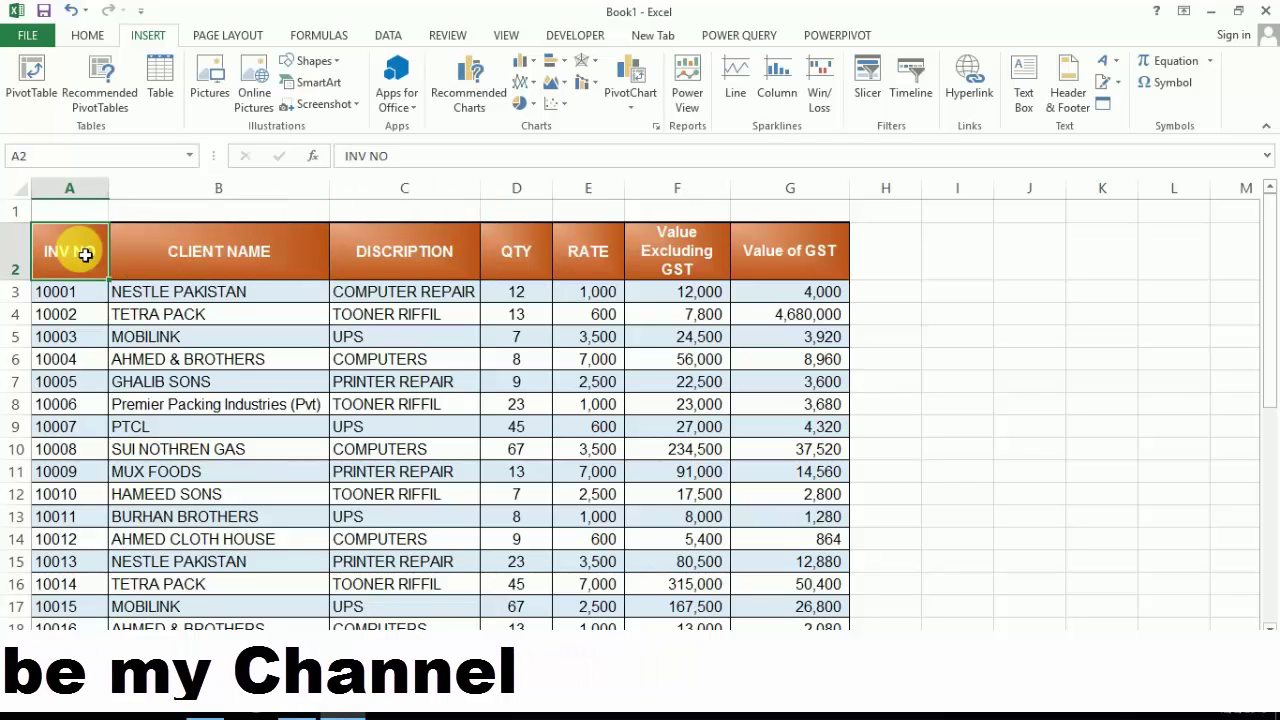
key("Right")
key("Down")
key("Up")
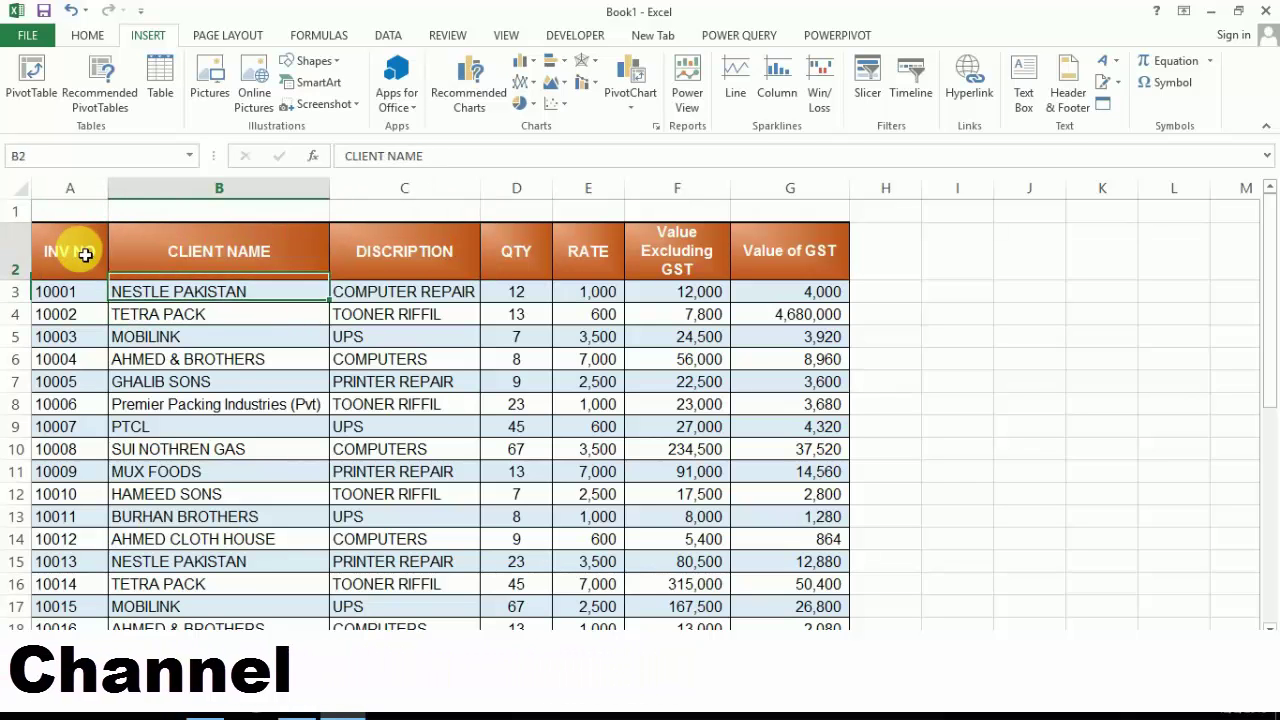
key("Left")
key("ctrl+shift+Right")
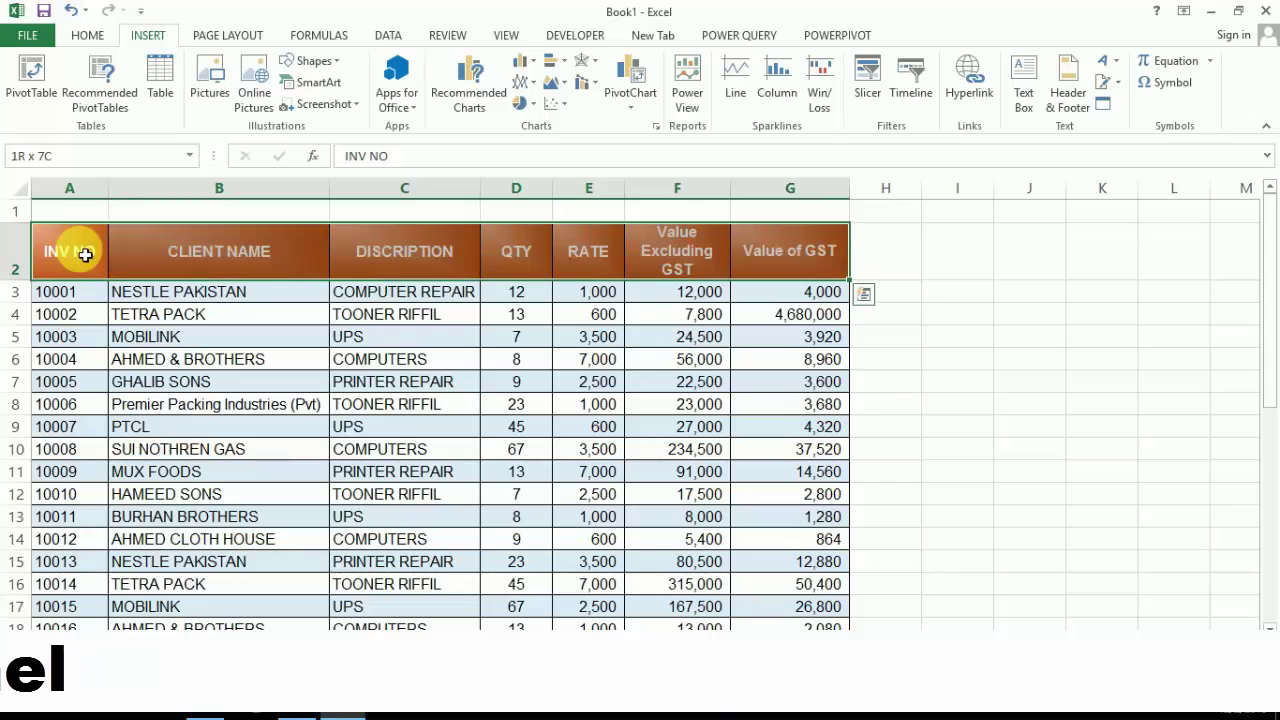
key("ctrl+shift+Down")
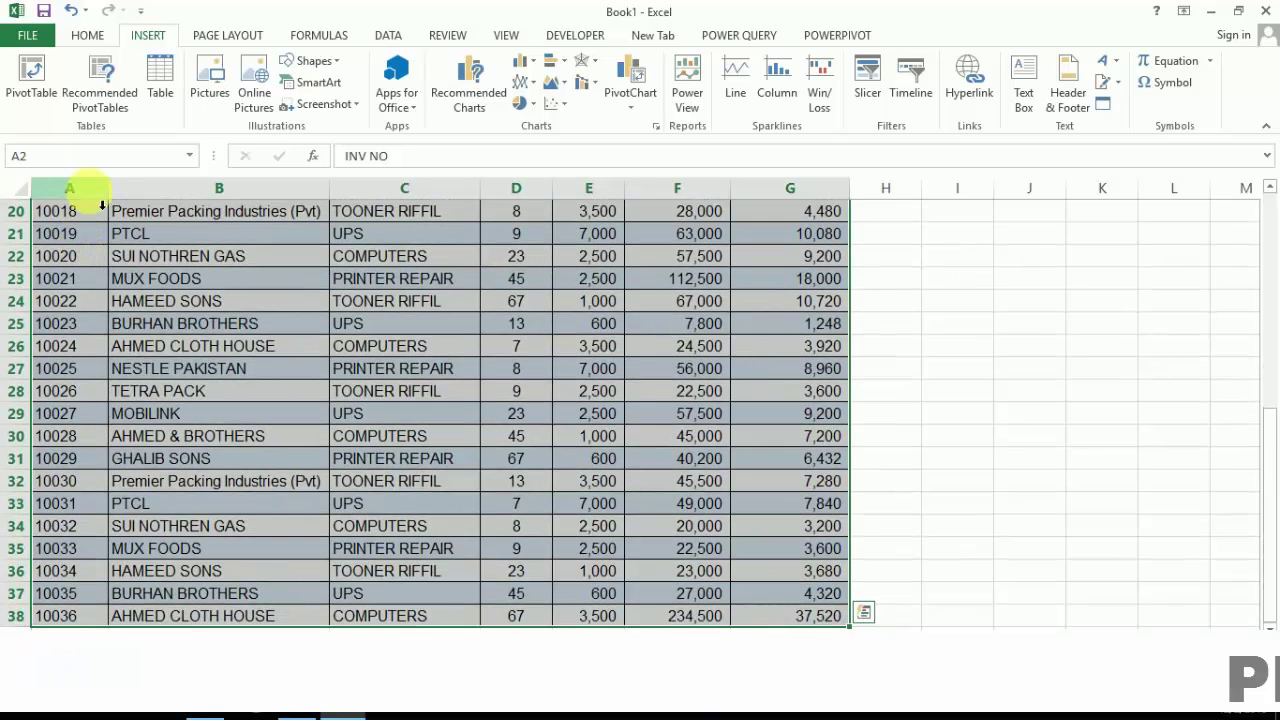
Create a table from =$A$2:$G$38 with 'My table has headers' checked.
left_click(170, 99)
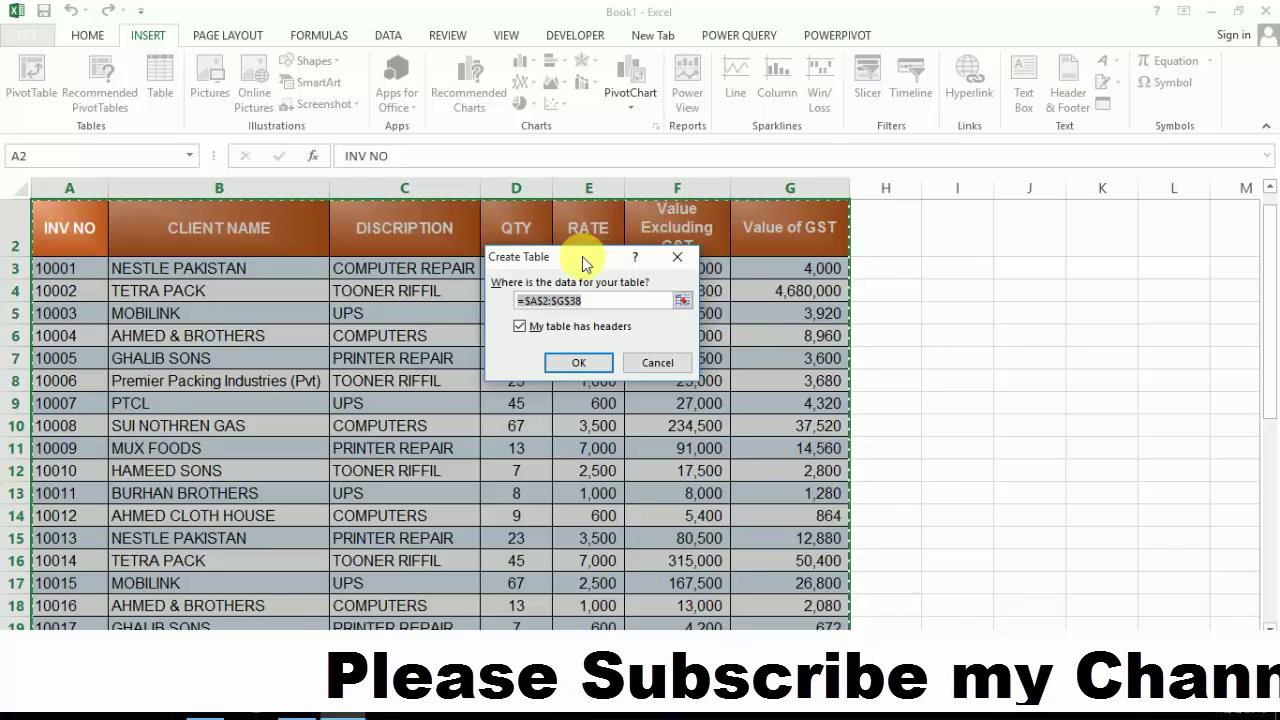
left_click_drag(601, 263, 569, 248)
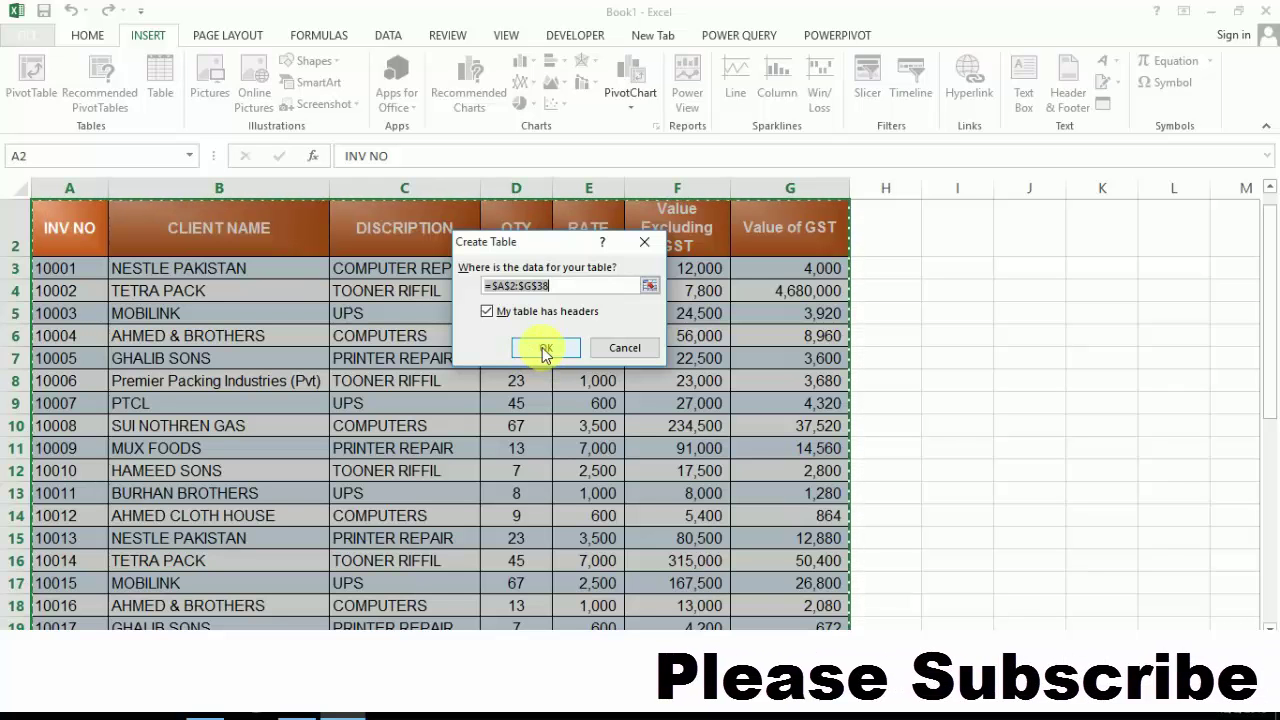
left_click(548, 350)
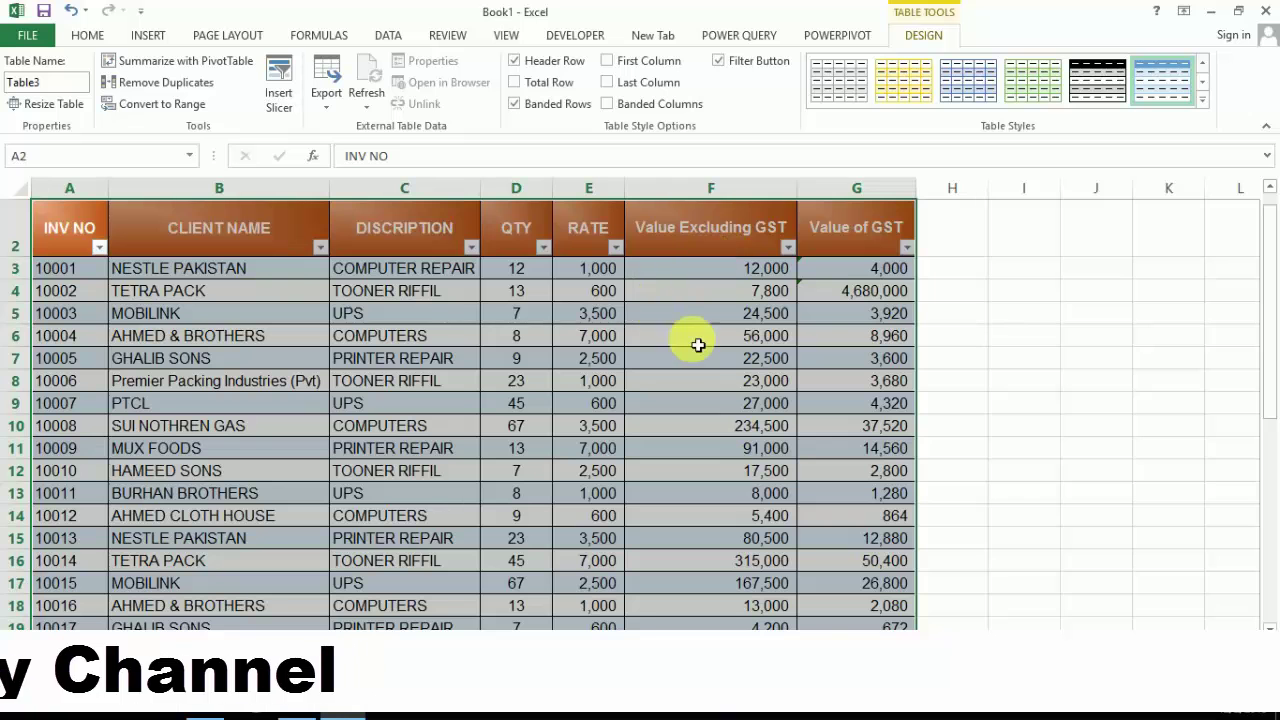
Undo the table with Ctrl+Z, restoring the plain invoice range.
left_click(516, 272)
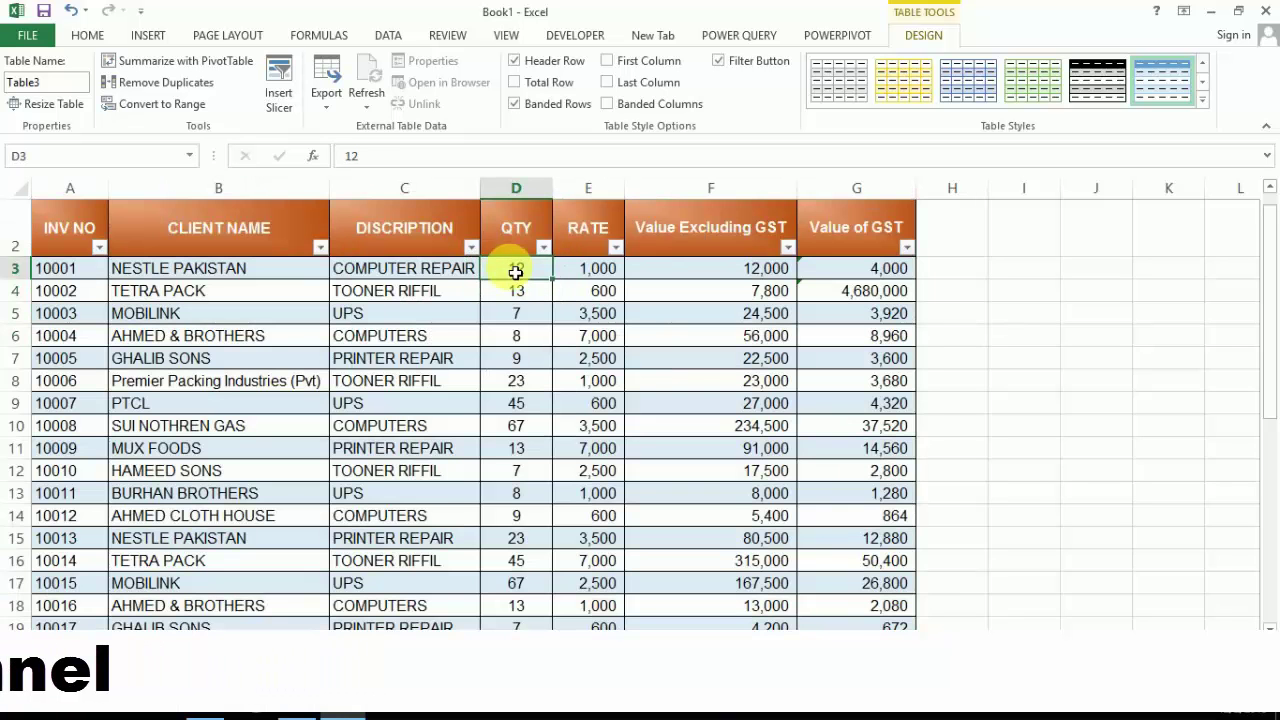
key("ctrl+z")
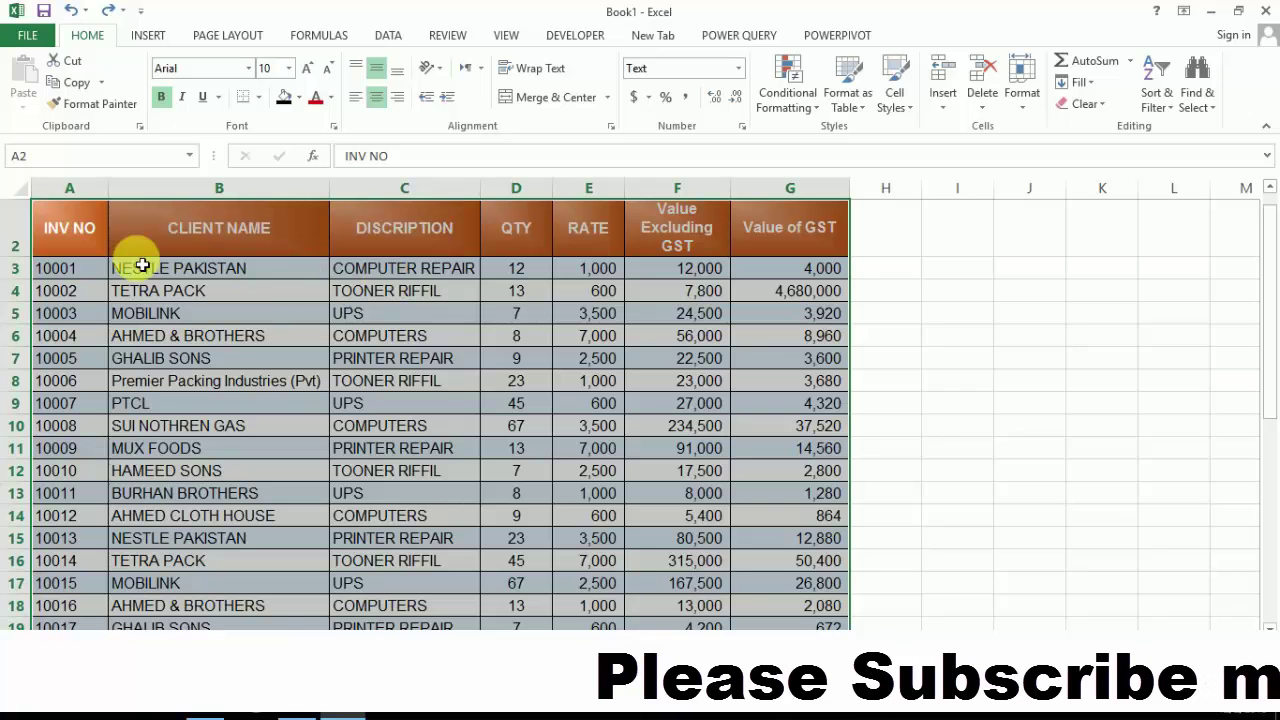
key("Right")
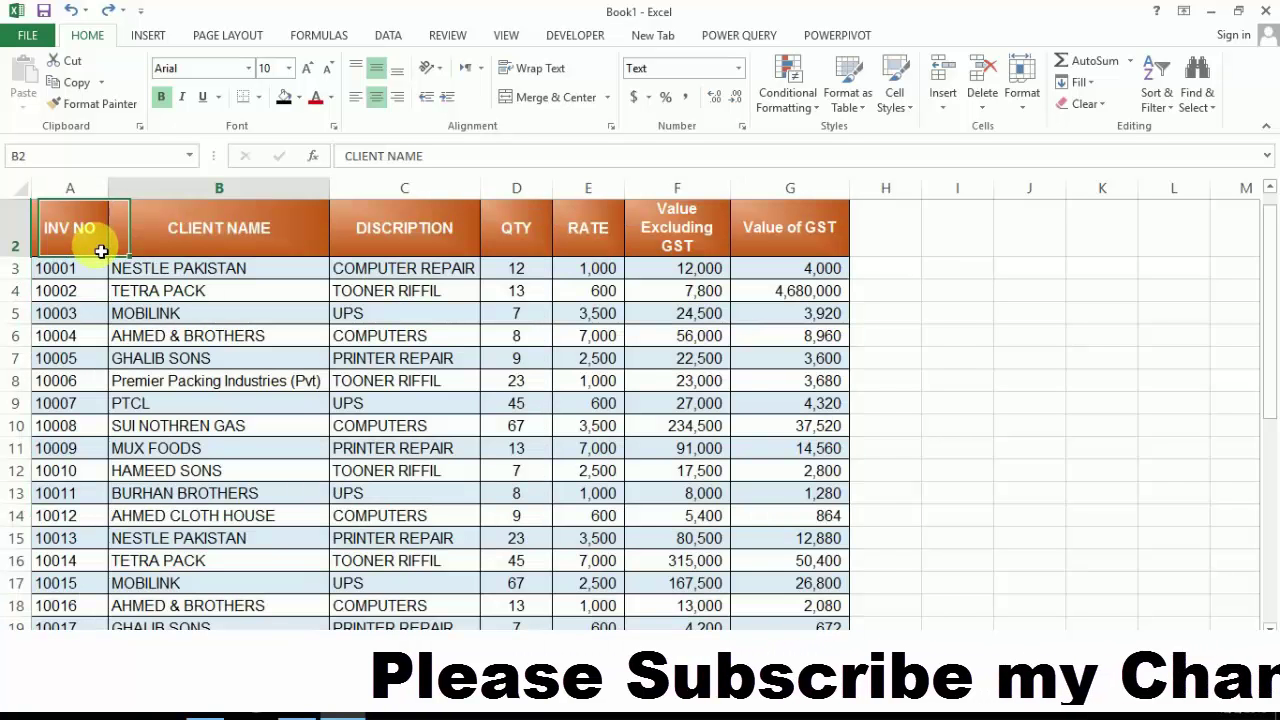
key("Down")
key("Down")
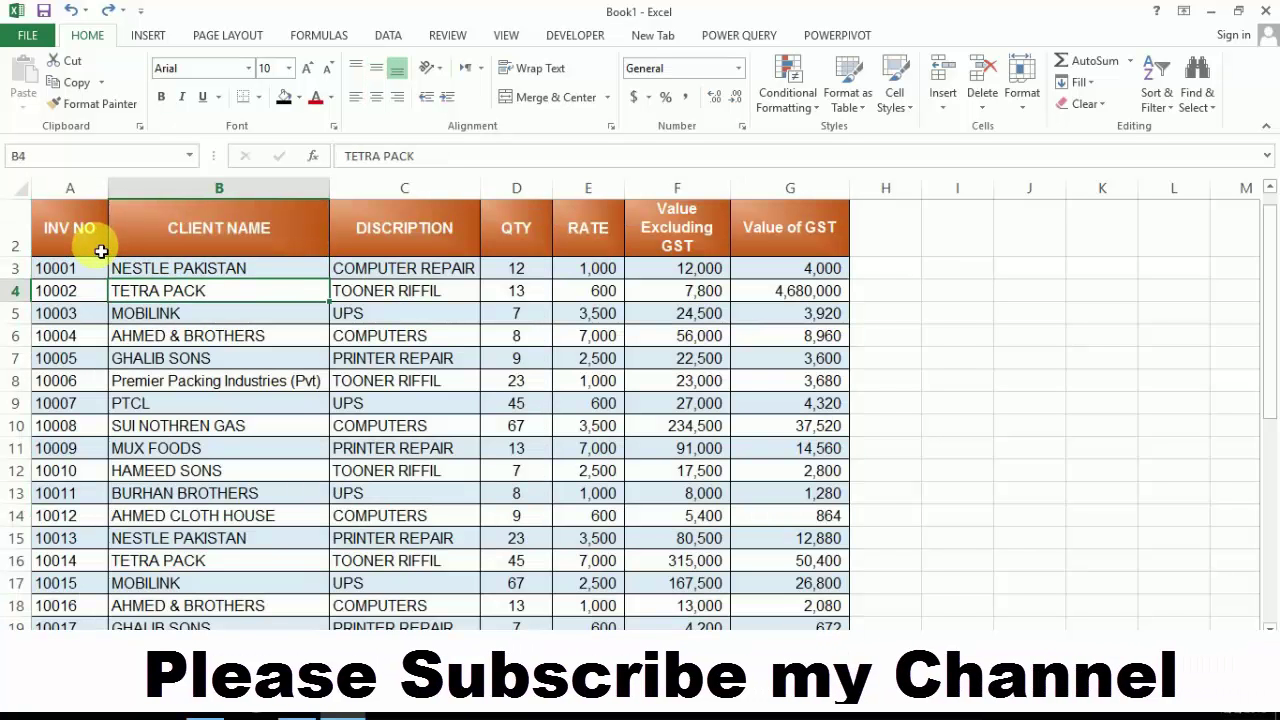
Reopen the Create Table prompt from Insert and dismiss it without making a table.
left_click(148, 35)
left_click(160, 75)
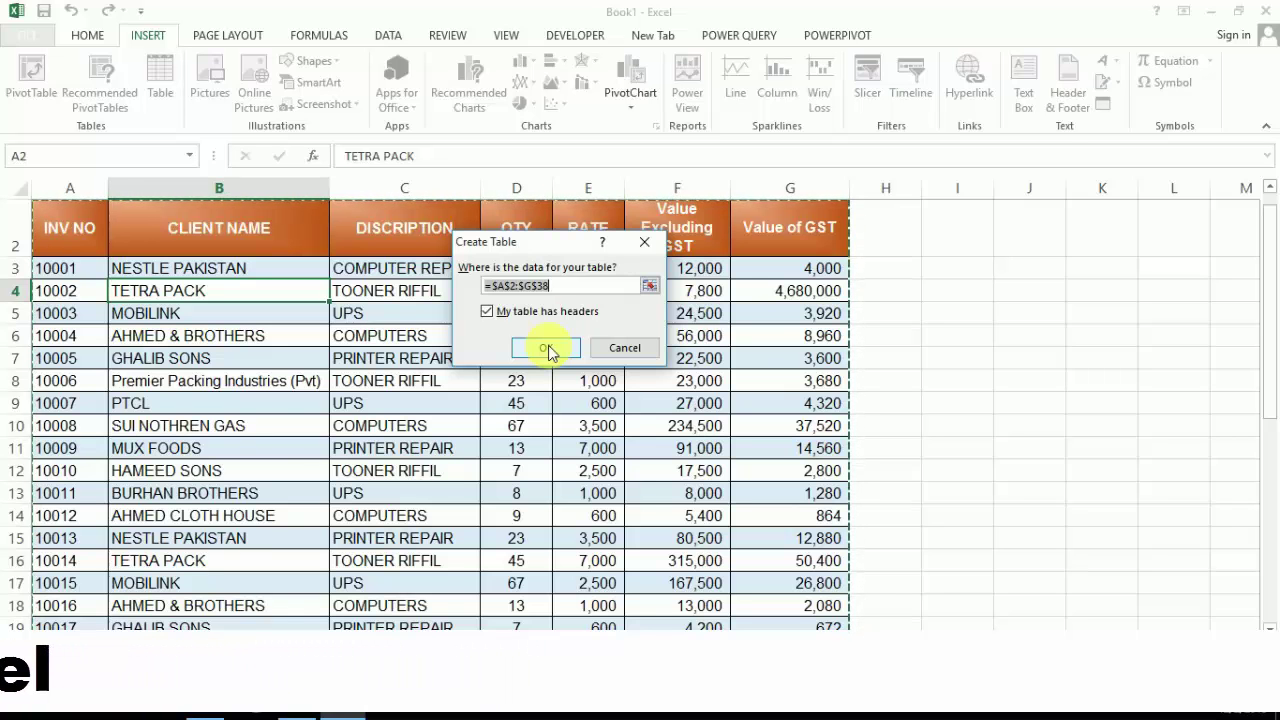
left_click(547, 350)
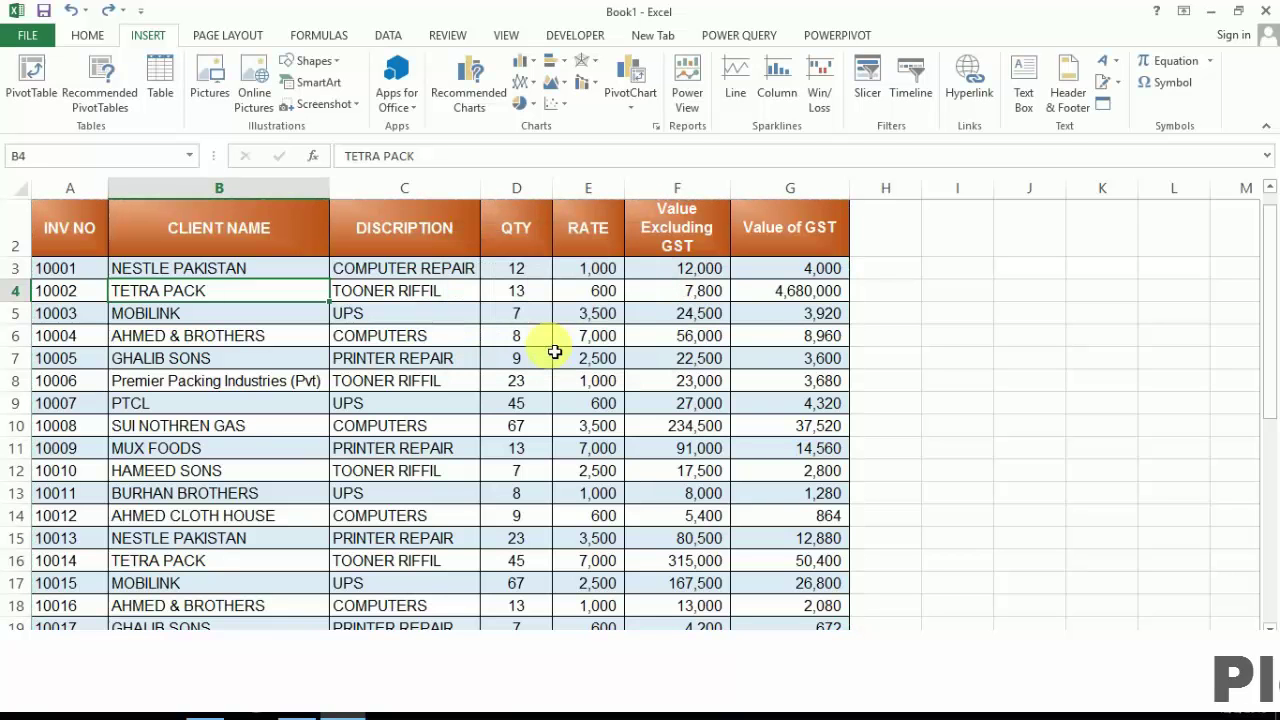
Select A2:G38 and create a Ctrl+T table with 'My table has headers' unchecked.
left_click(104, 253)
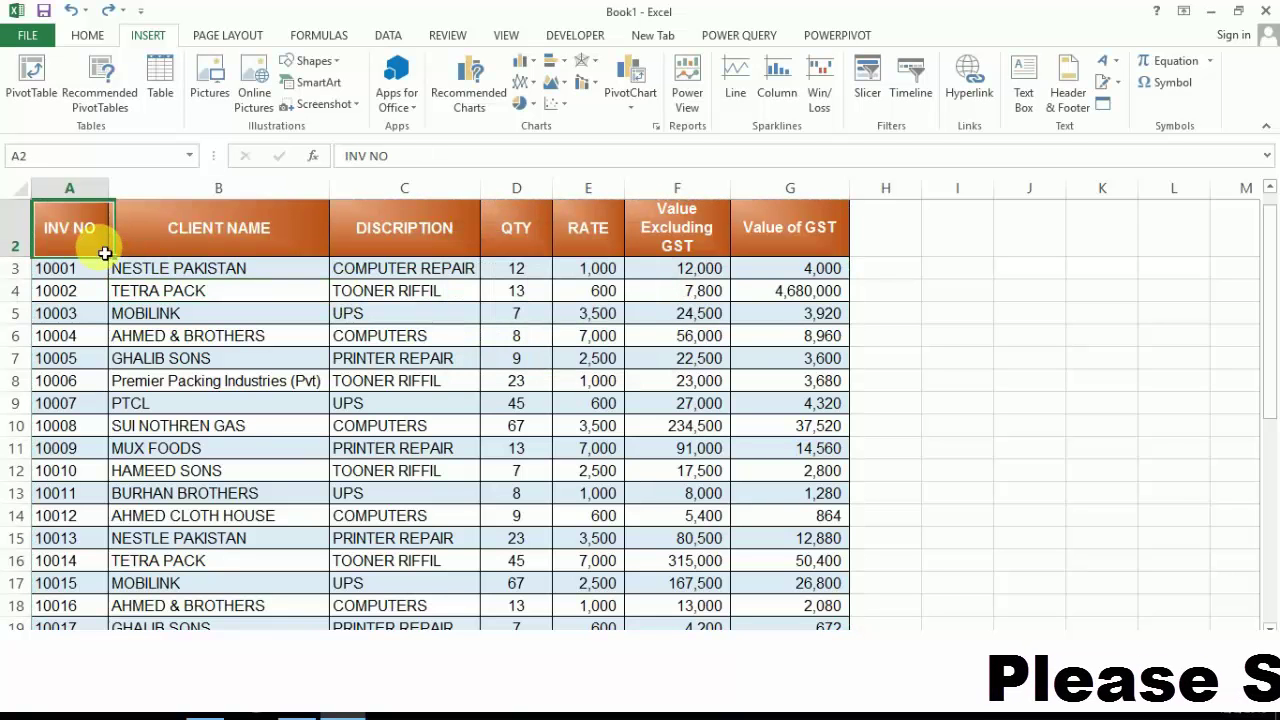
key("ctrl+t")
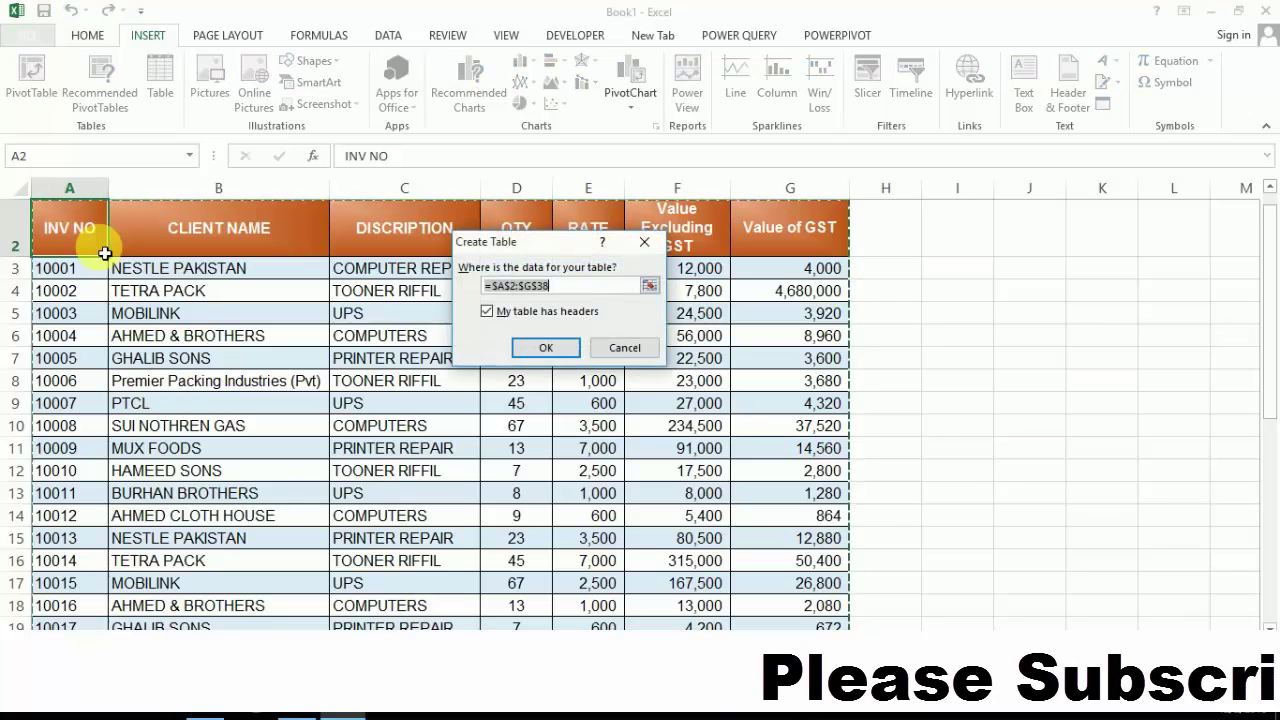
key("Escape")
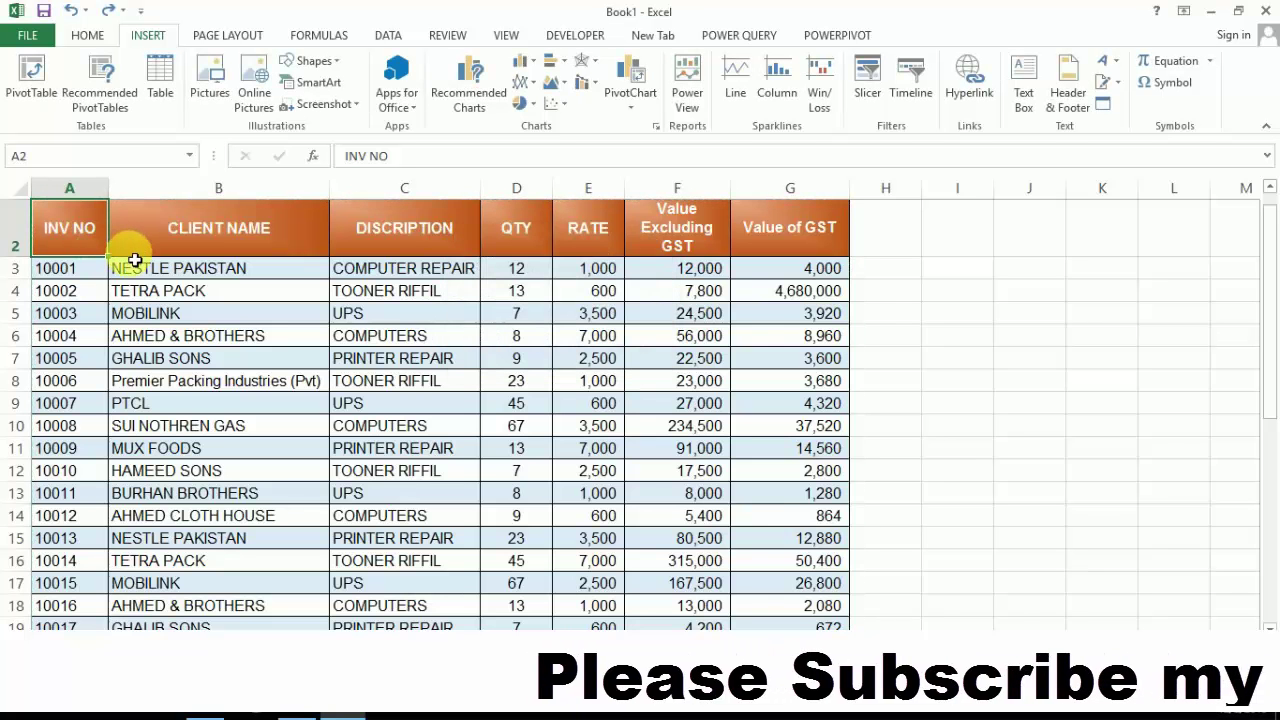
key("ctrl+shift+Right")
key("ctrl+shift+Down")
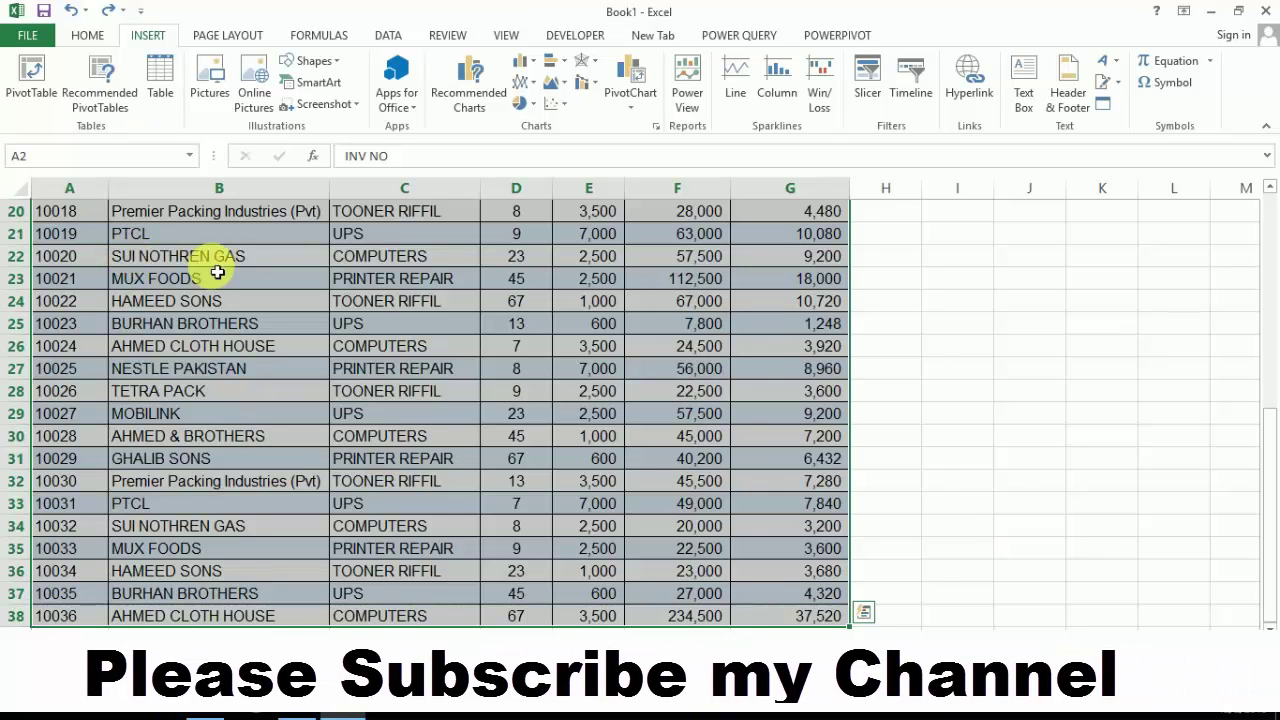
key("ctrl+t")
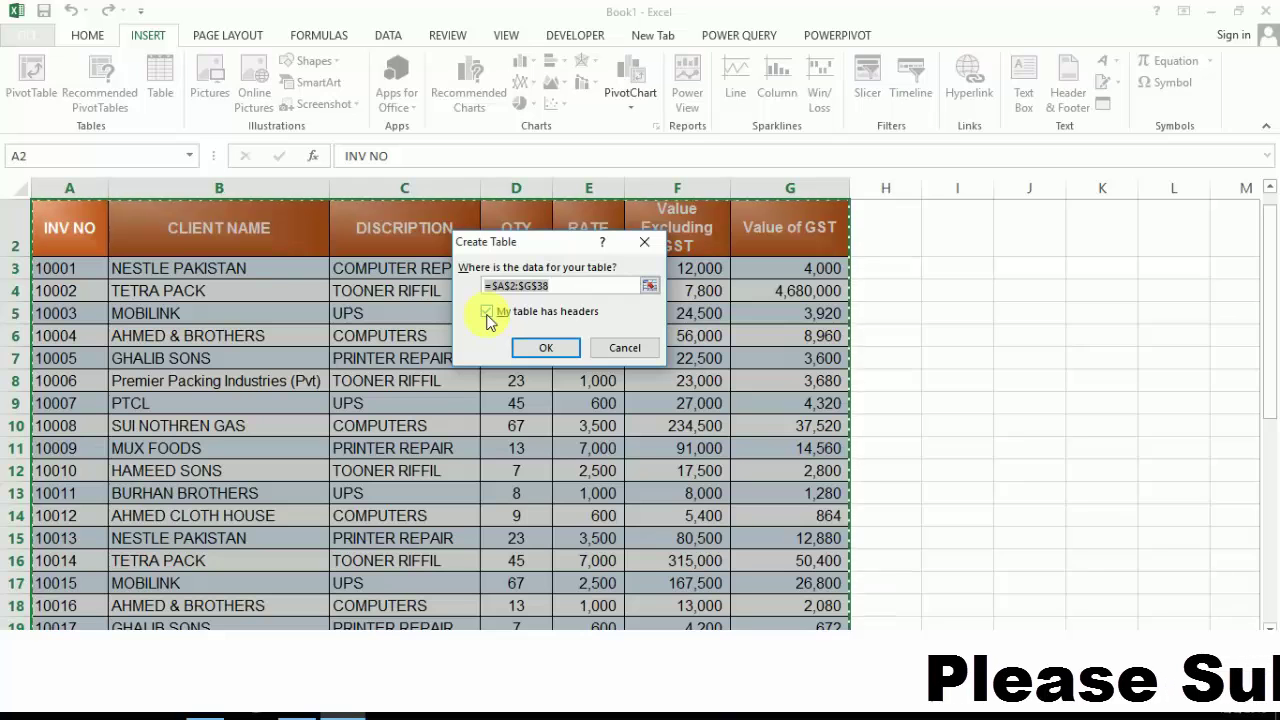
left_click(487, 313)
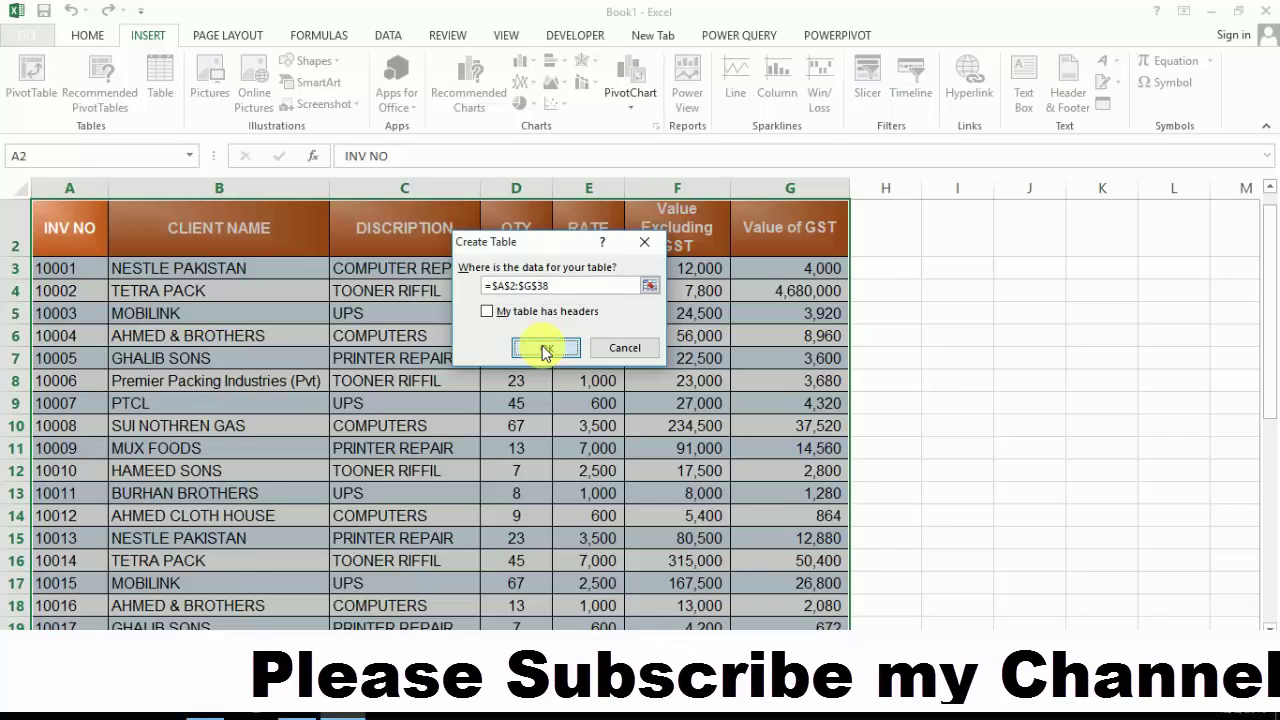
left_click(545, 350)
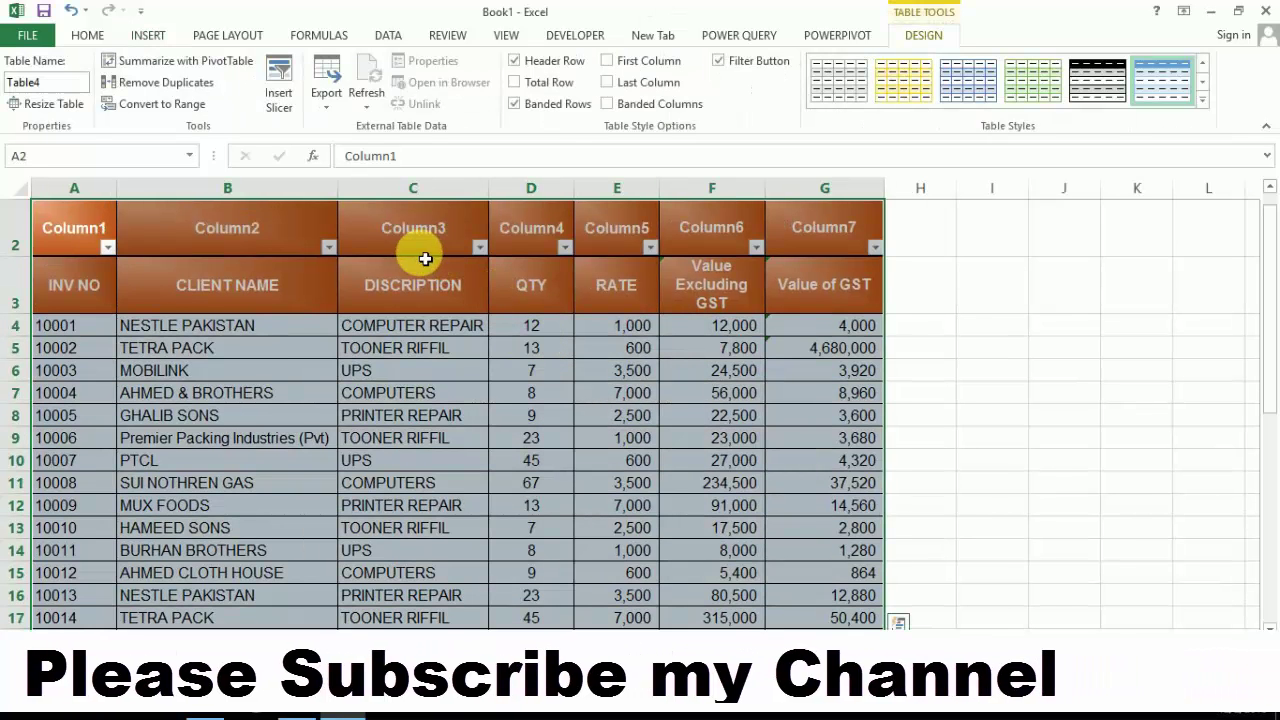
Undo the headerless Column1–Column7 table and reopen Create Table for A2:G38 with headers.
left_click(425, 259)
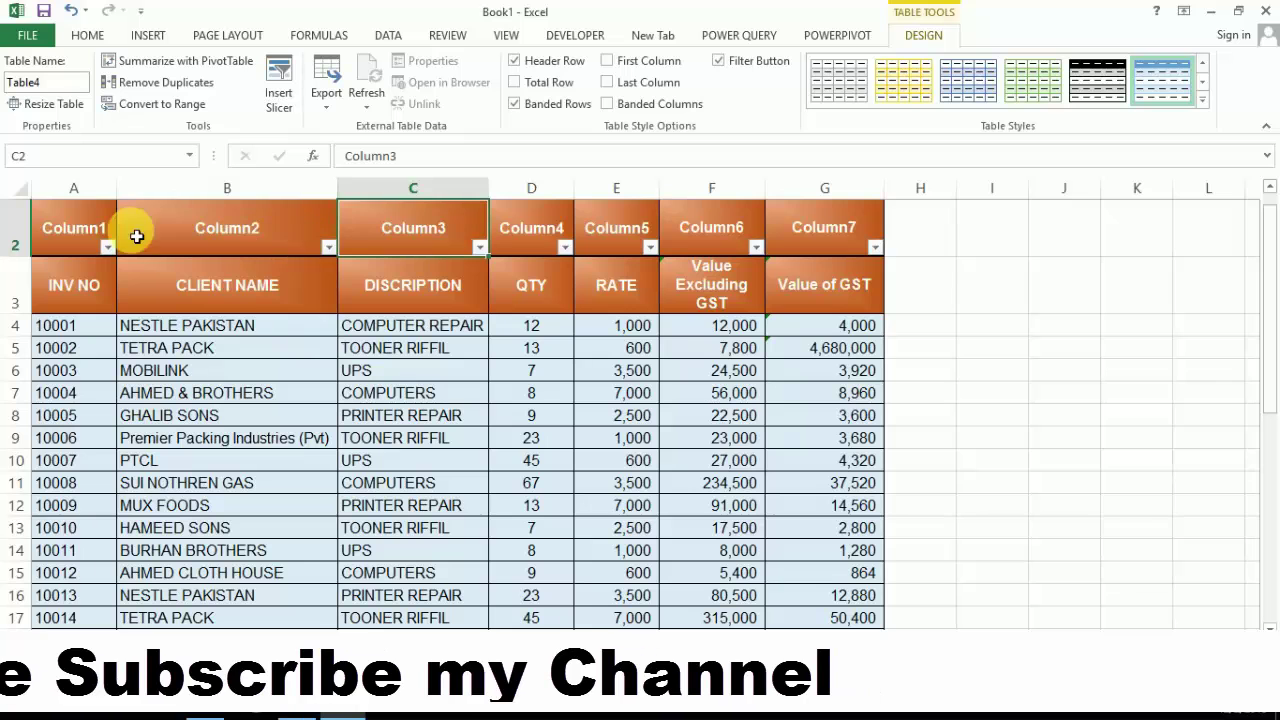
left_click(90, 238)
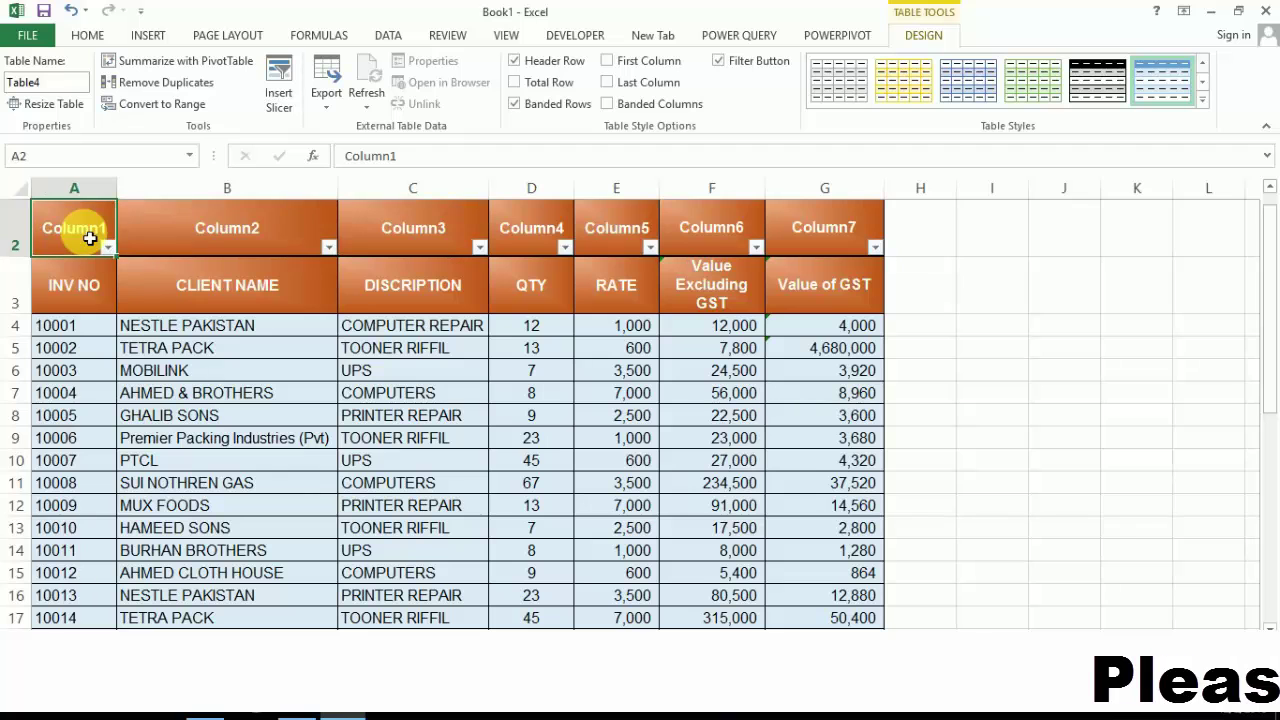
key("Right")
key("Right")
key("Right")
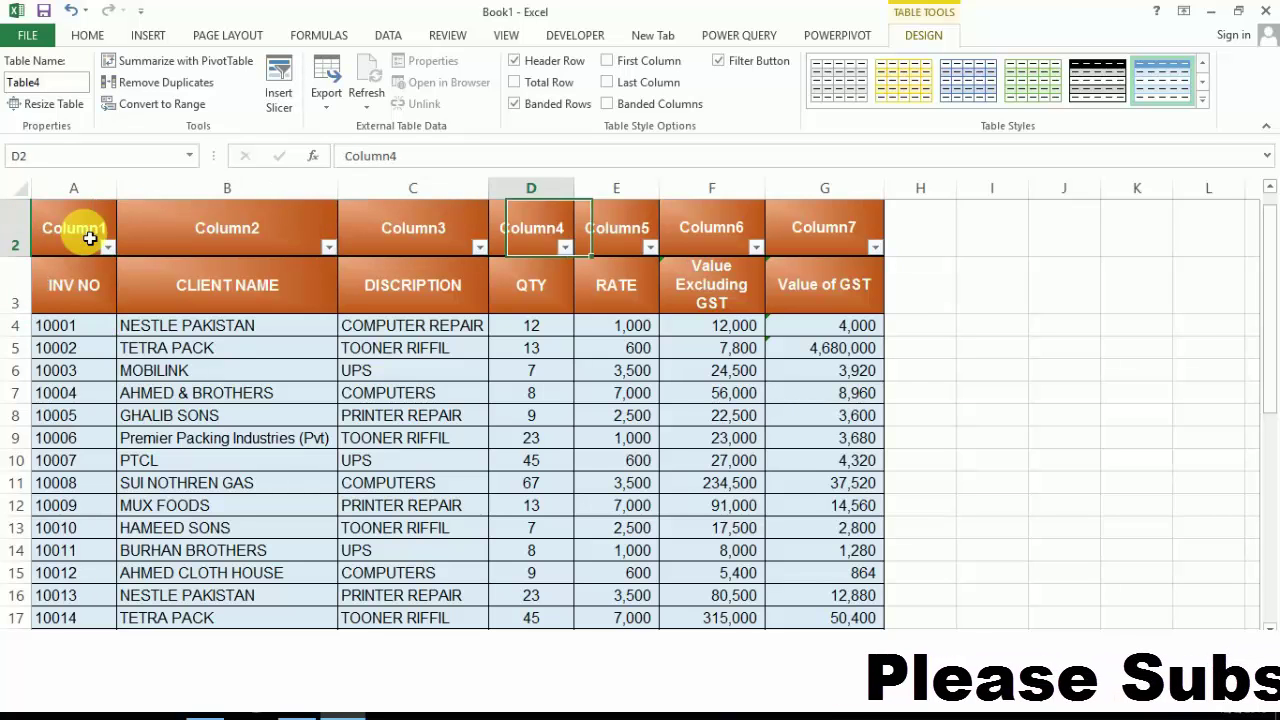
key("Left")
key("Left")
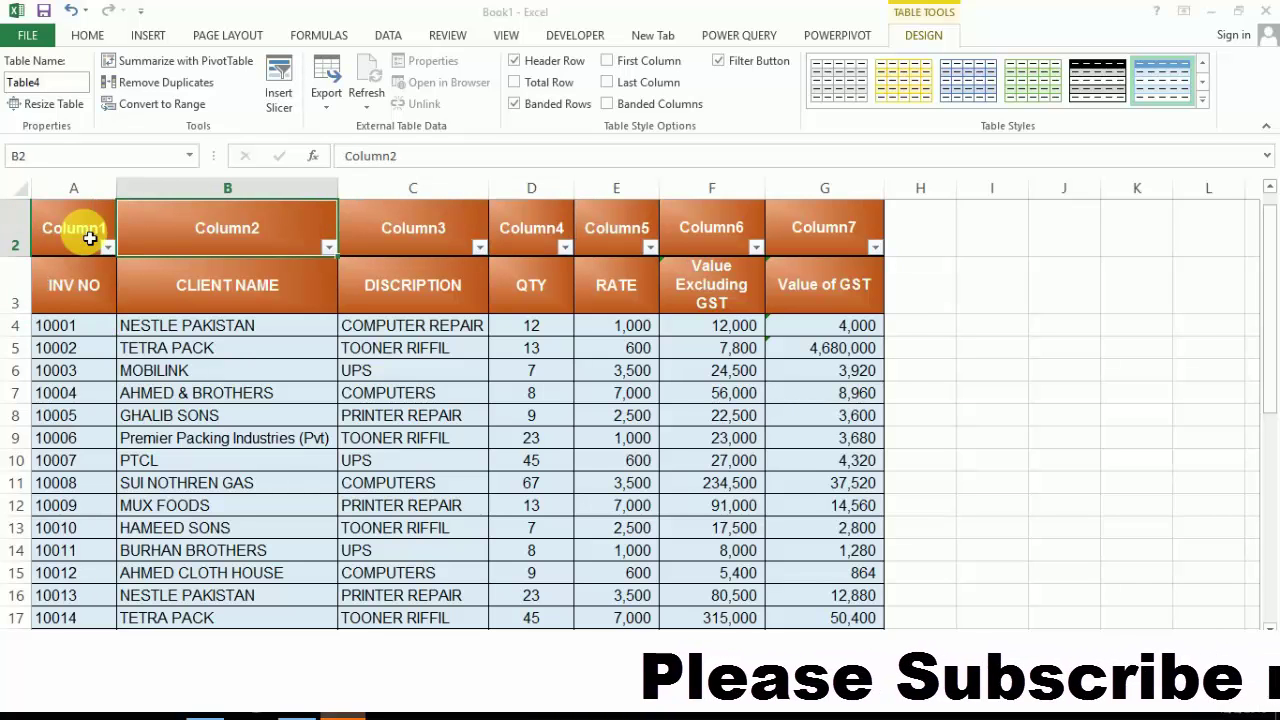
left_click(97, 245)
key("ctrl+a")
key("ctrl+z")
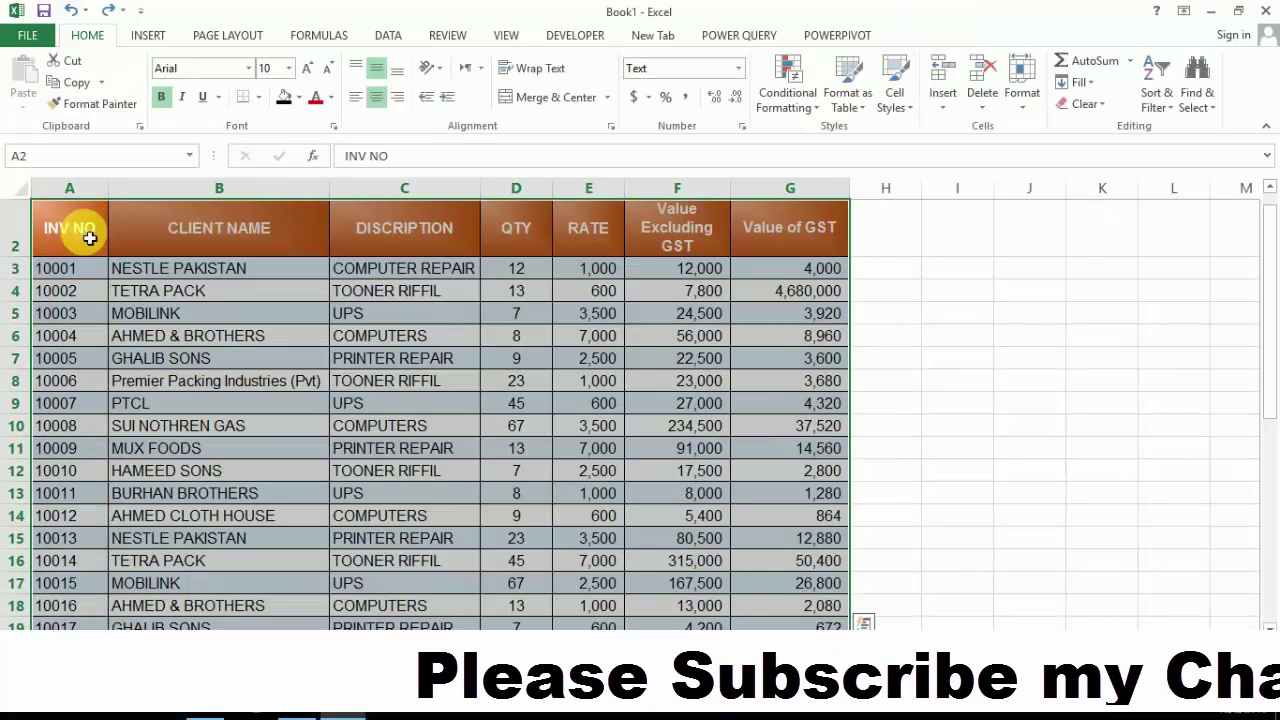
key("ctrl+t")
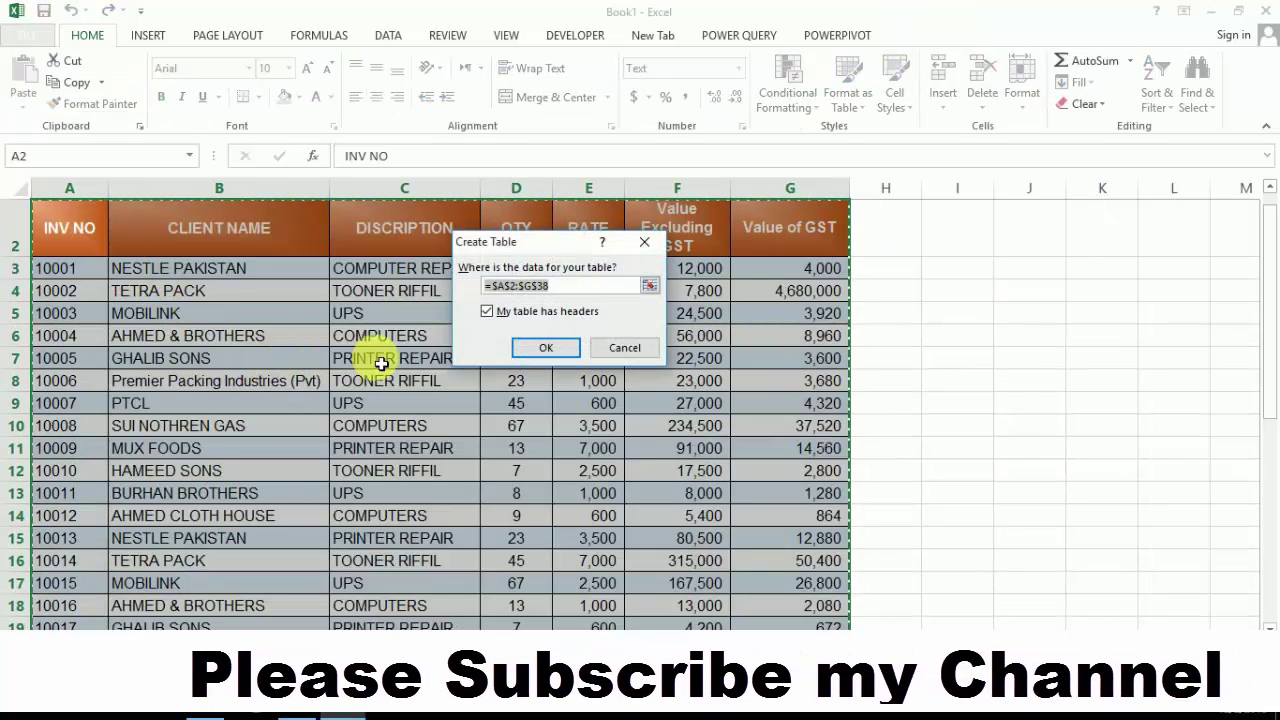
Confirm Create Table with headers, producing Table5 with INV NO–Value of GST filter headers.
left_click(545, 348)
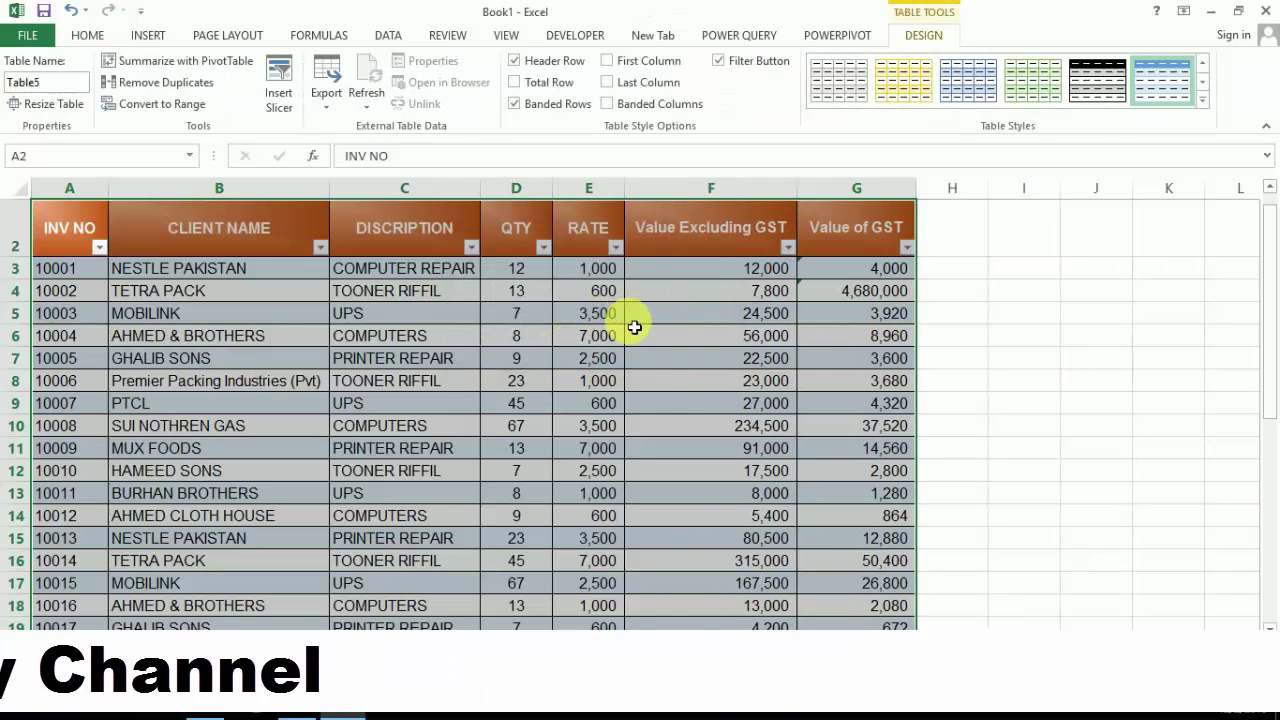
left_click(697, 336)
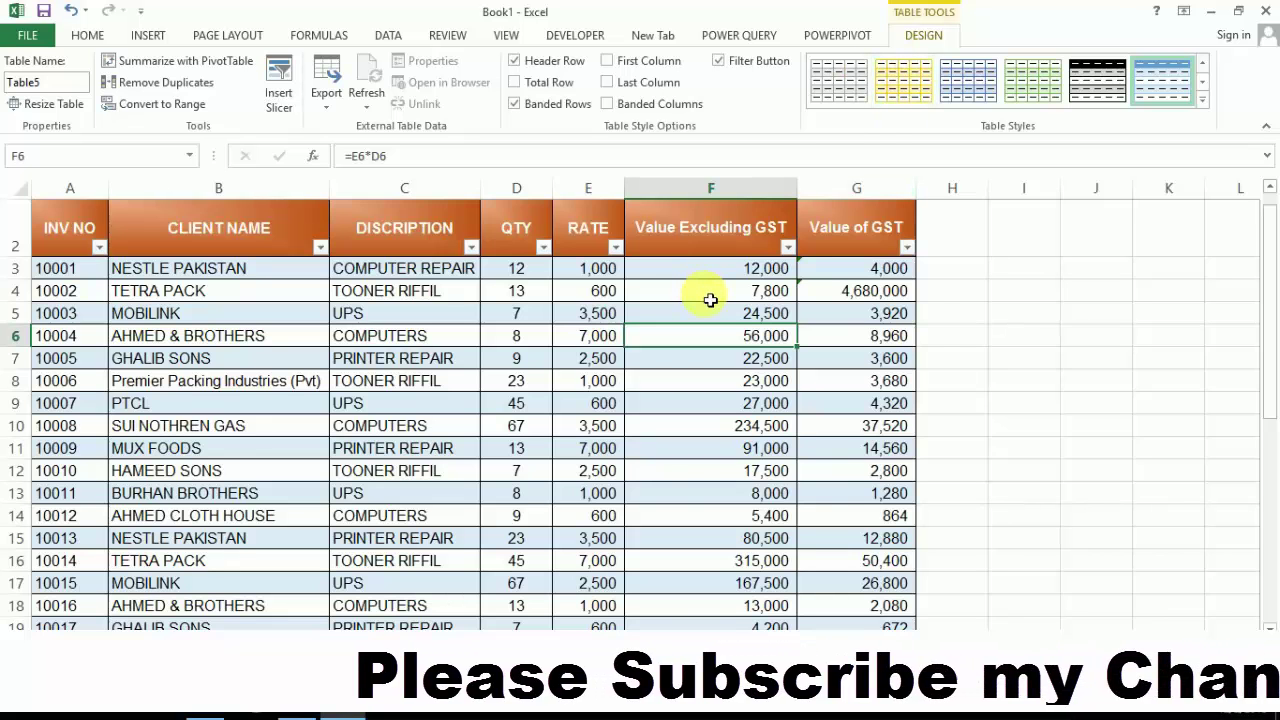
left_click(1016, 320)
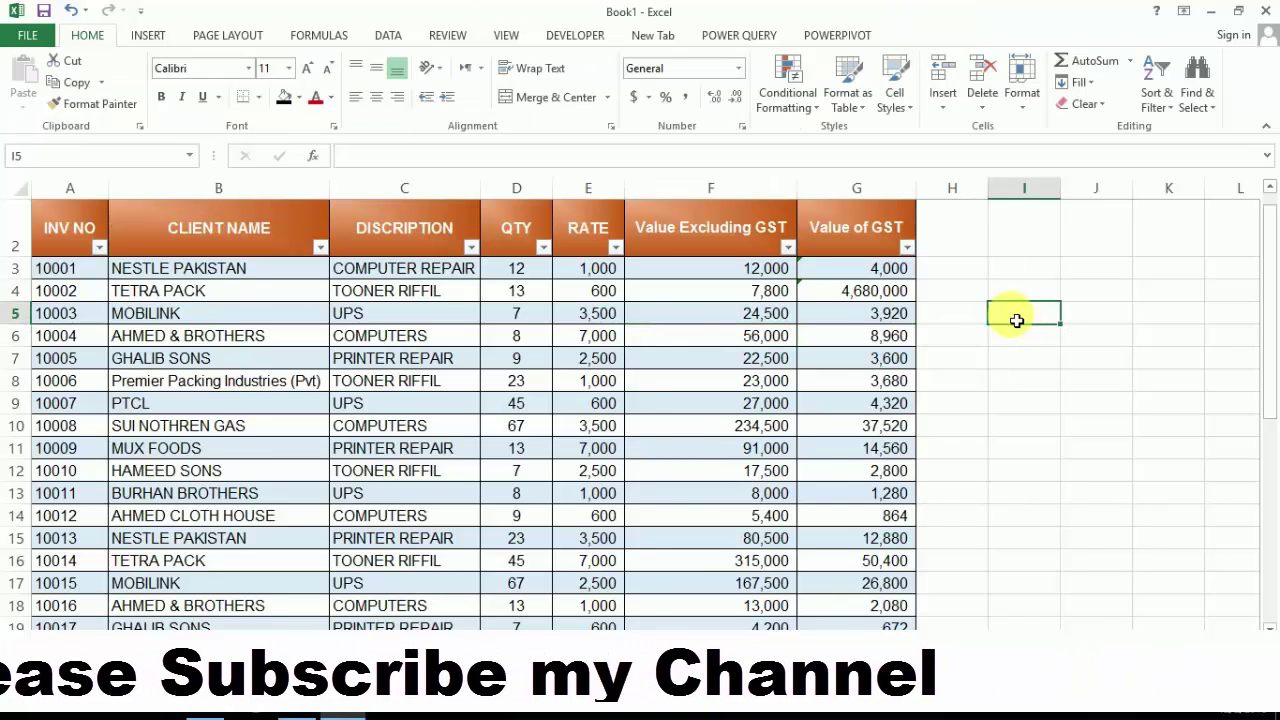
left_click(899, 324)
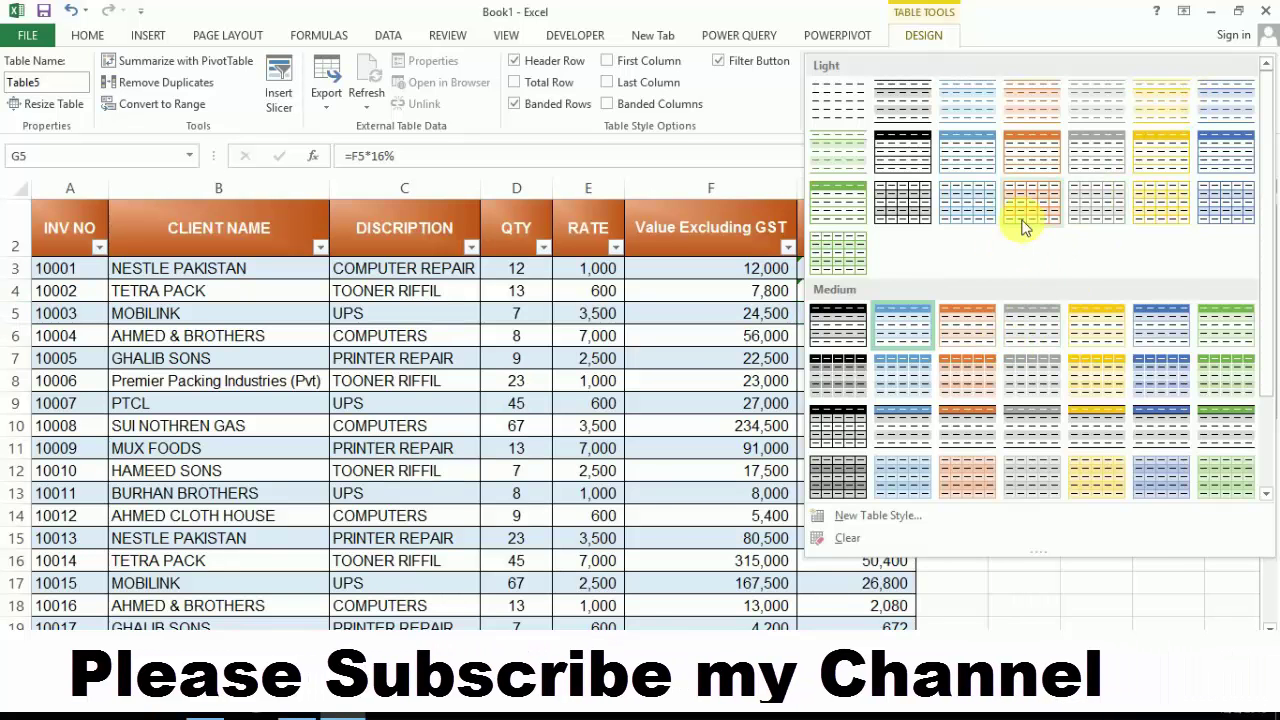
left_click(986, 212)
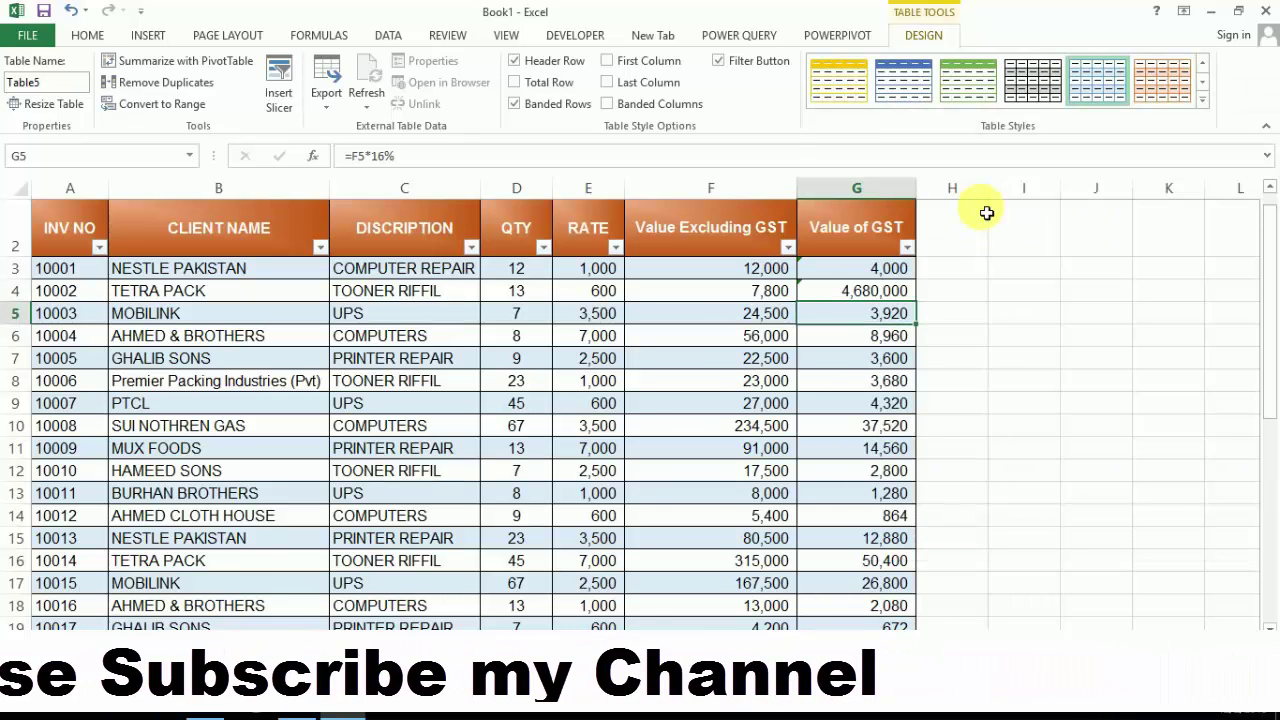
left_click(1201, 107)
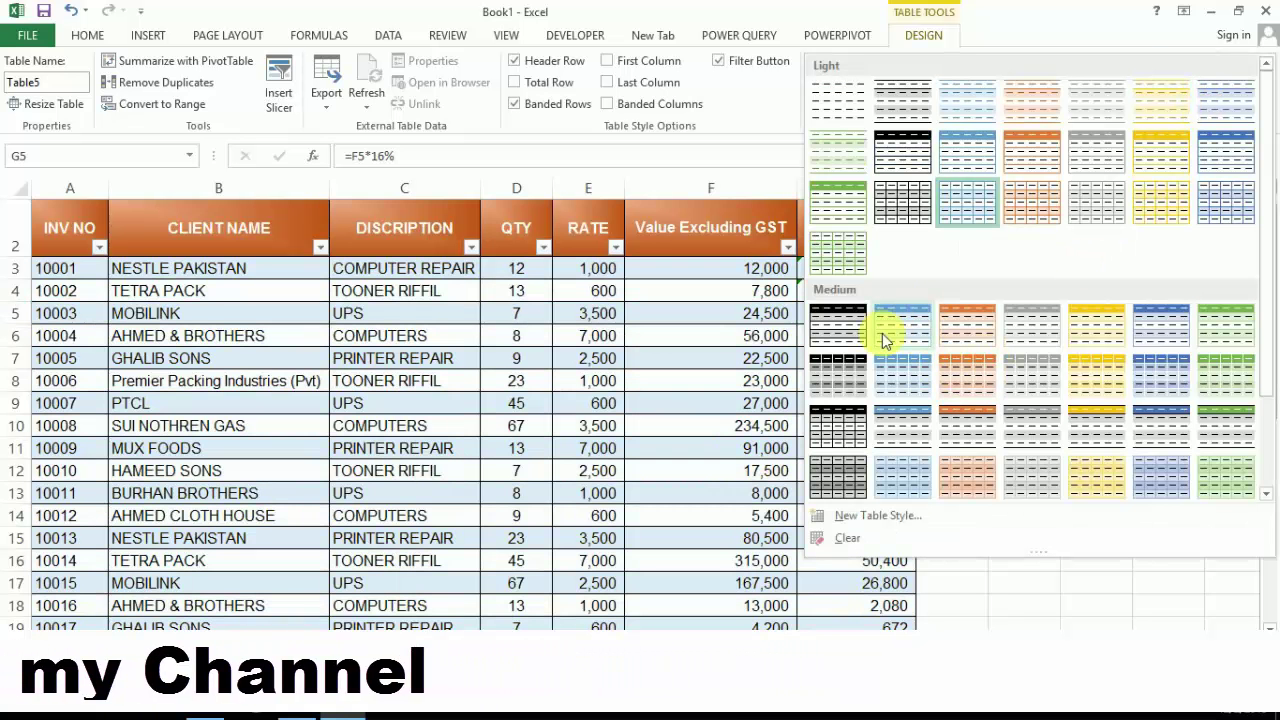
left_click(843, 336)
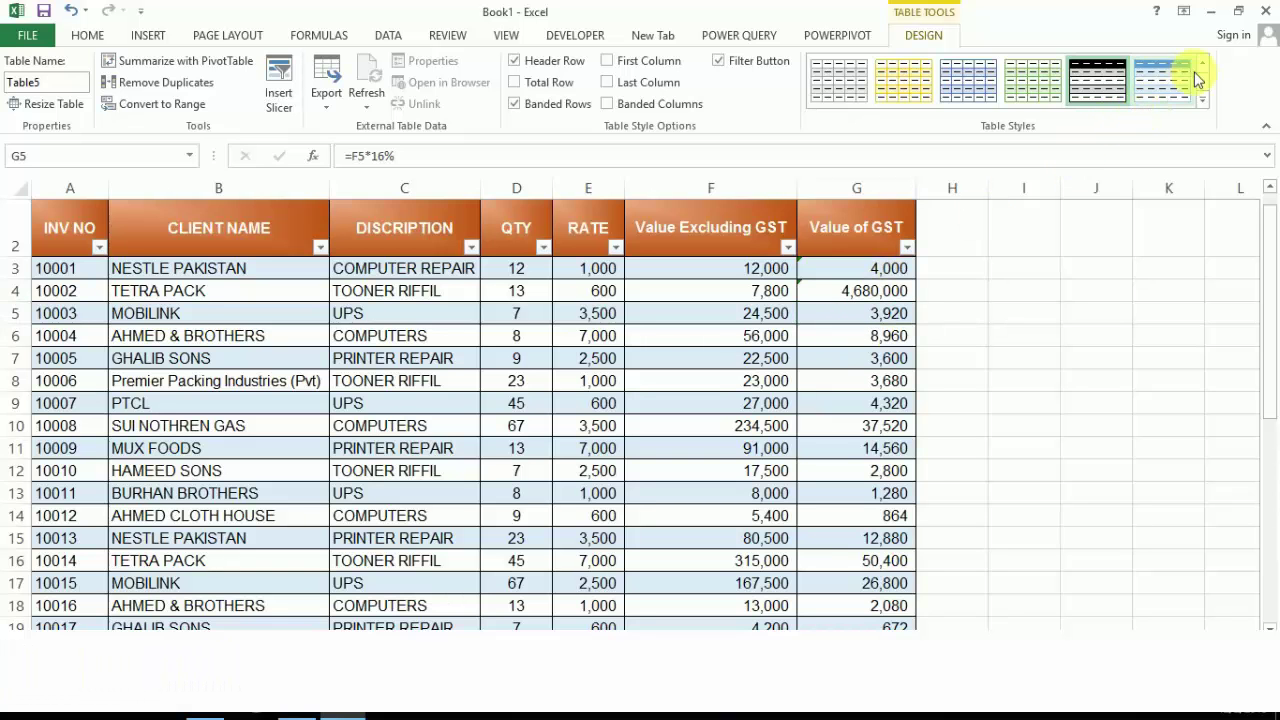
left_click(1201, 107)
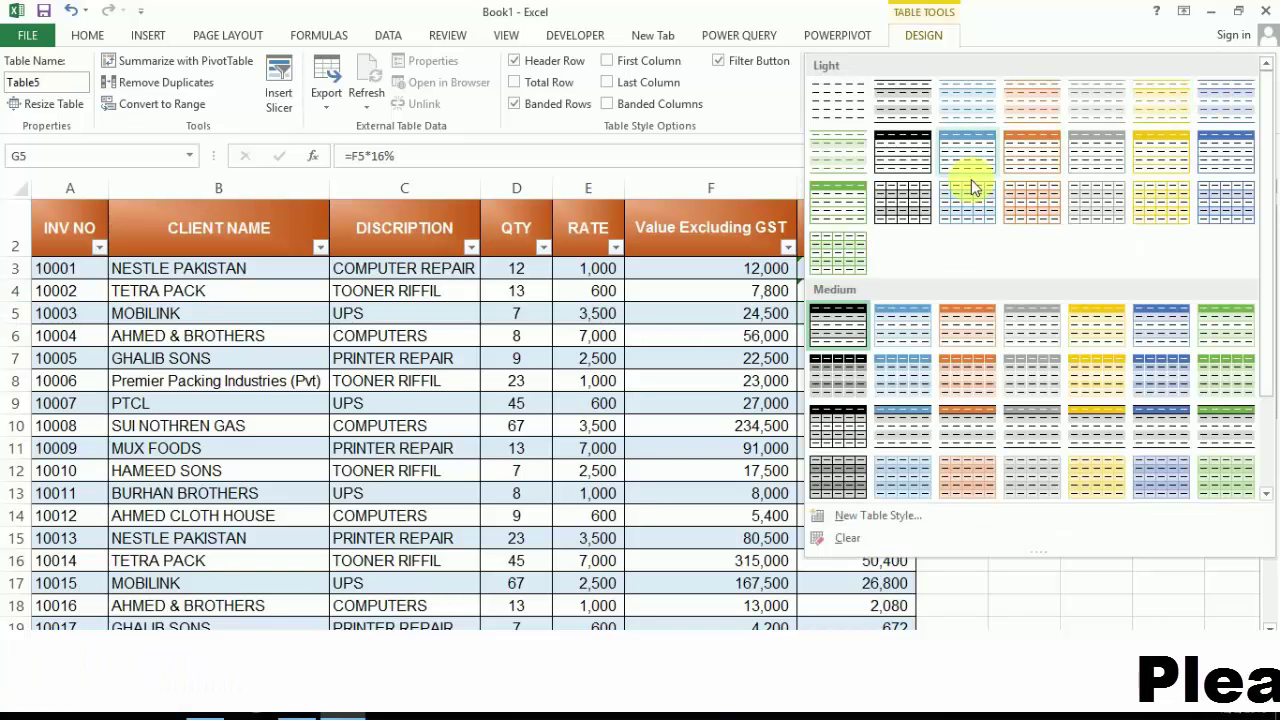
left_click(849, 105)
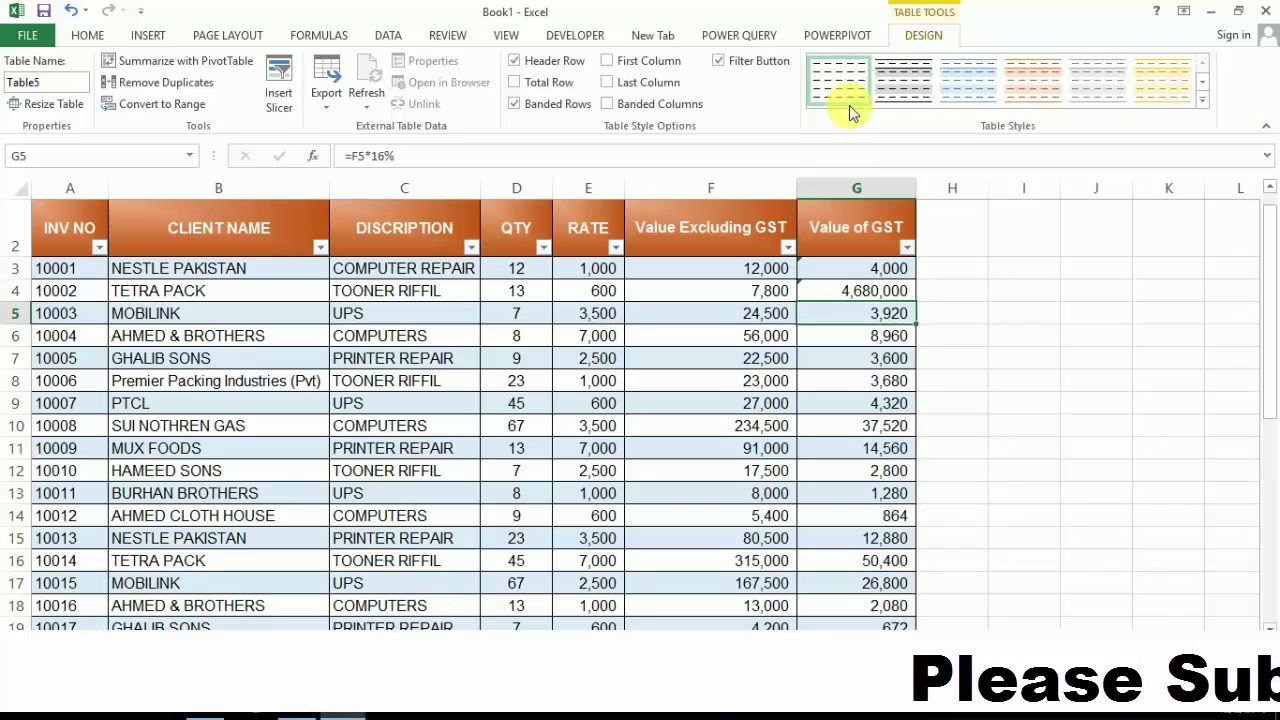
left_click(73, 222)
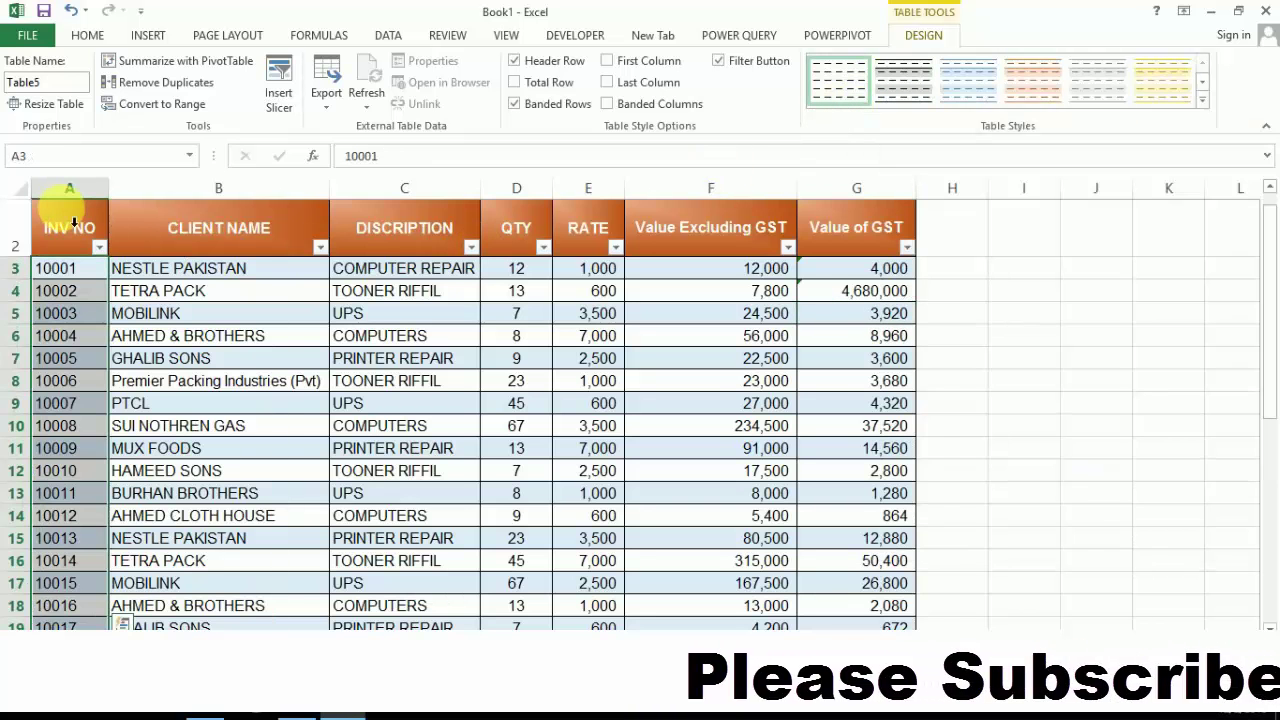
left_click(73, 222)
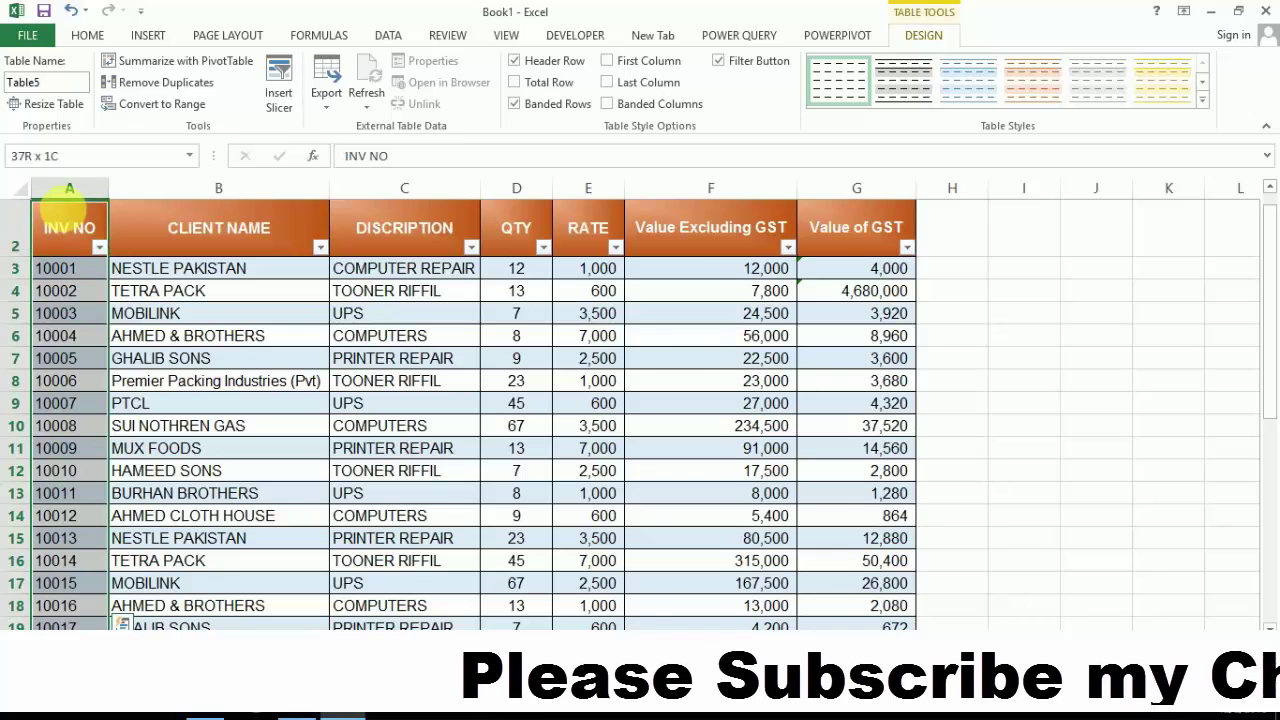
scroll(75, 222, "down", 6)
key("shift+Right")
key("shift+Right")
key("shift+Right")
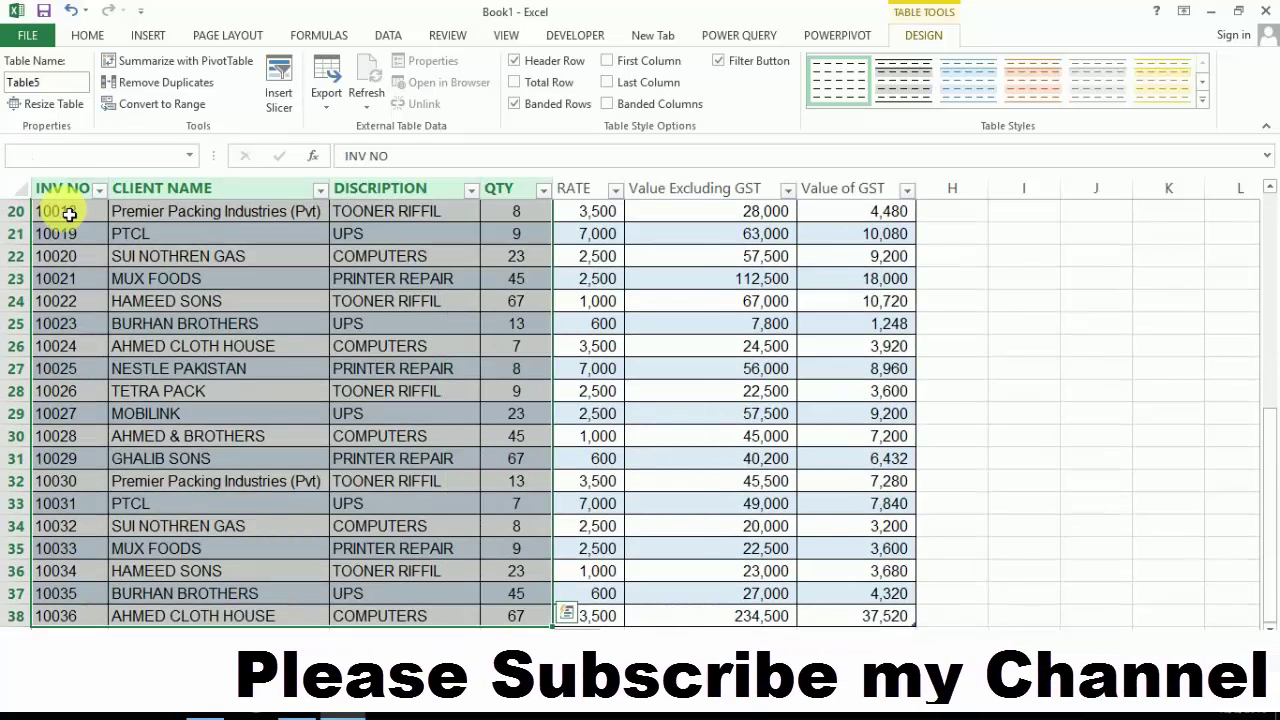
key("shift+Right")
key("shift+Right")
key("shift+Right")
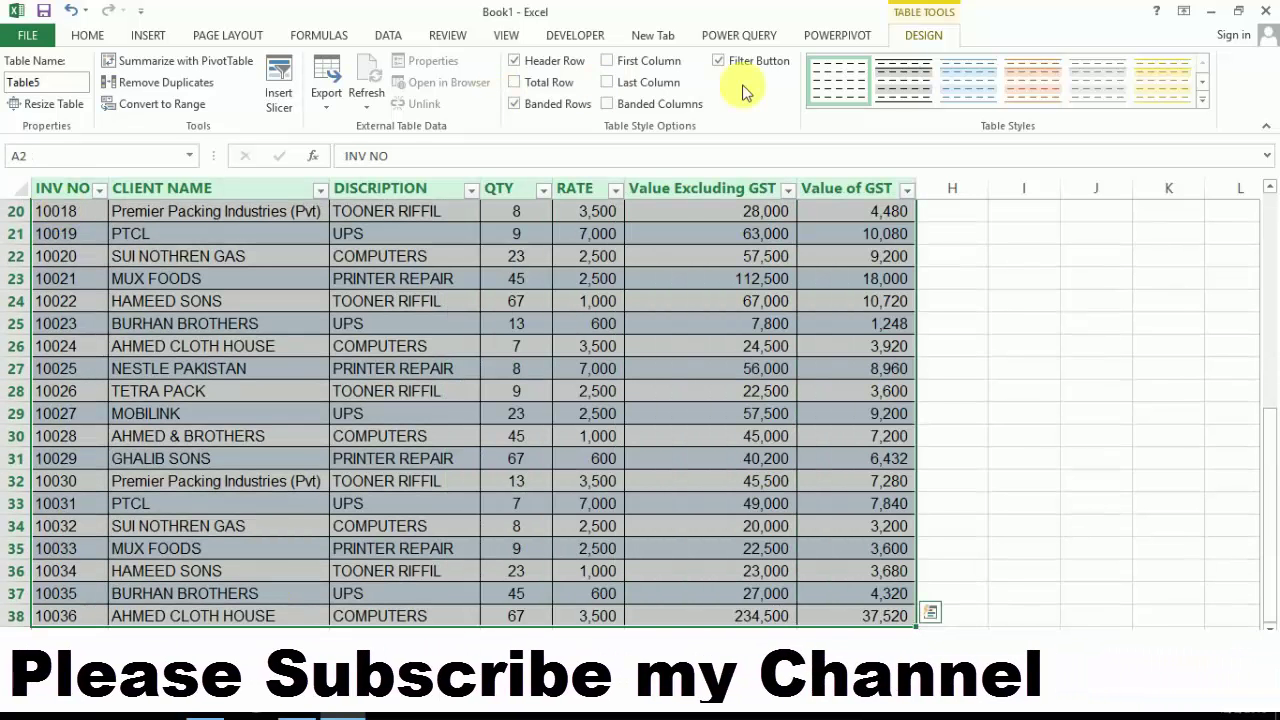
left_click(1203, 100)
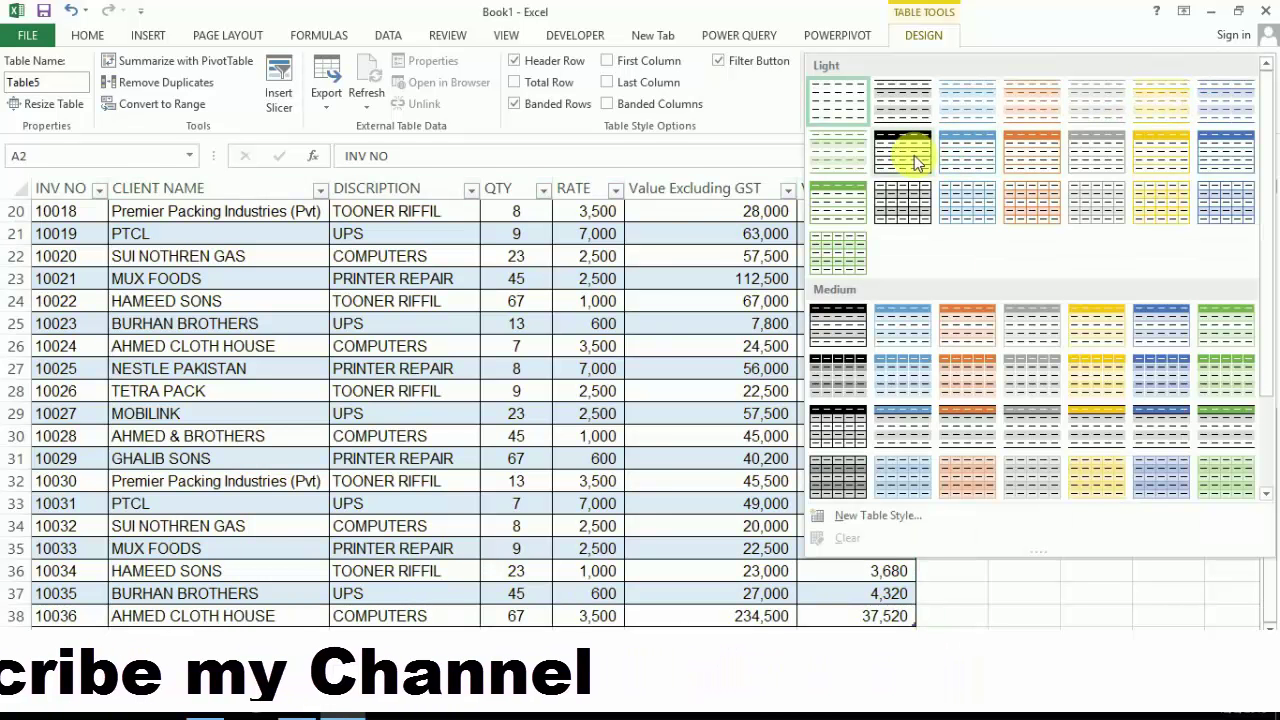
key("Escape")
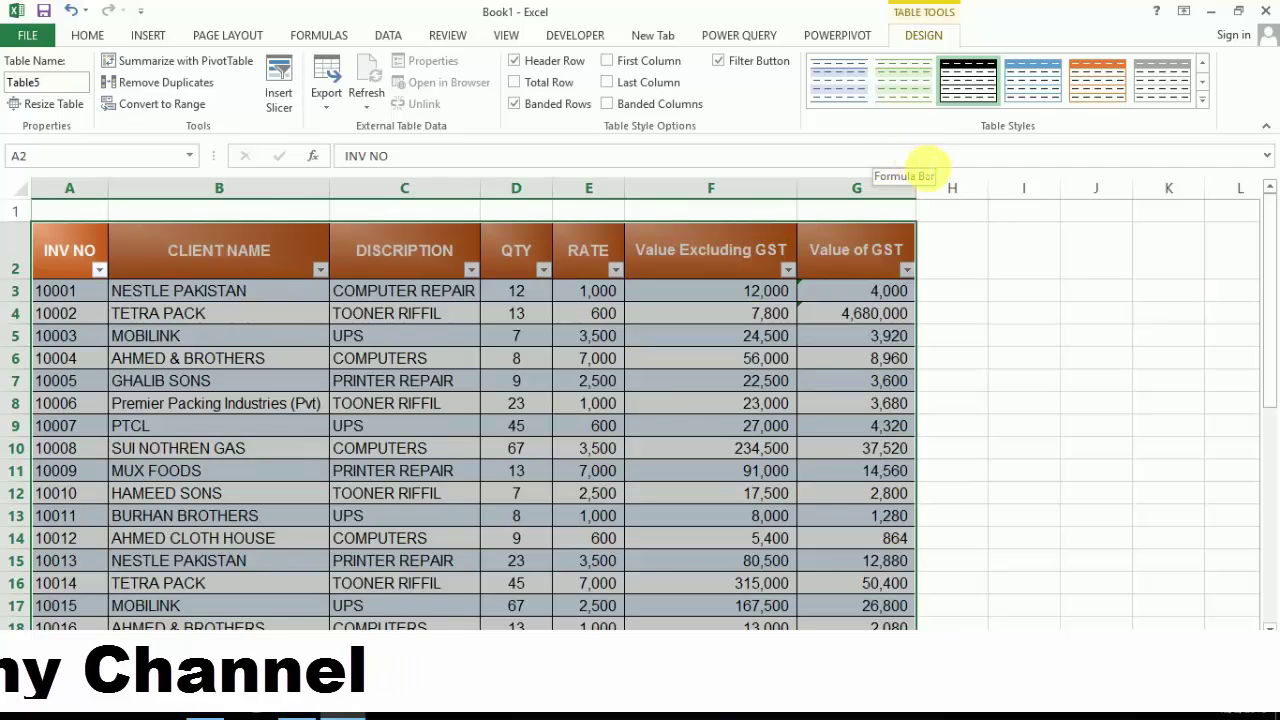
left_click(832, 318)
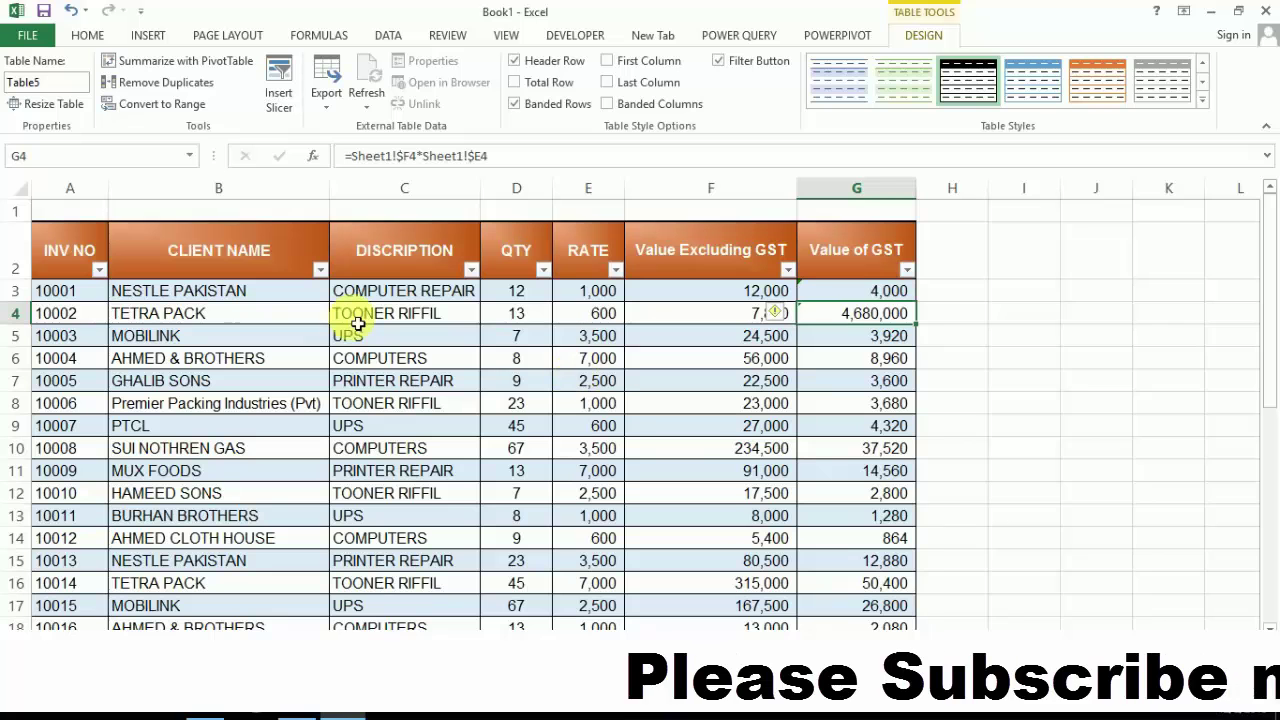
Change the Table Name from Table5 to Client_Database, dismissing the invalid-name warning along the way.
left_click(60, 83)
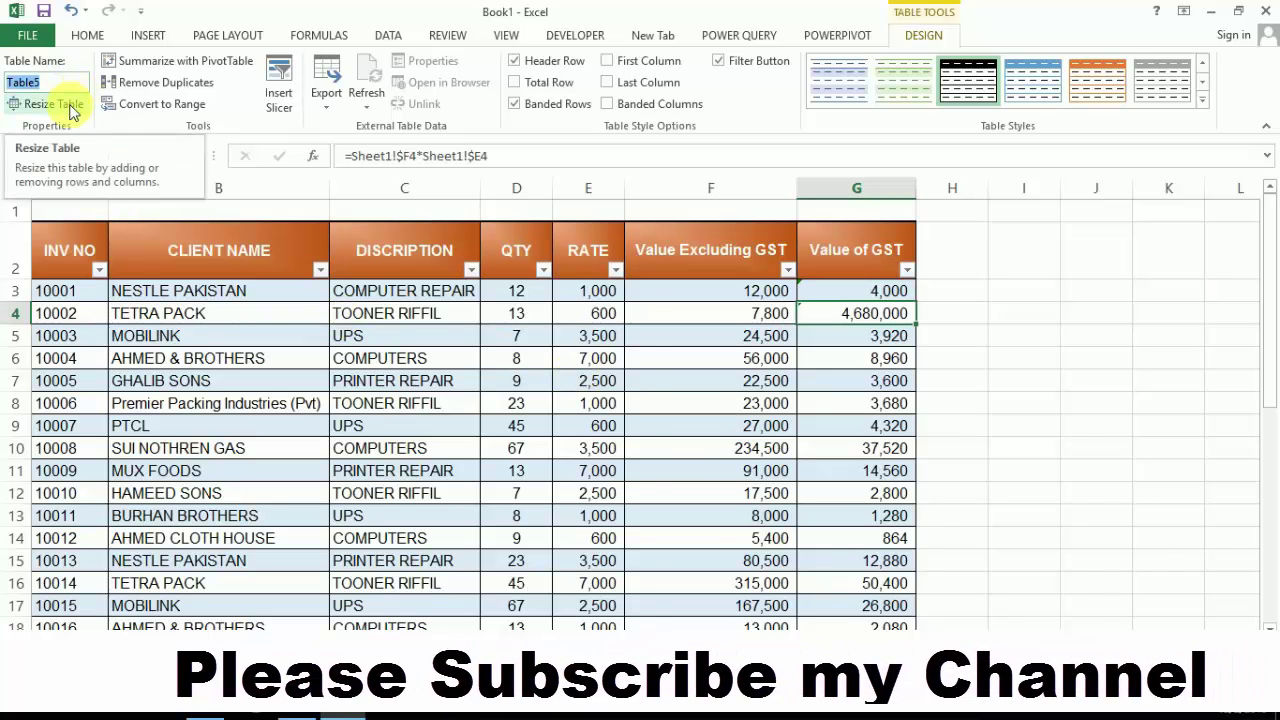
type("CLi")
key("BackSpace")
key("BackSpace")
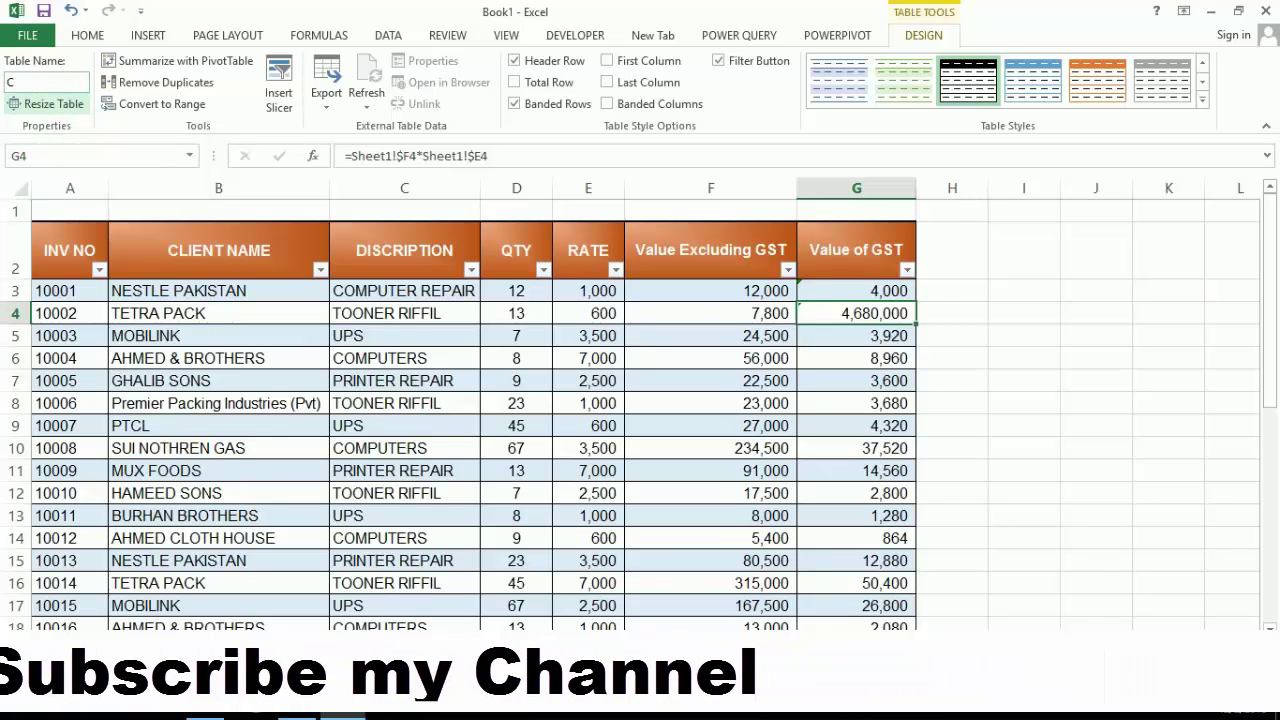
type("ient Database")
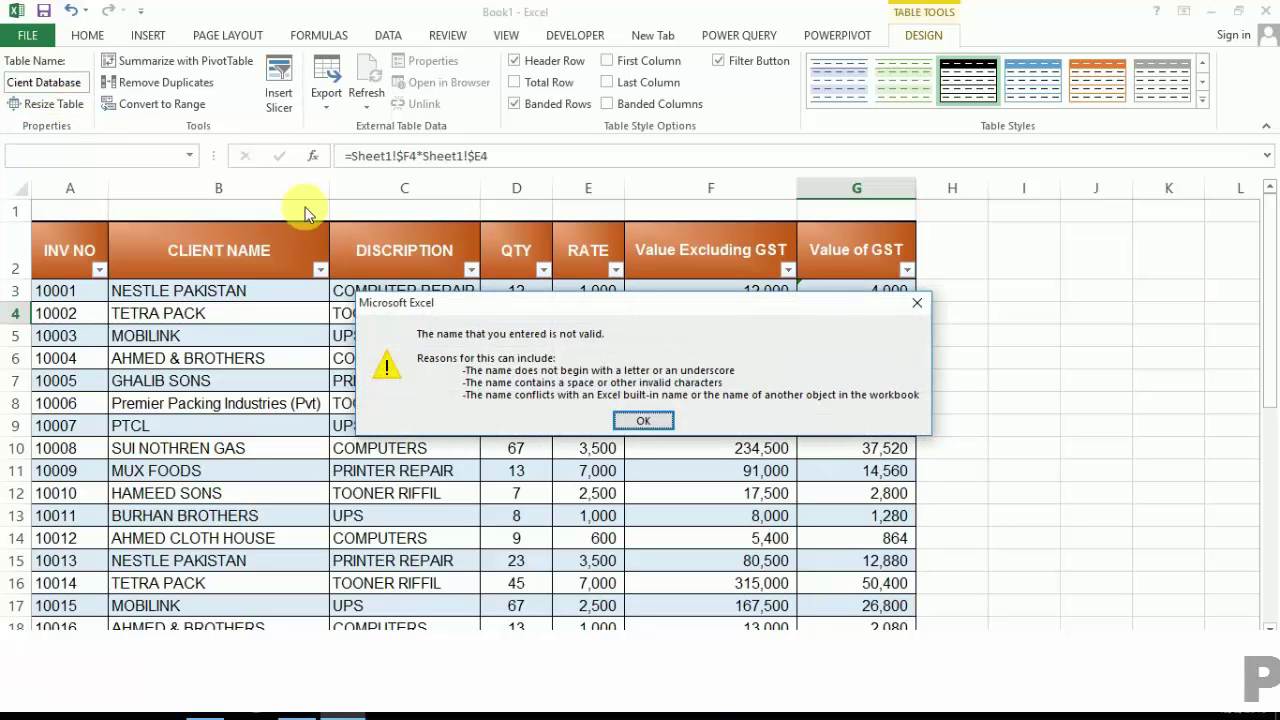
left_click(640, 420)
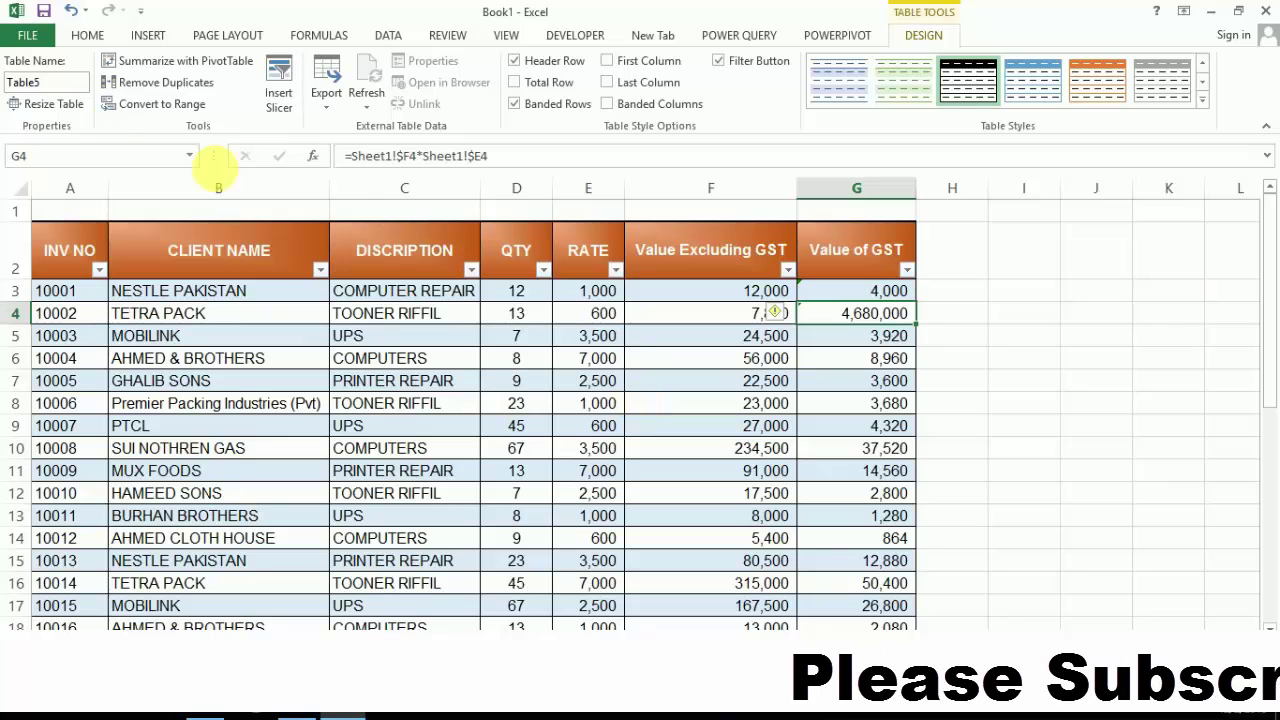
double_click(24, 82)
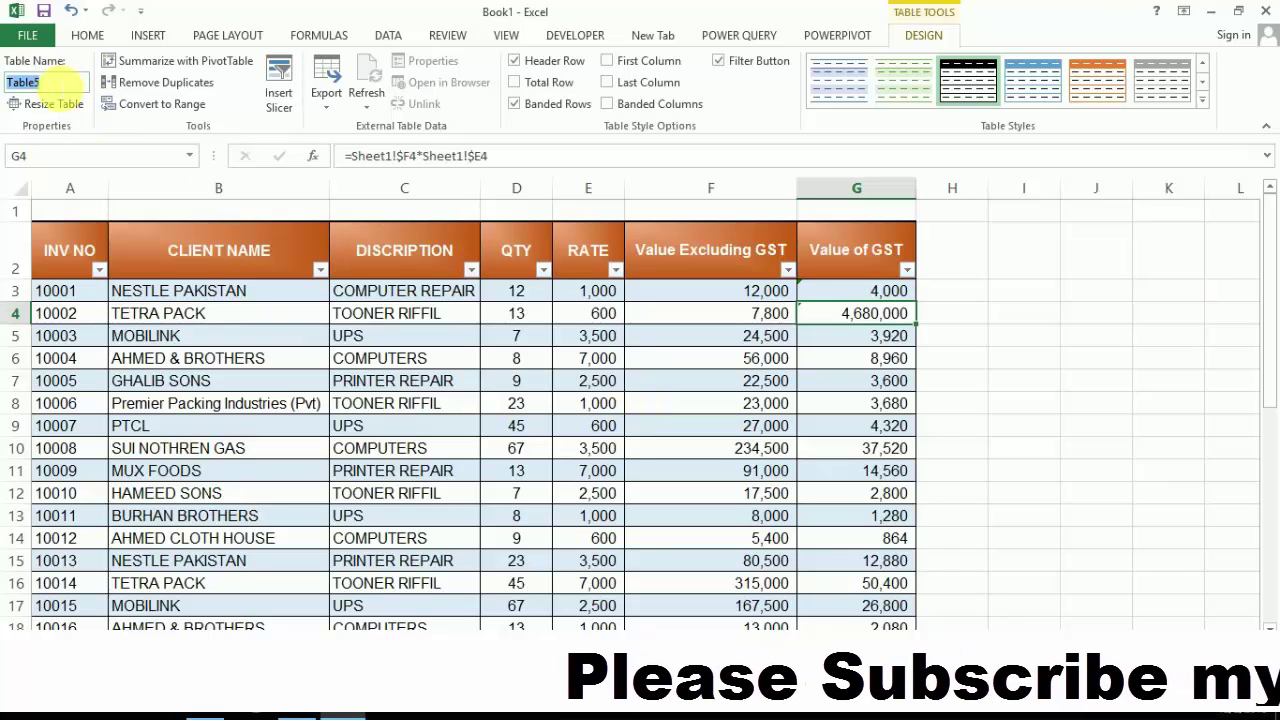
type("D")
key("BackSpace")
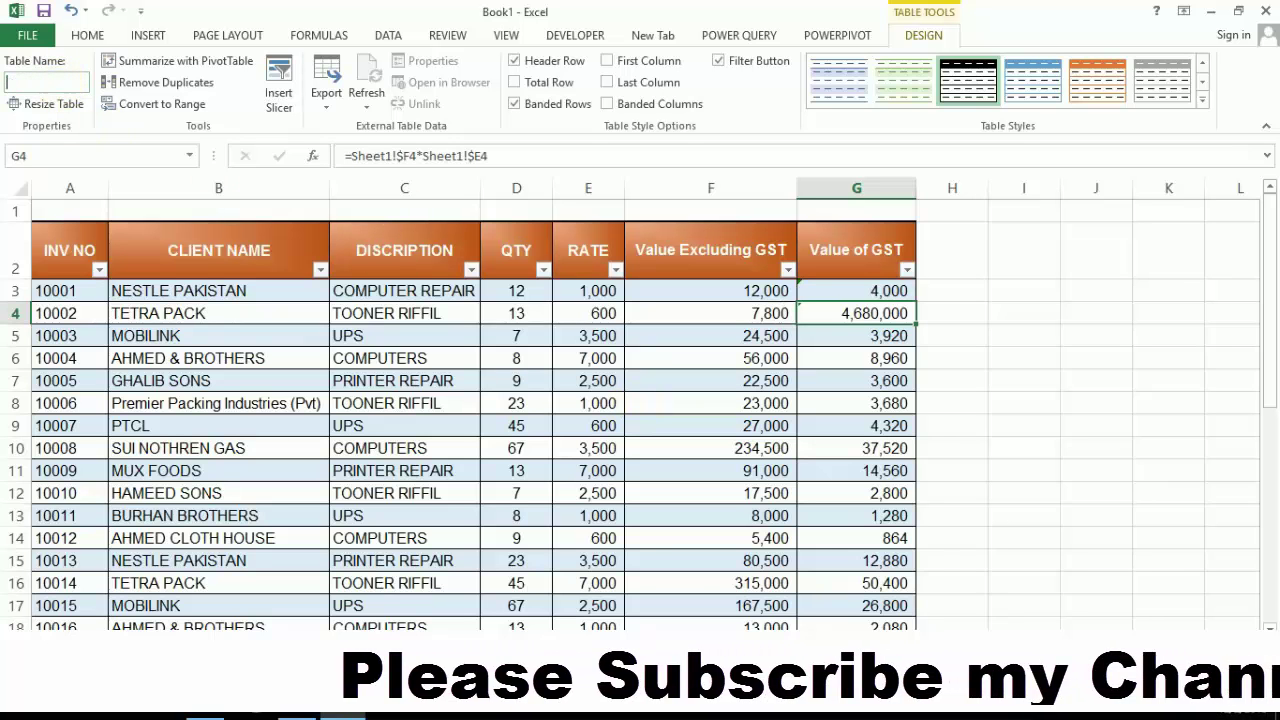
type("Clien")
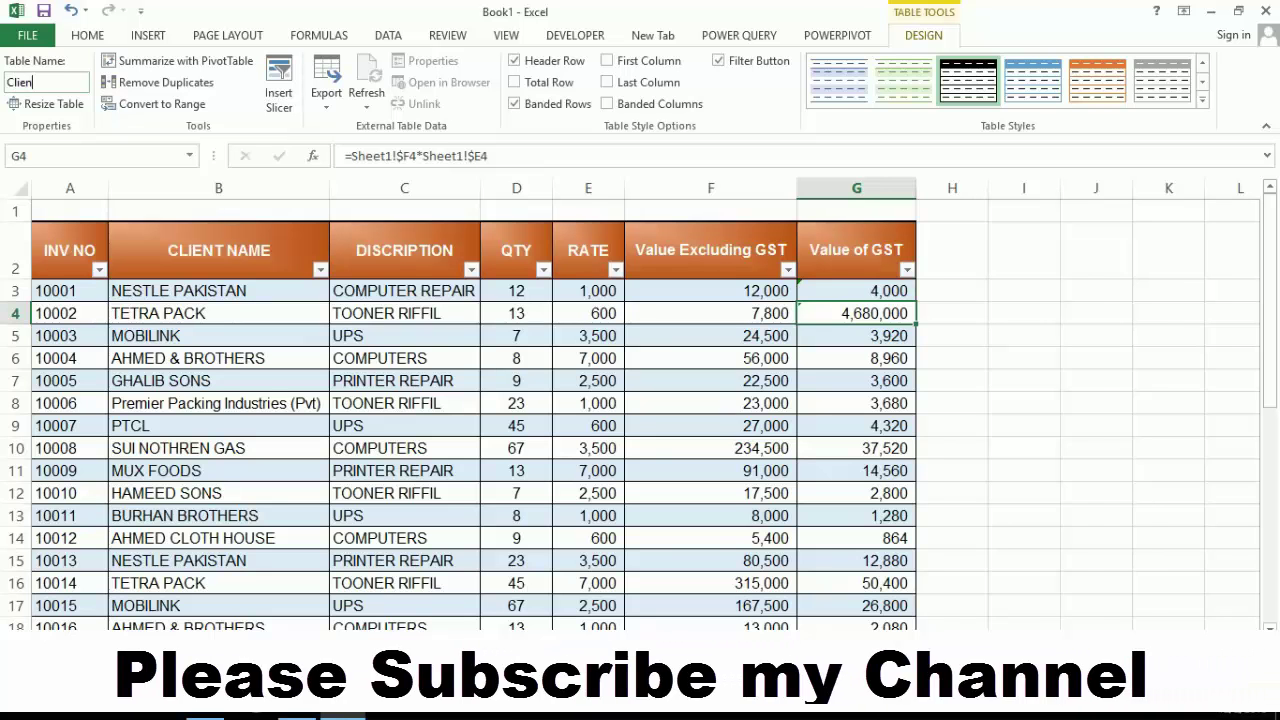
type("t")
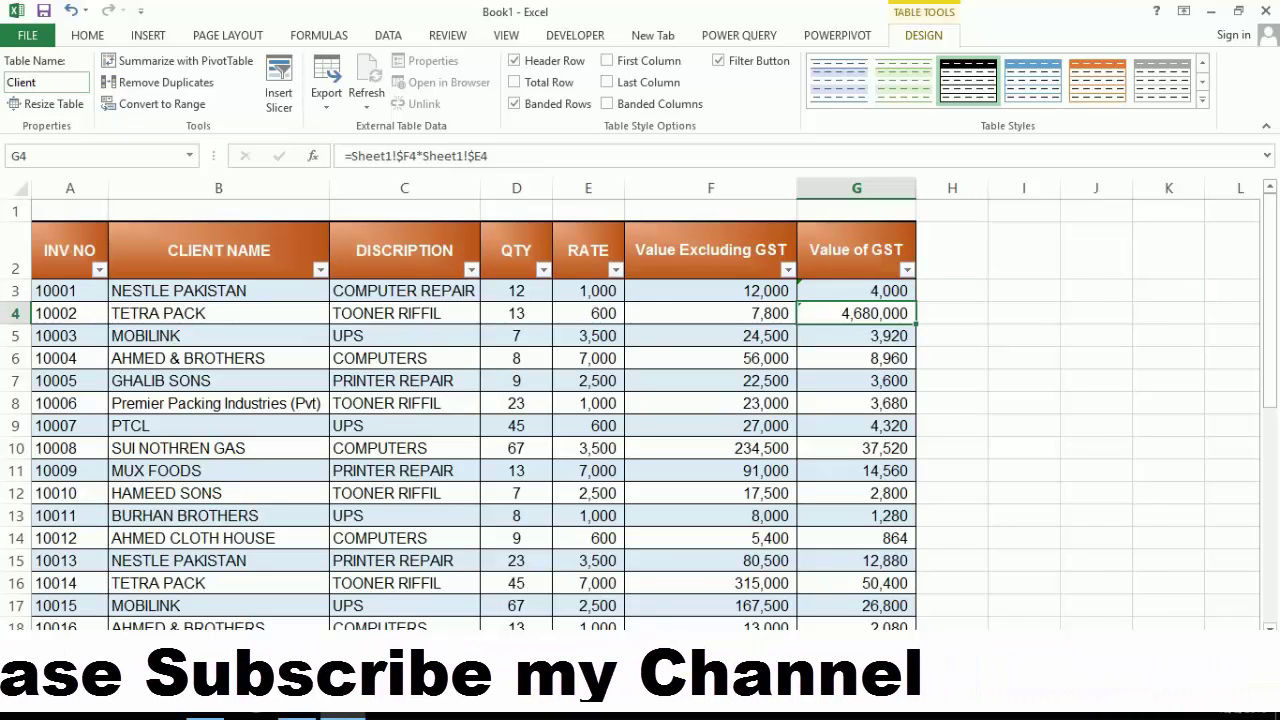
type("_Database")
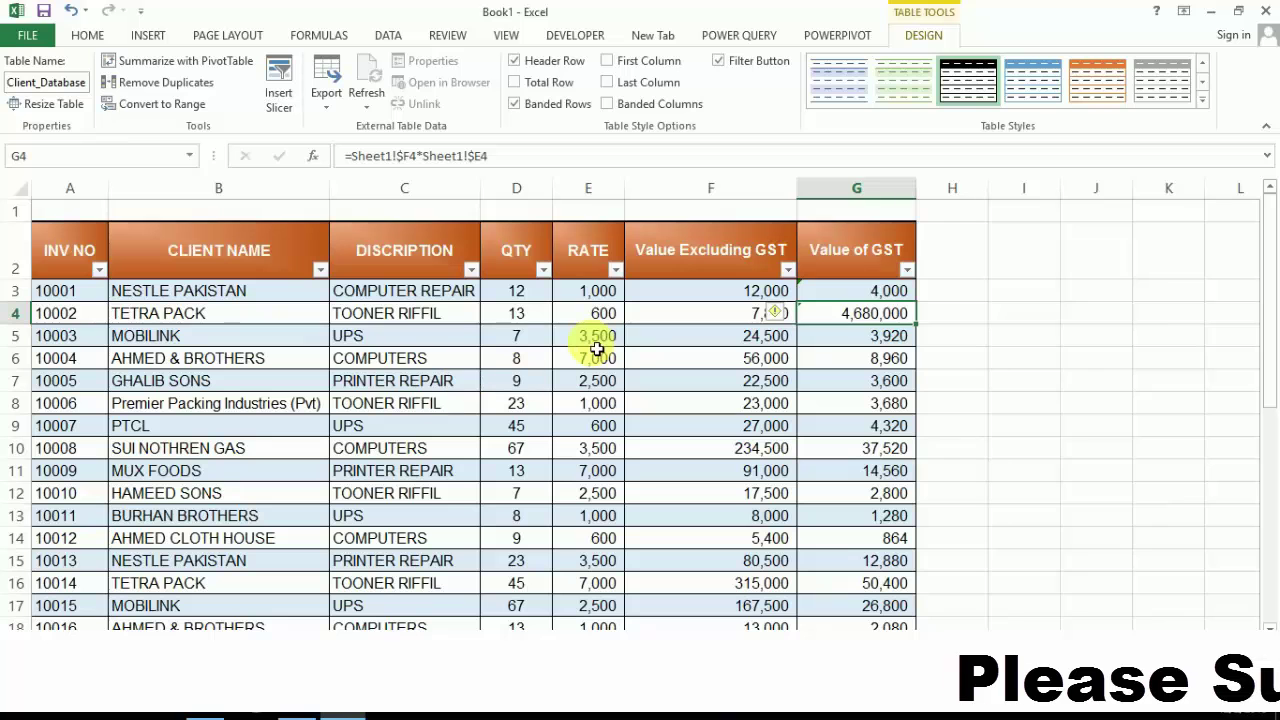
left_click(669, 359)
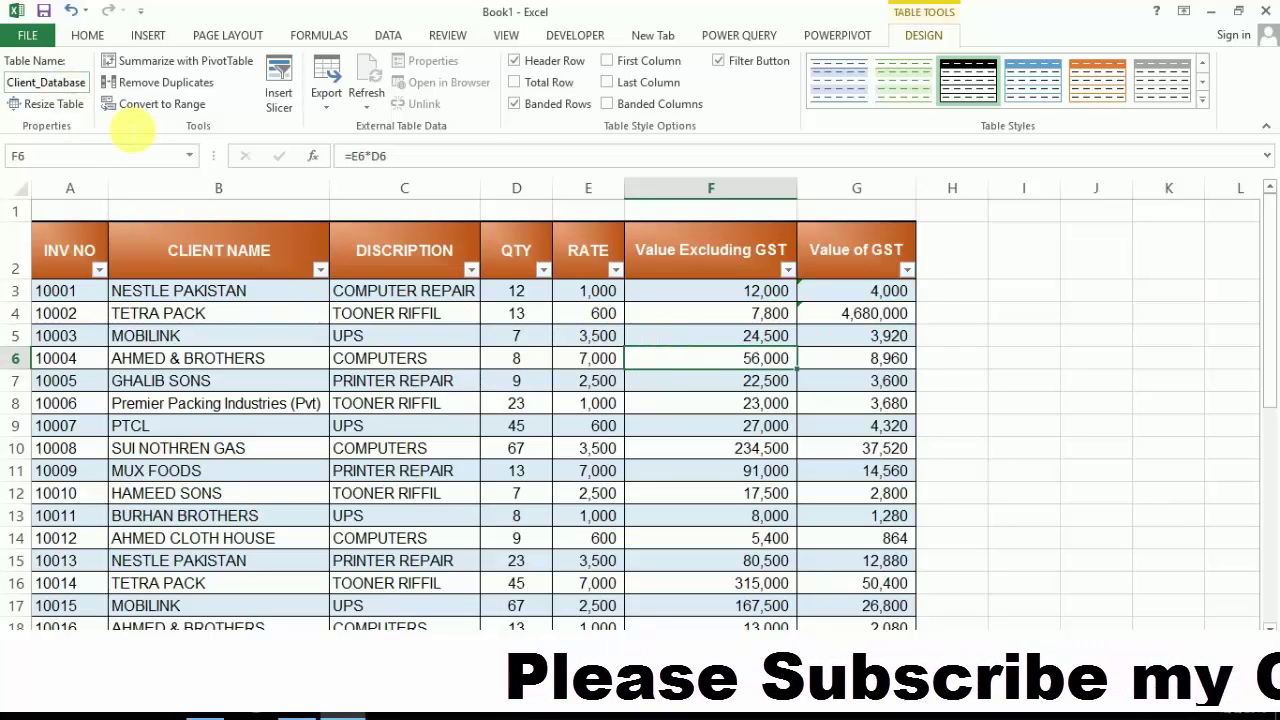
In Table Style Options, untick Filter Button and Header Row, then re-tick Header Row.
left_click(1065, 265)
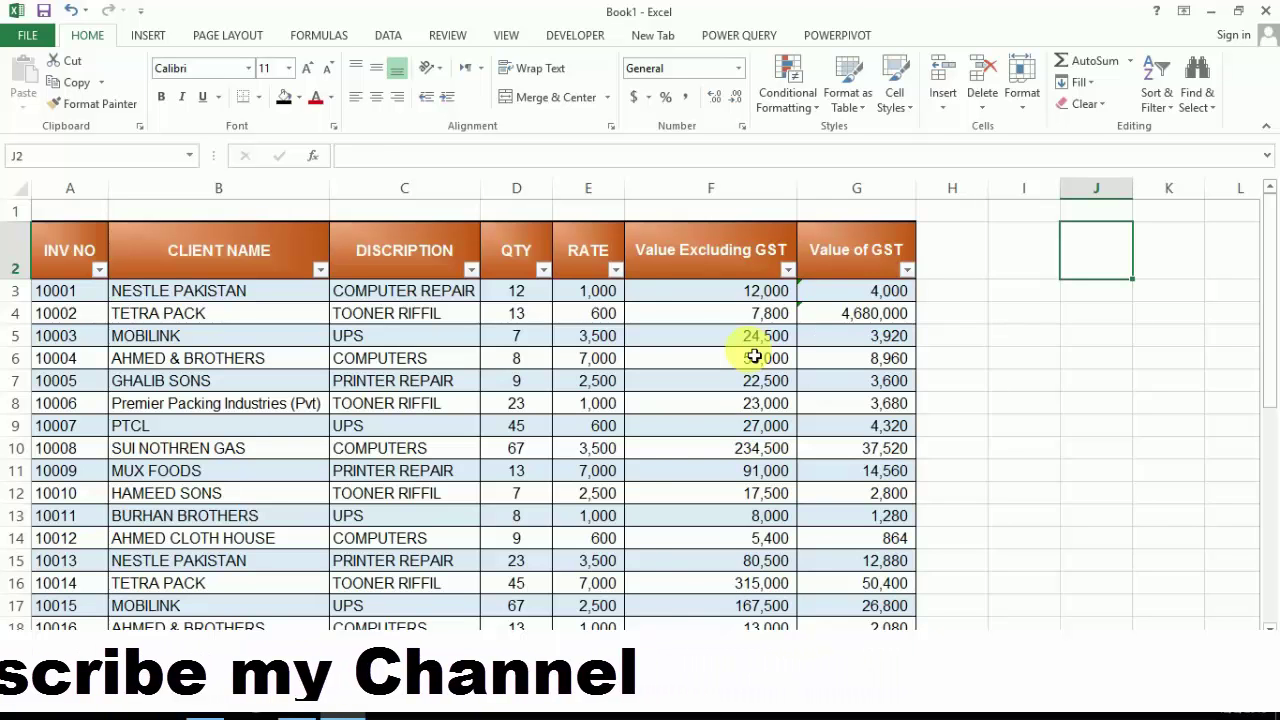
left_click(756, 359)
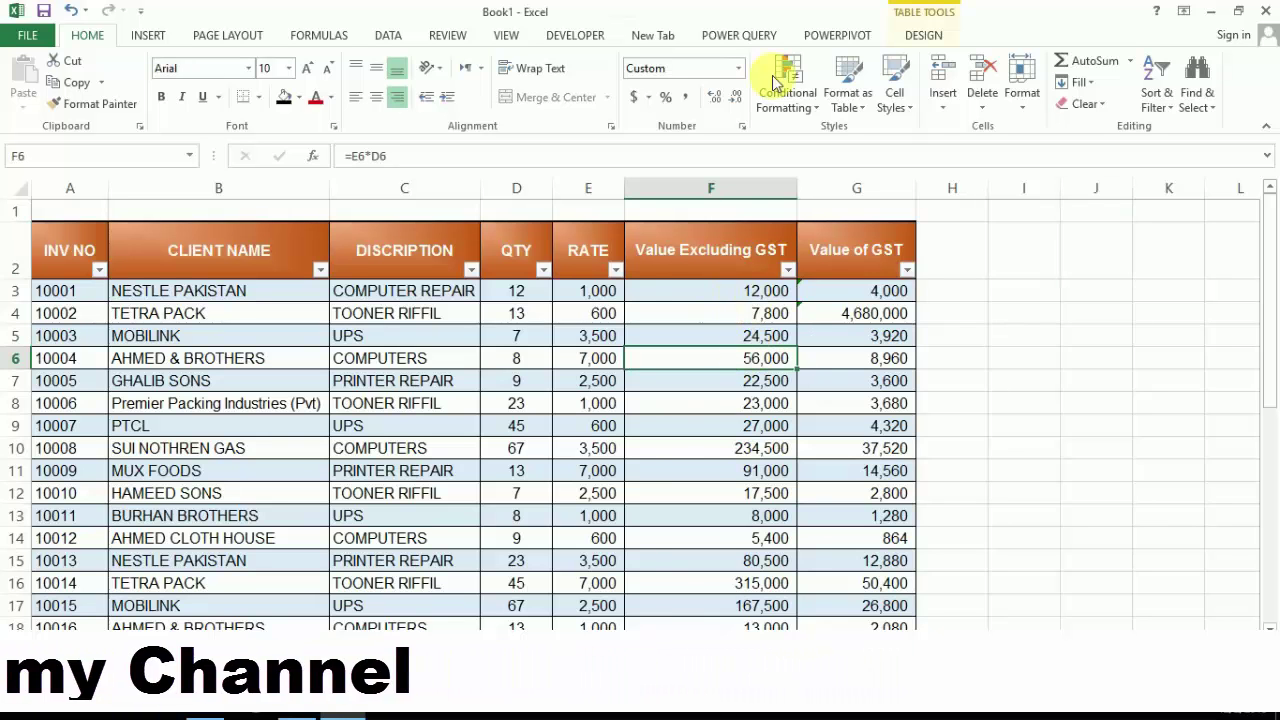
left_click(914, 42)
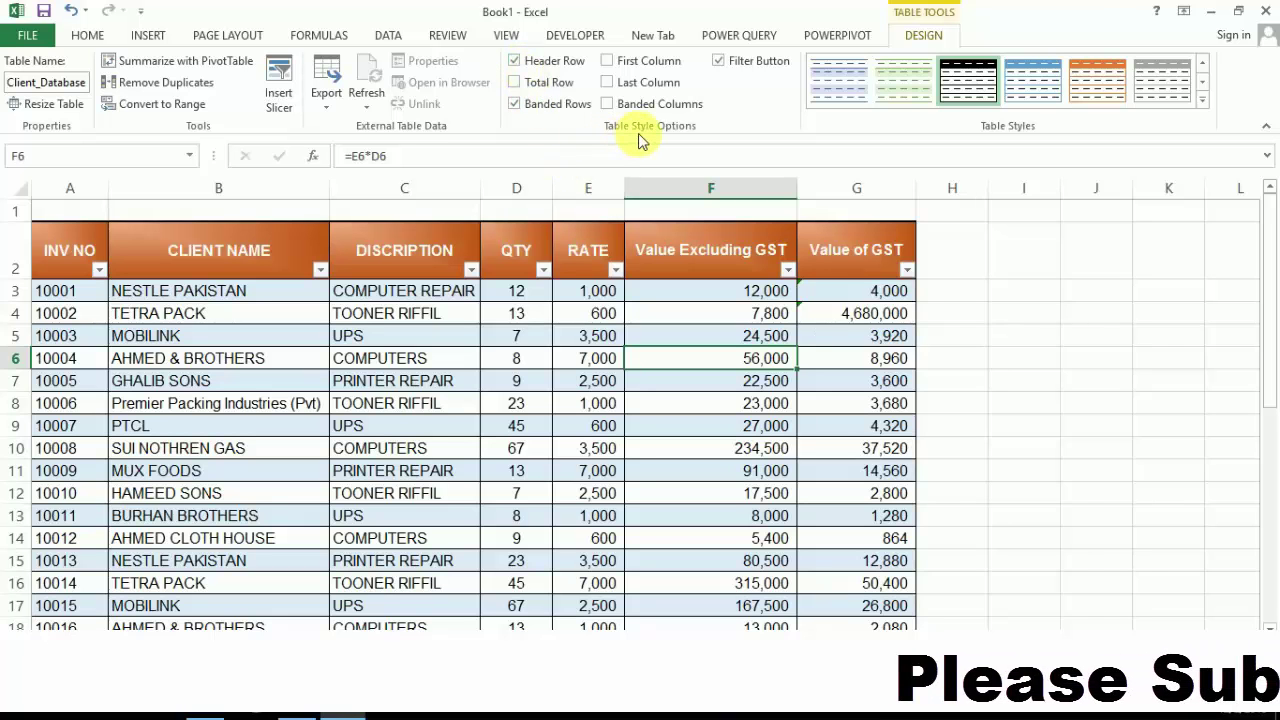
left_click(720, 62)
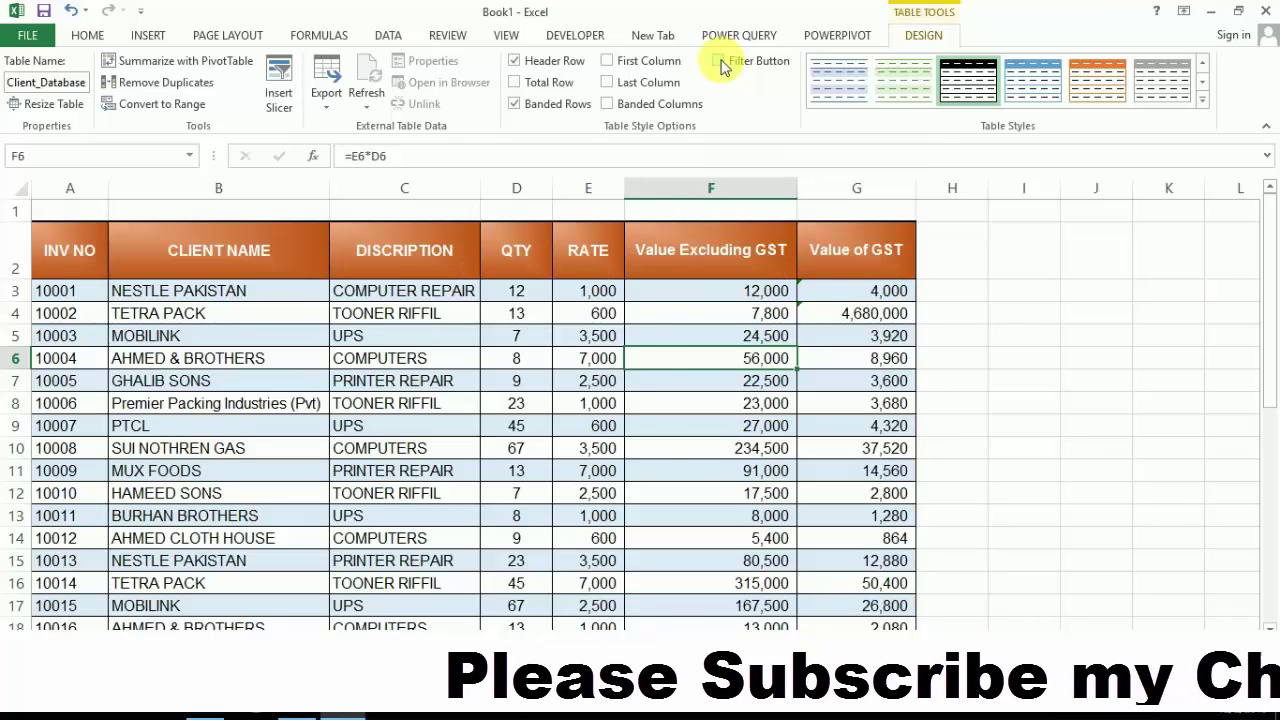
left_click(515, 61)
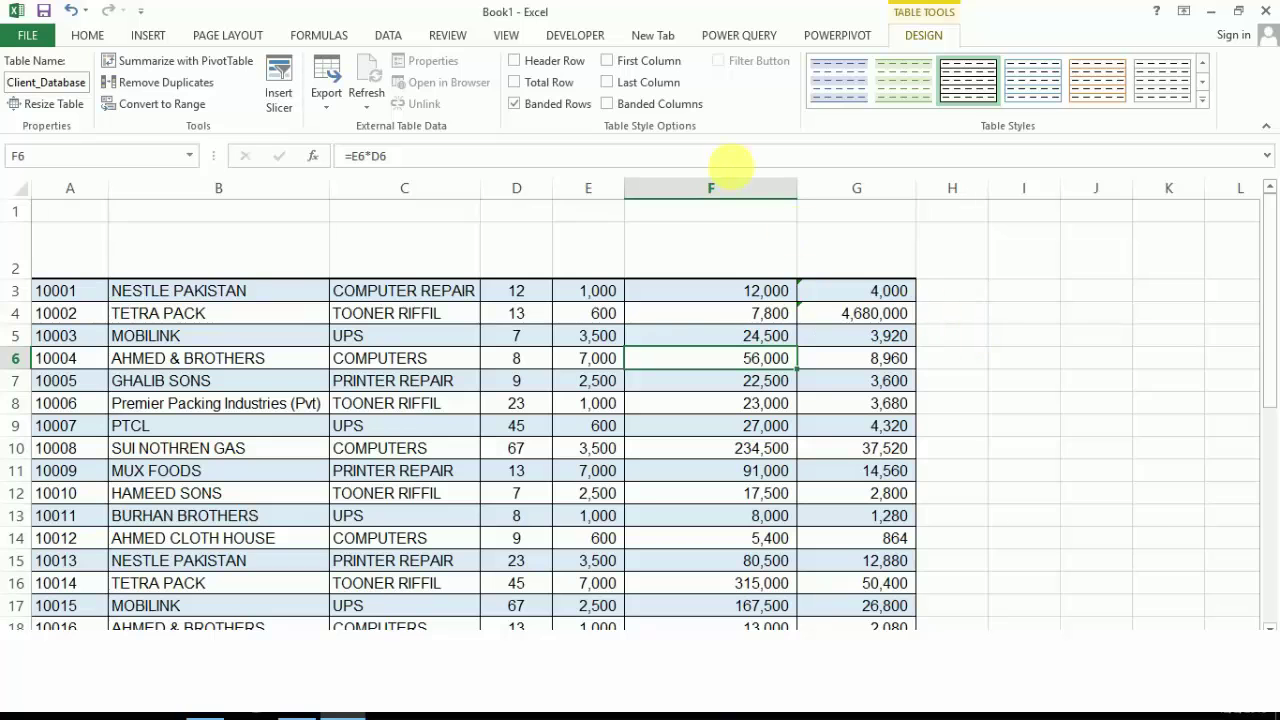
left_click(517, 62)
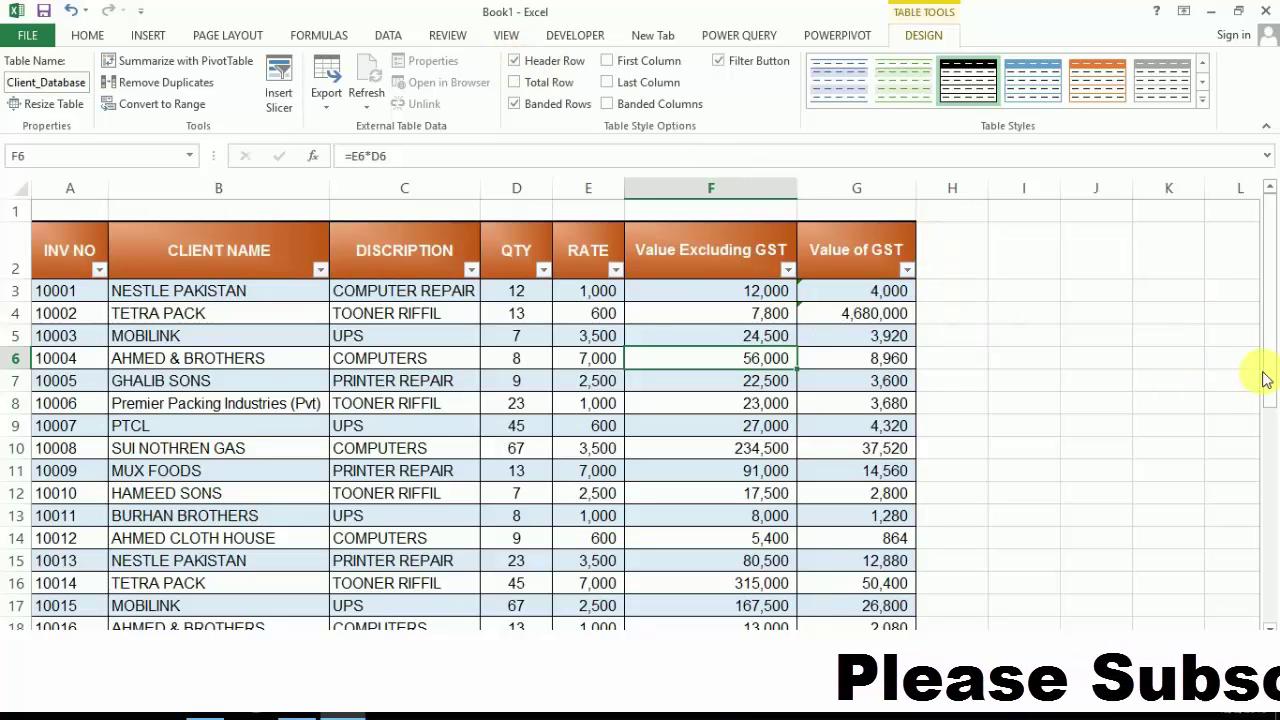
Tick Total Row, adding a SUBTOTAL(109) total of 5,018,816 under Value of GST.
left_click_drag(1267, 377, 1270, 620)
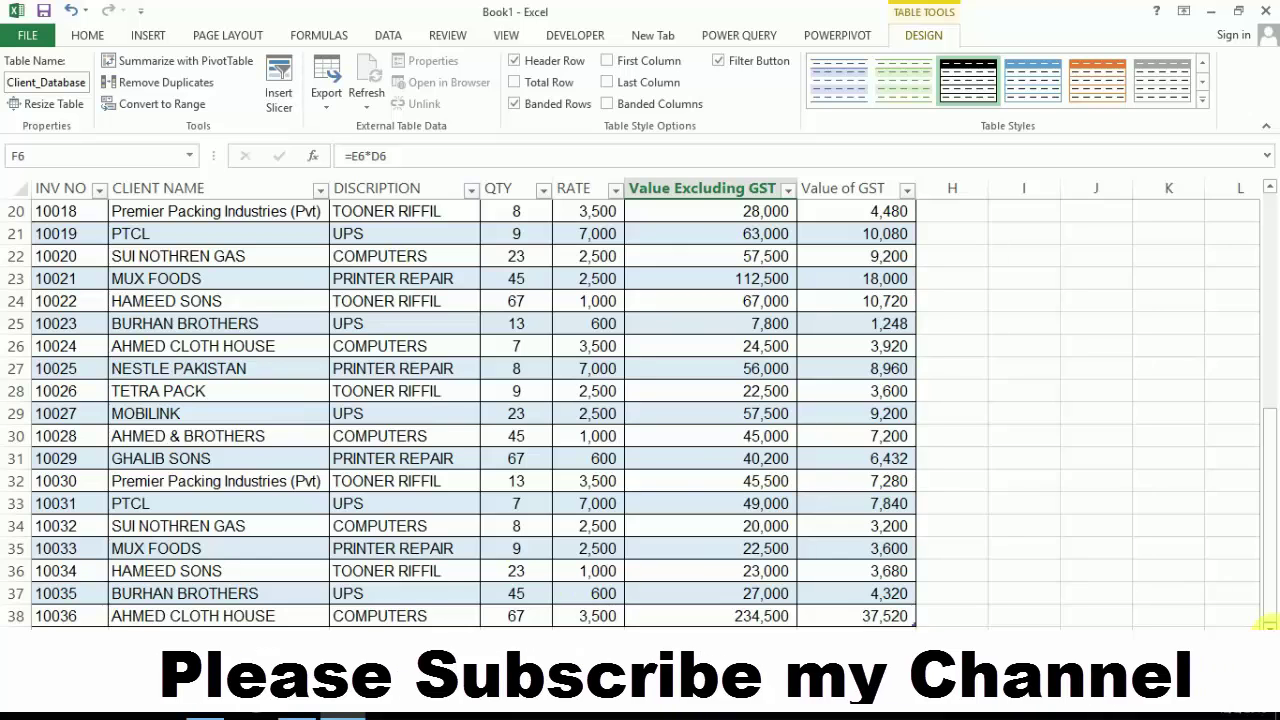
scroll(1268, 620, "down", 1)
scroll(1268, 622, "down", 1)
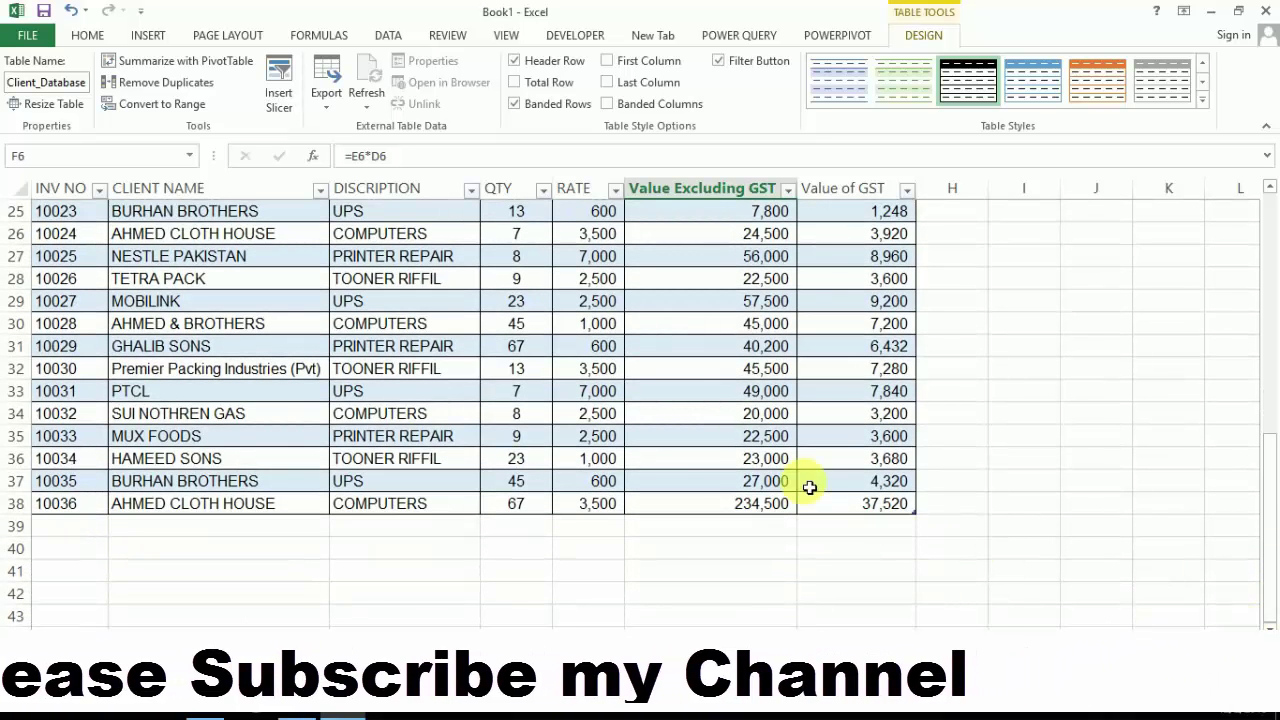
left_click(519, 88)
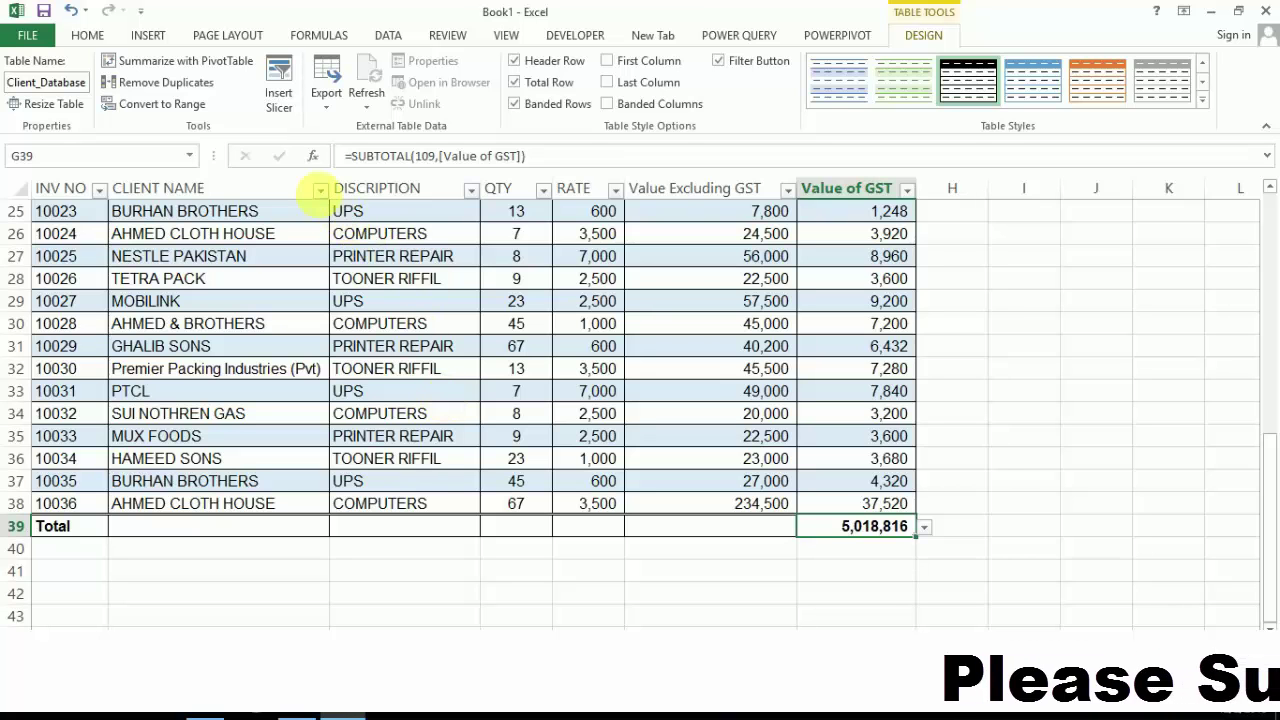
left_click(321, 190)
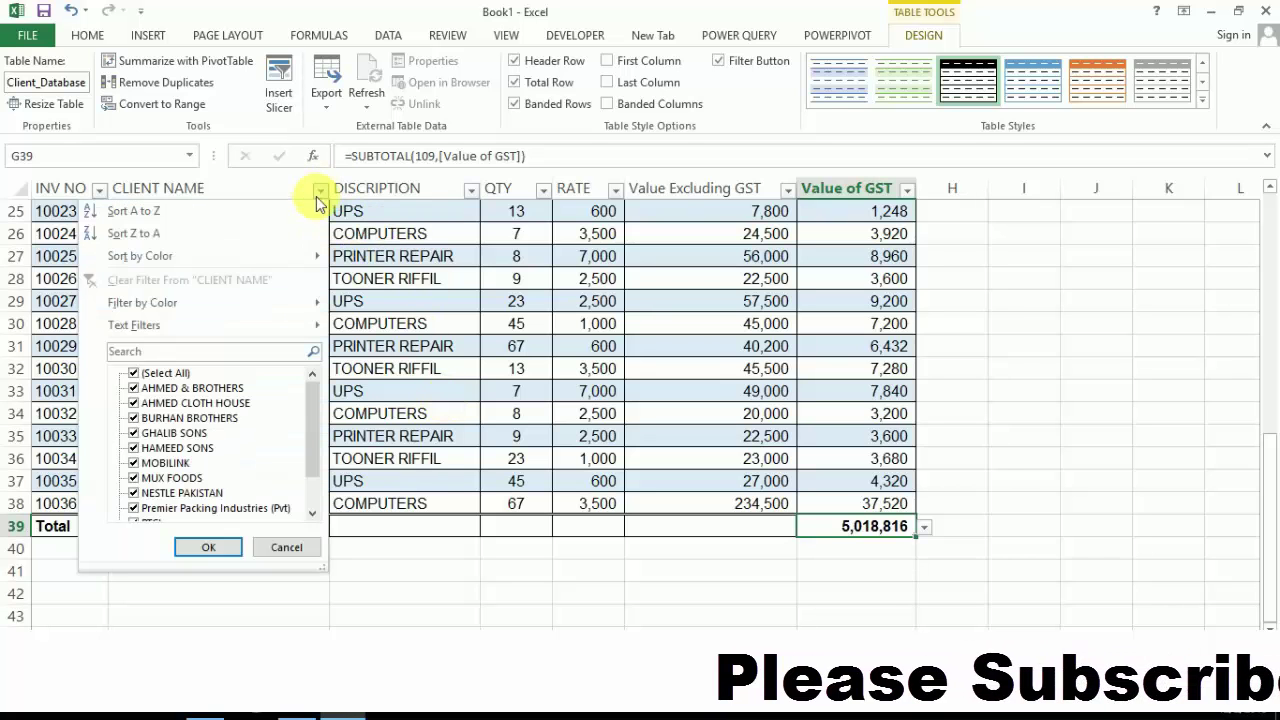
left_click(152, 373)
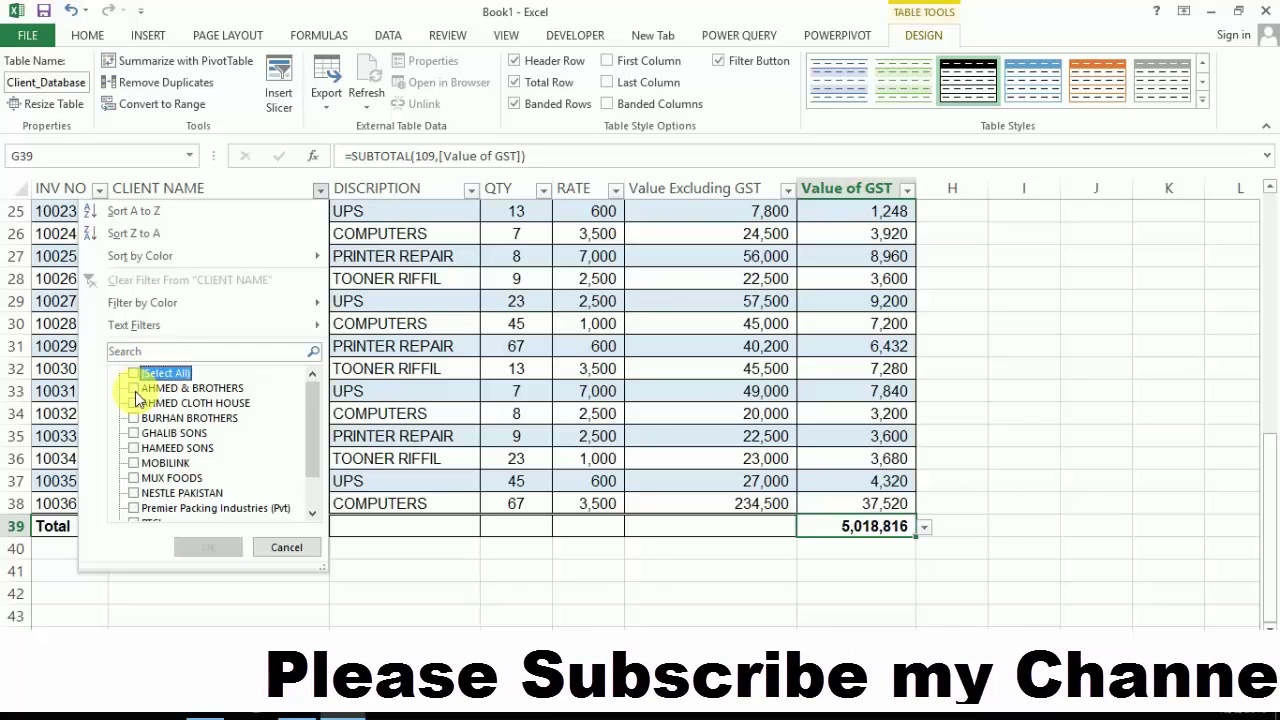
left_click(135, 389)
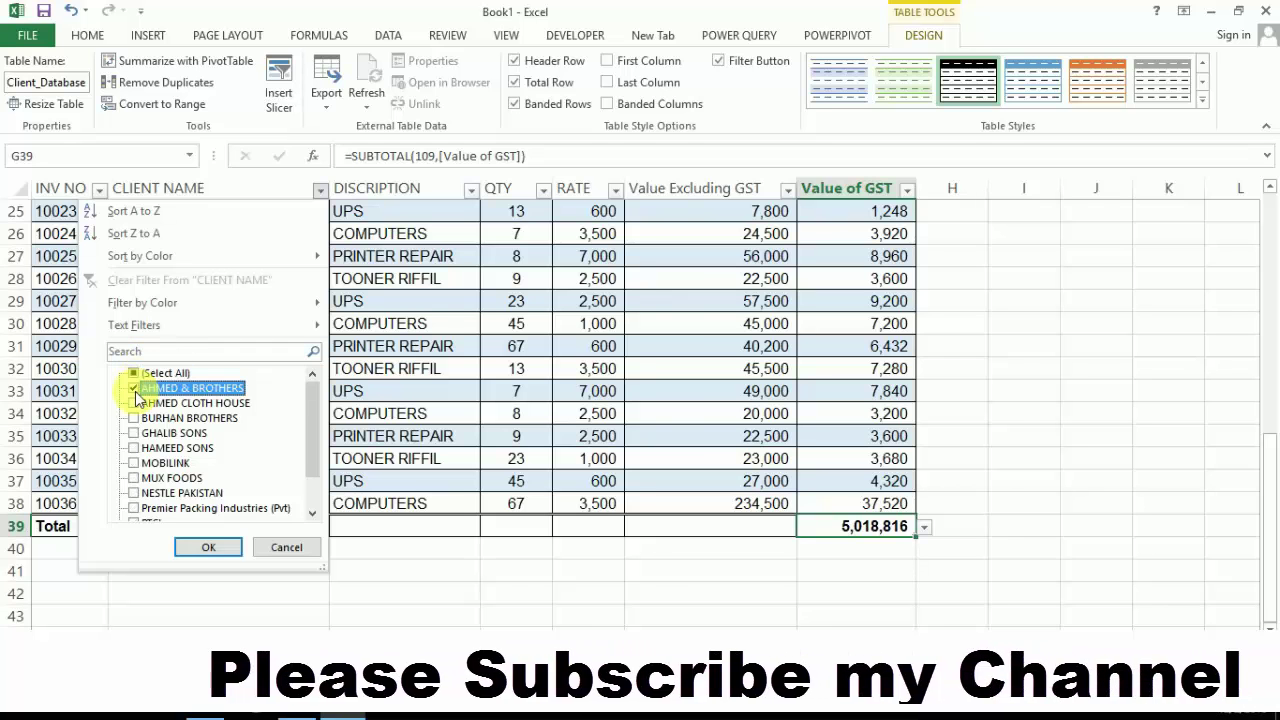
left_click(212, 548)
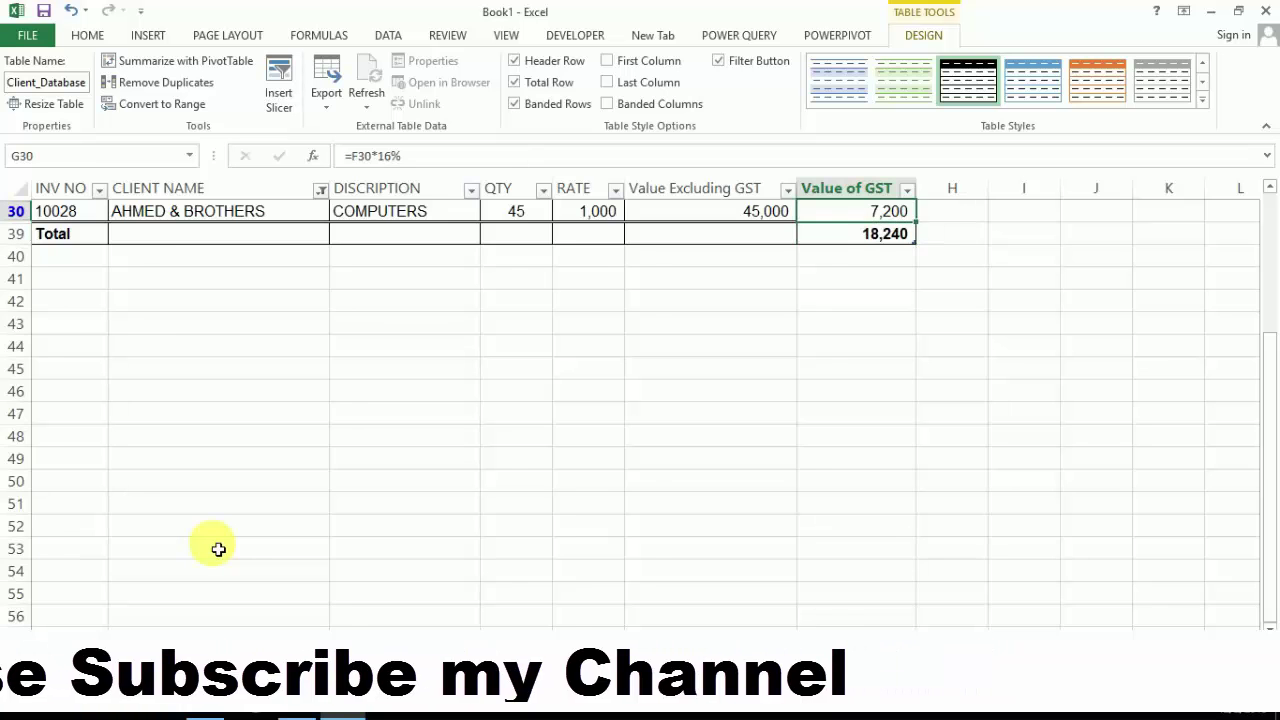
key("ctrl+Up")
key("ctrl+Down")
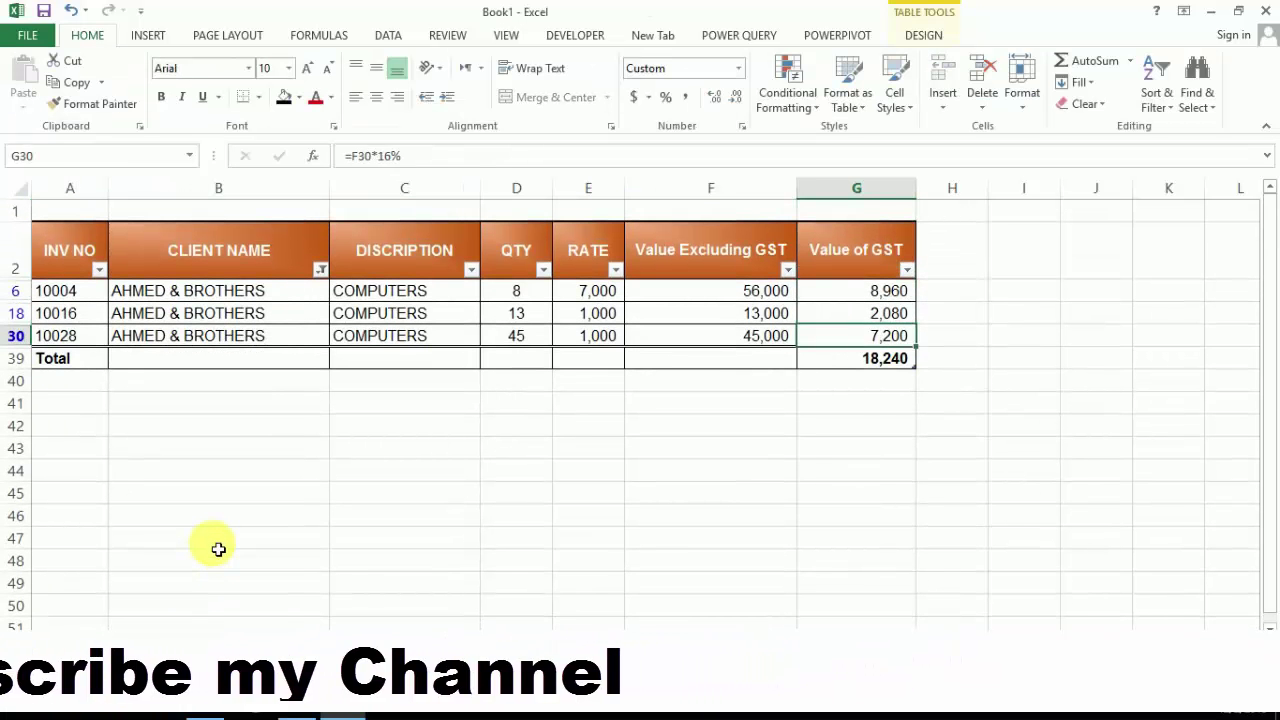
key("Down")
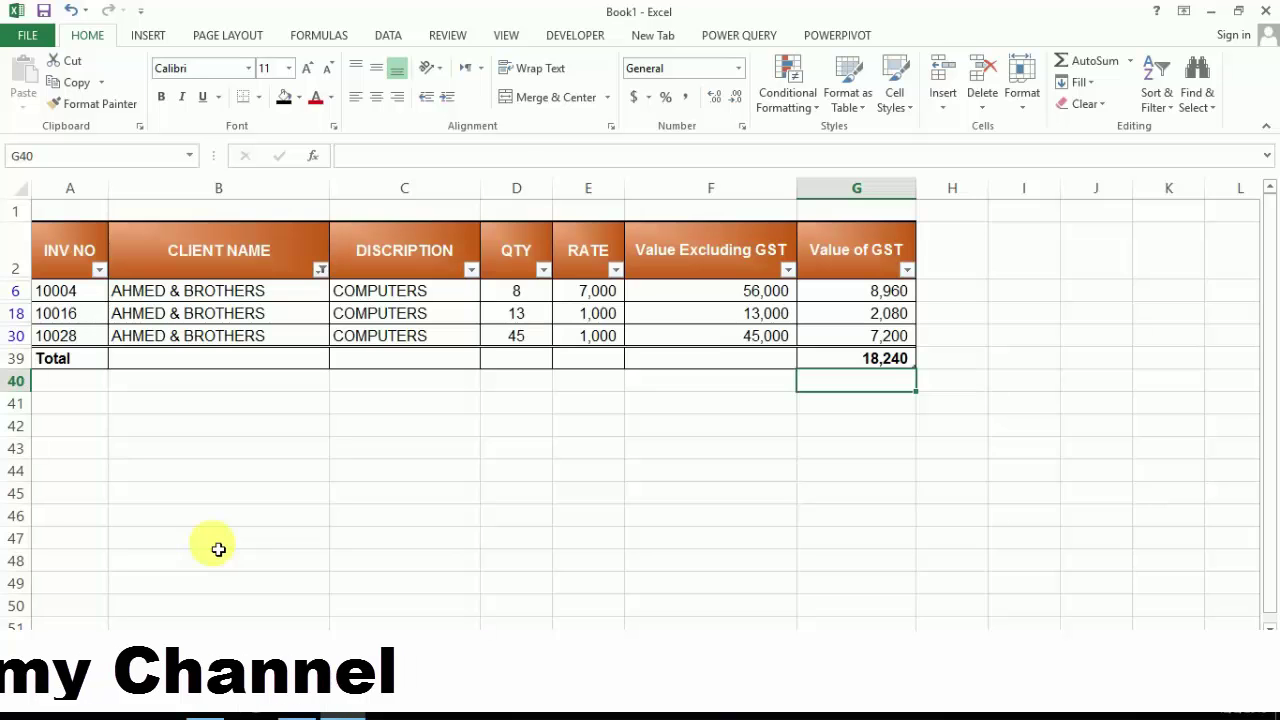
left_click(320, 269)
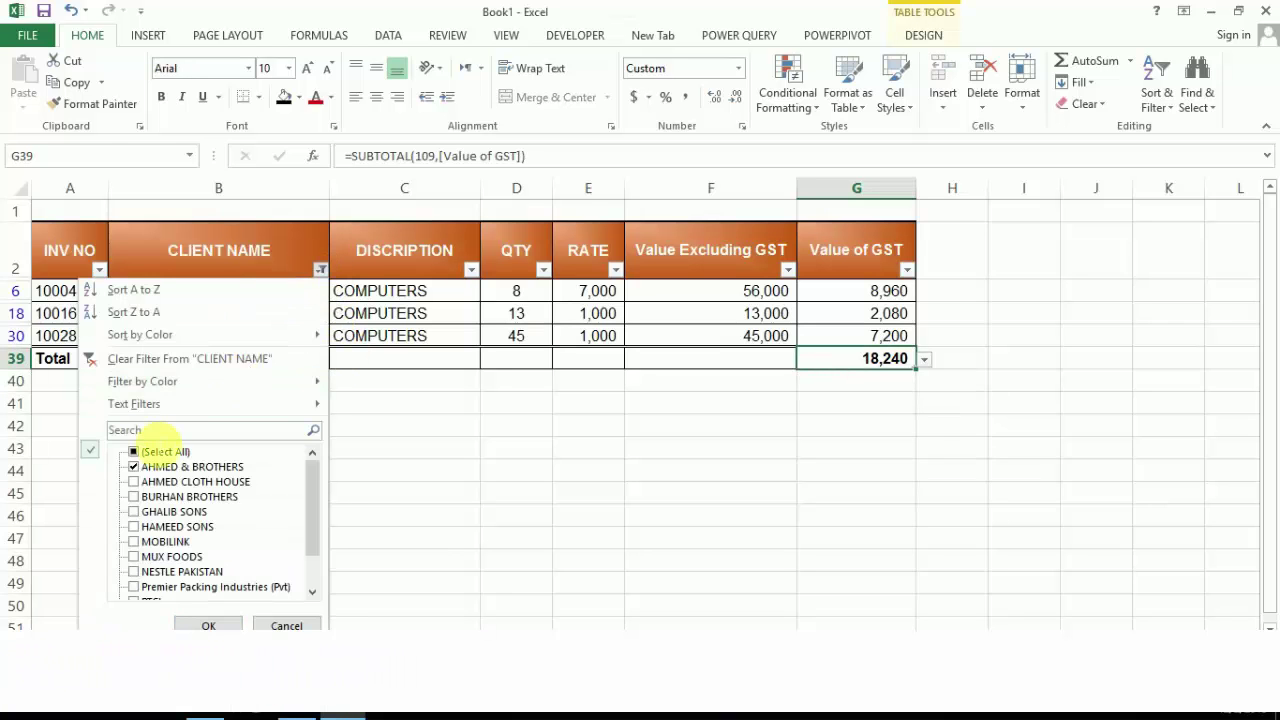
left_click(205, 625)
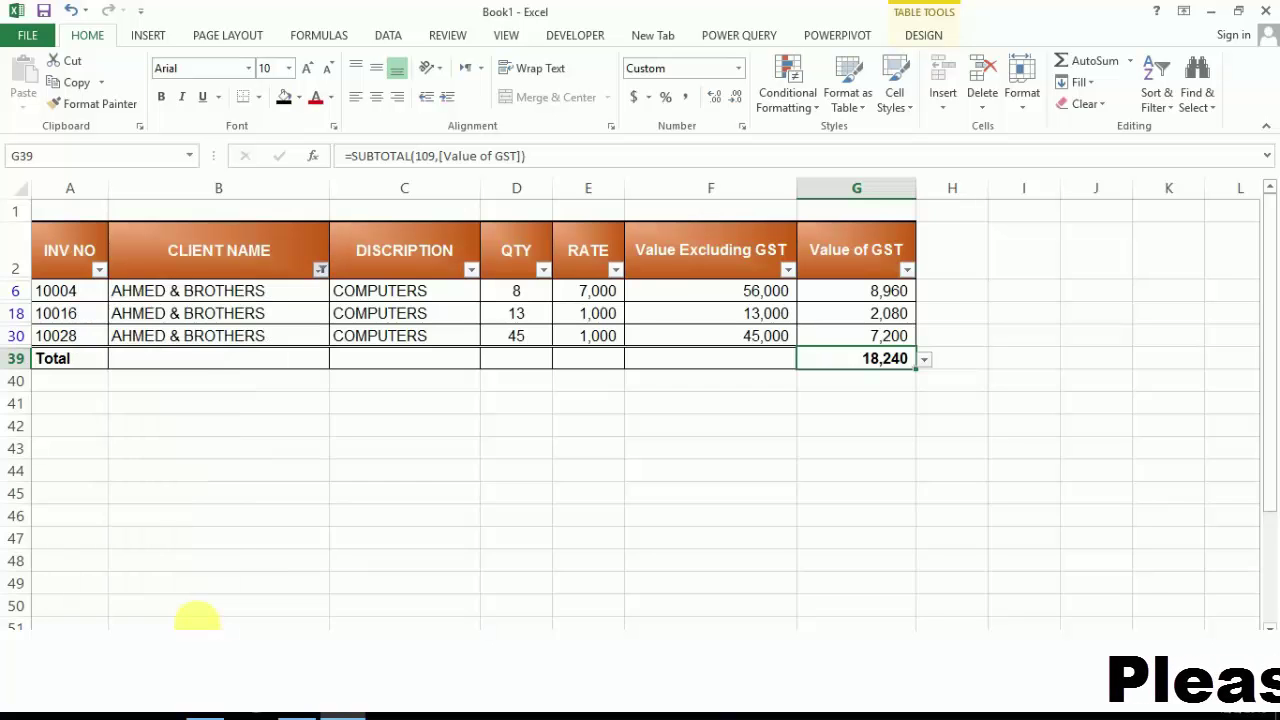
scroll(203, 625, "down", 3)
scroll(203, 625, "down", 4)
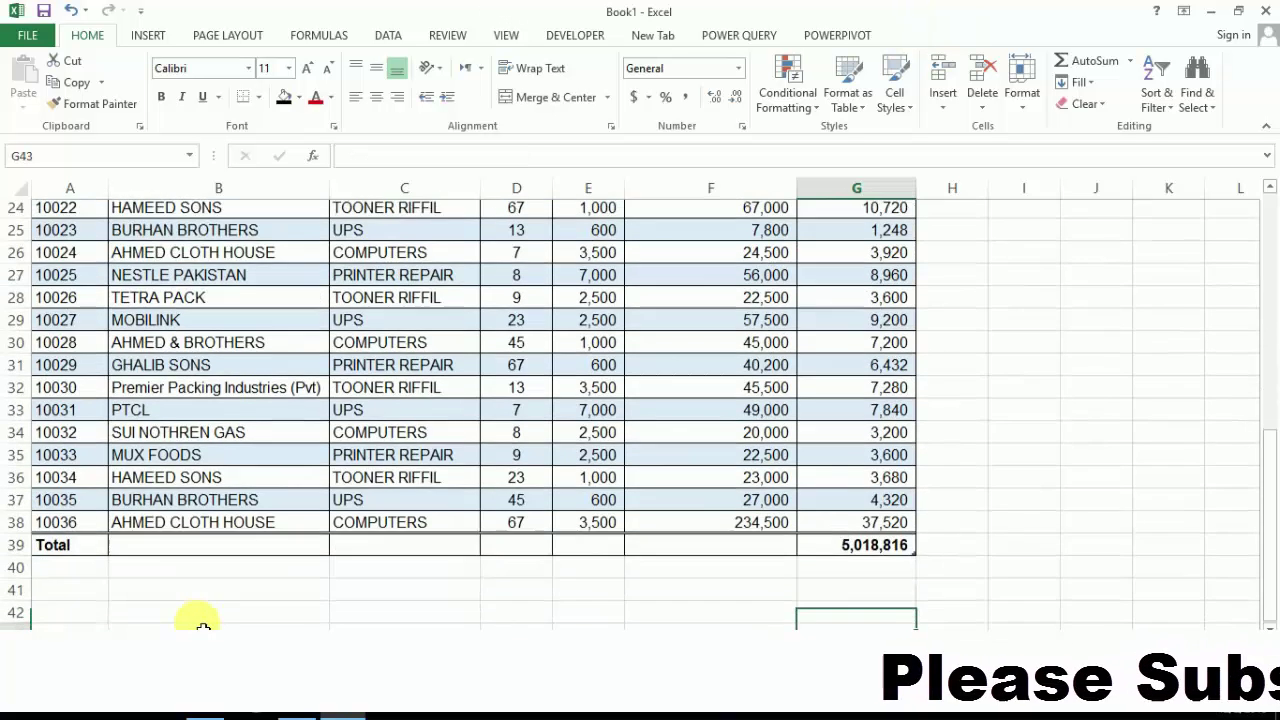
scroll(203, 625, "down", 1)
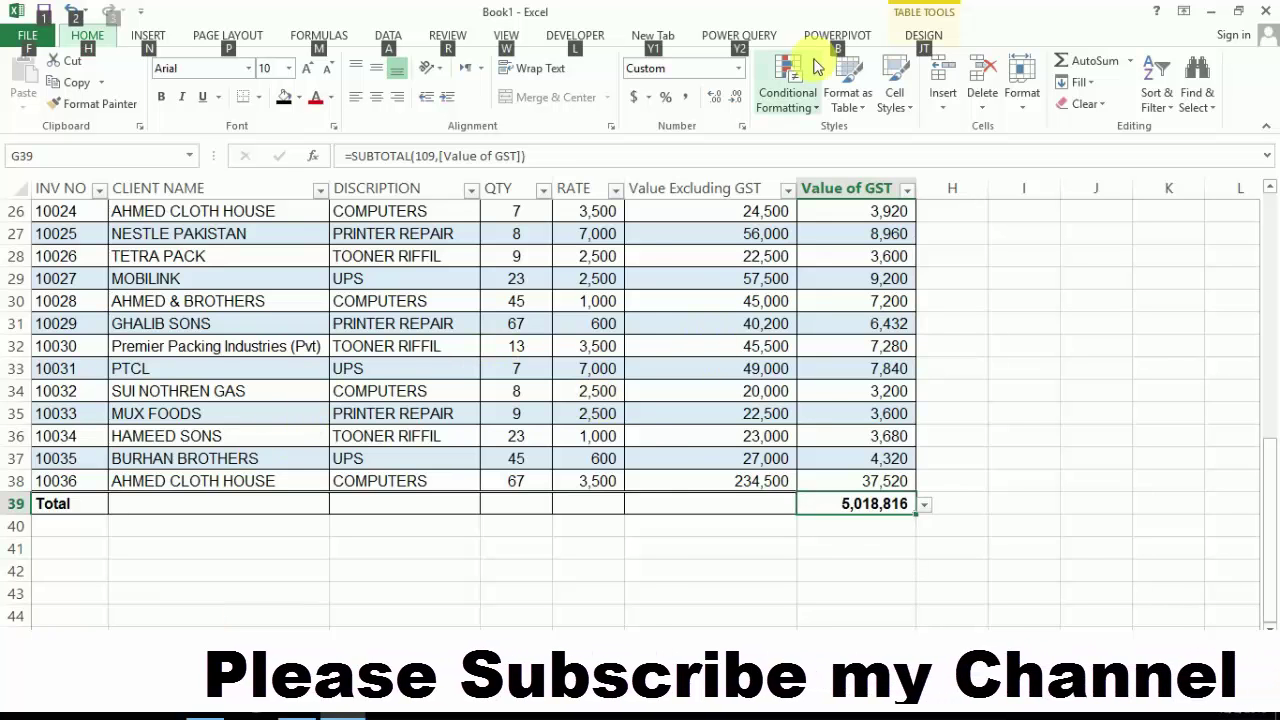
left_click(922, 35)
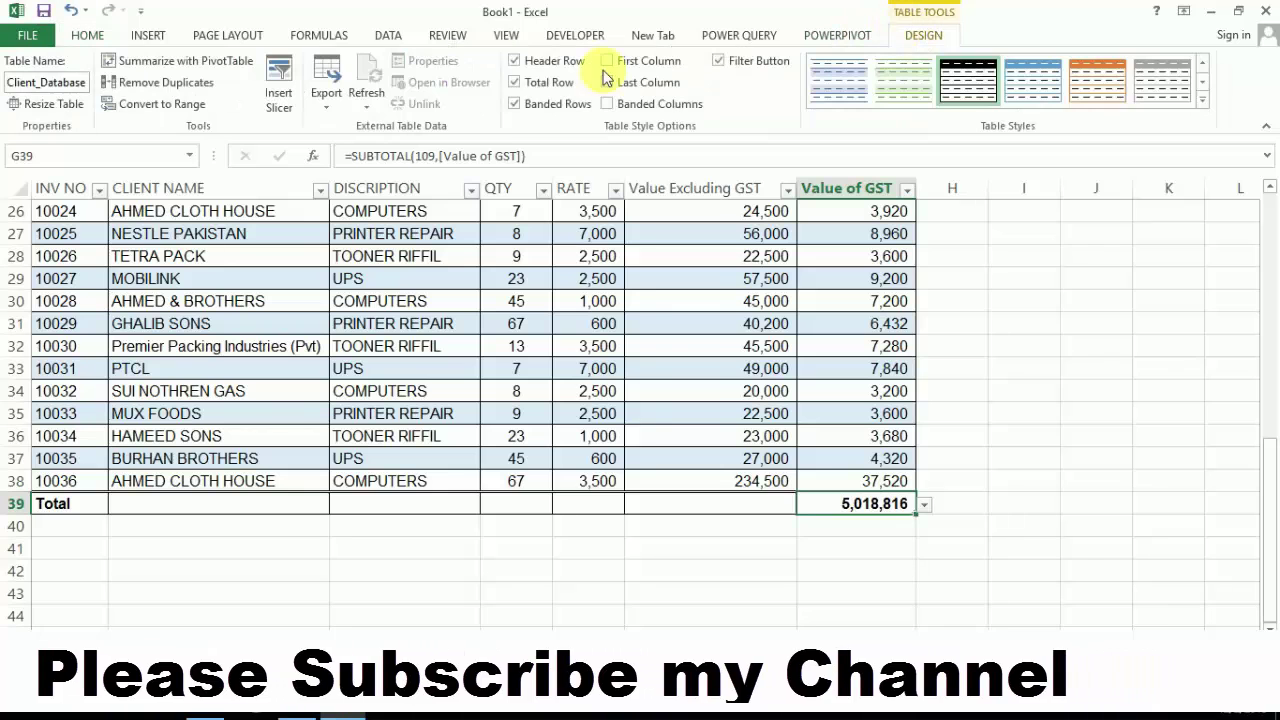
left_click(516, 84)
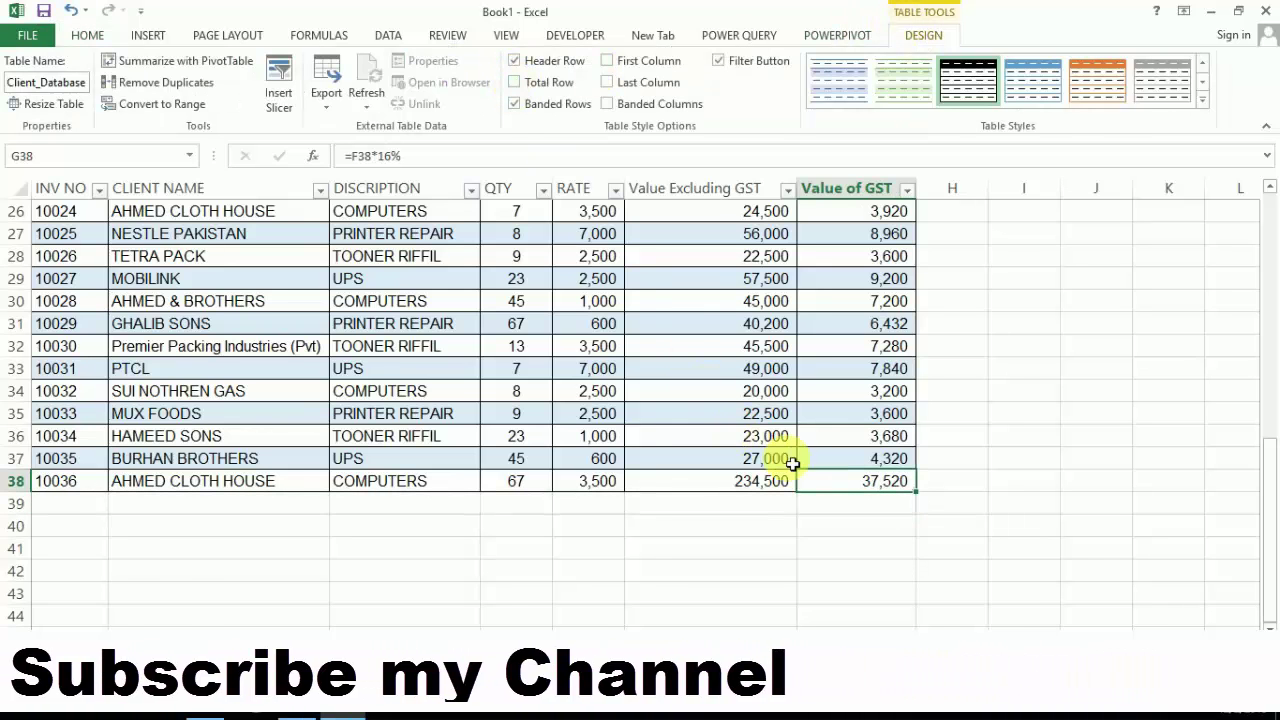
left_click(830, 505)
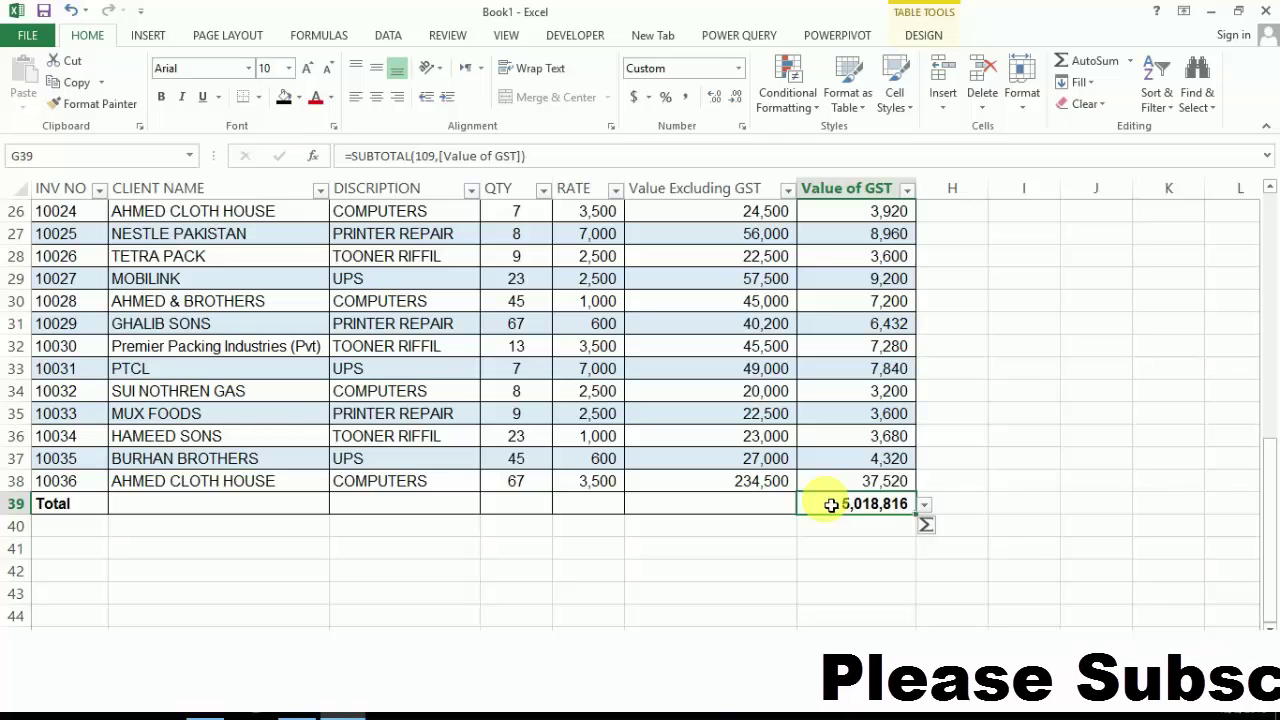
Enter the note 'alt =' in cell I39 beside the Total row, then select G39.
key("Right")
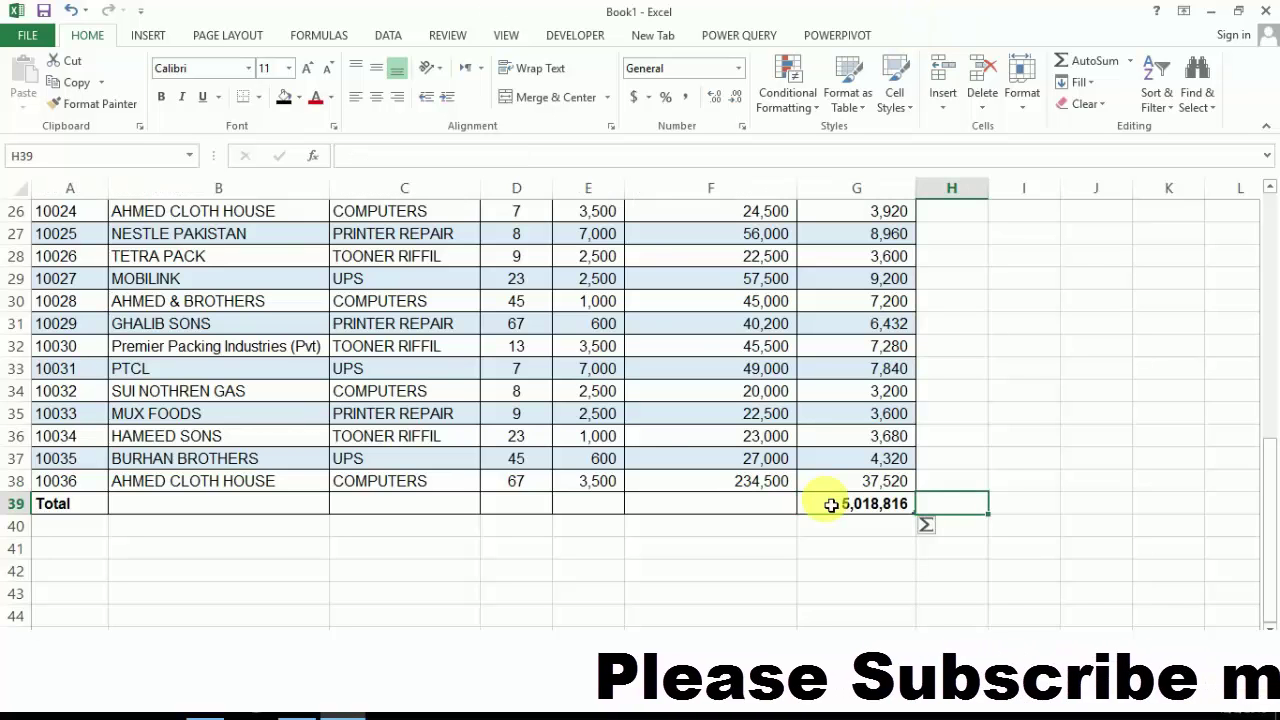
key("Right")
type("alt")
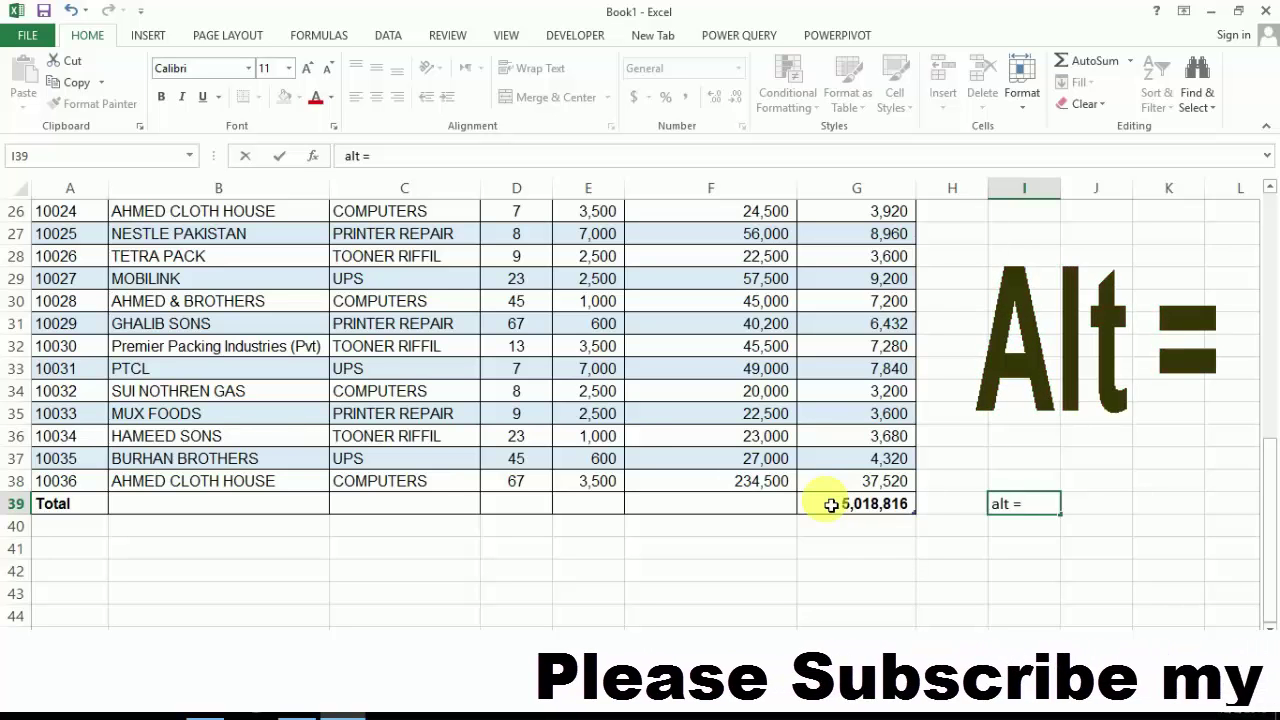
key("ctrl+Return")
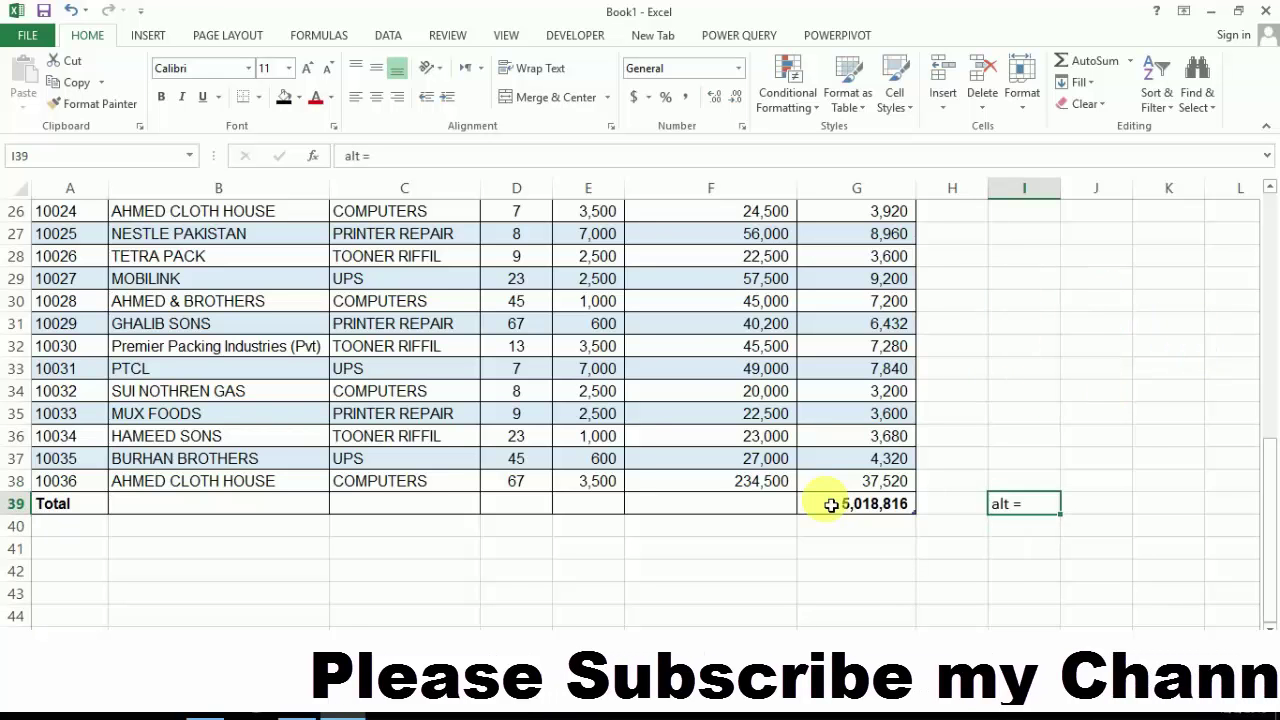
left_click(831, 505)
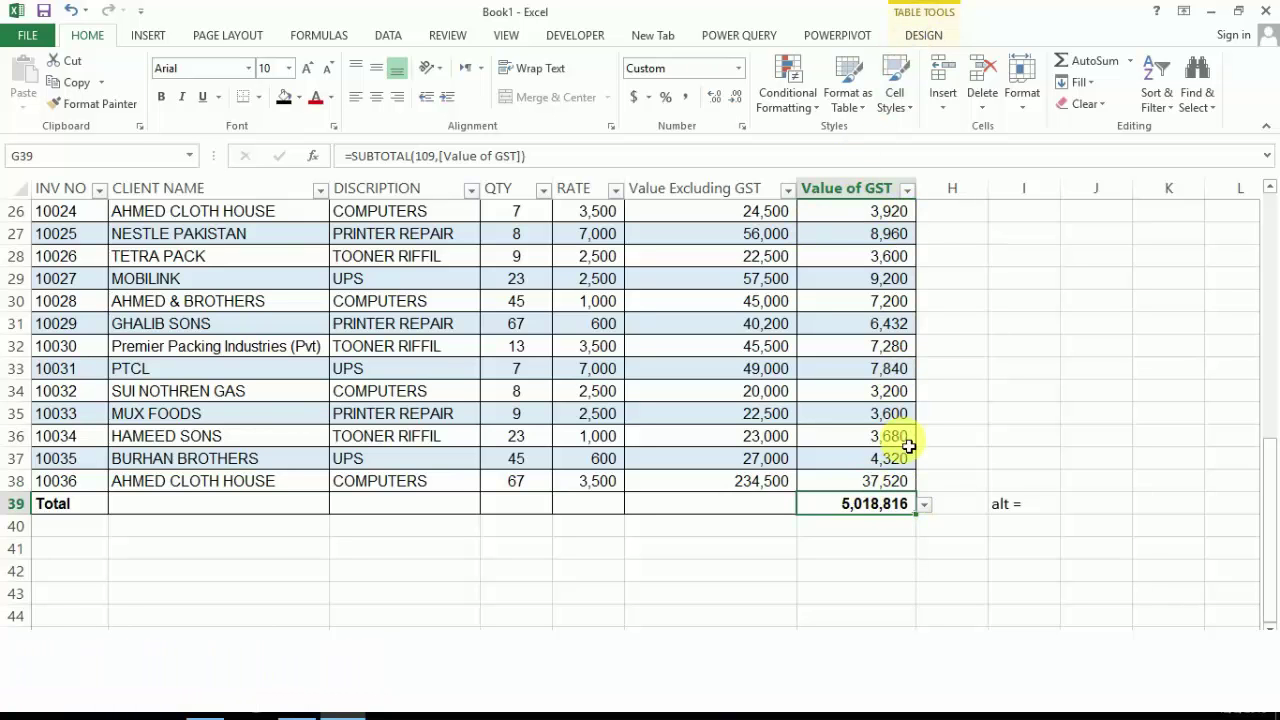
Try Max and Min for the G39 Value of GST total, then settle on Sum (5,018,816).
left_click(922, 507)
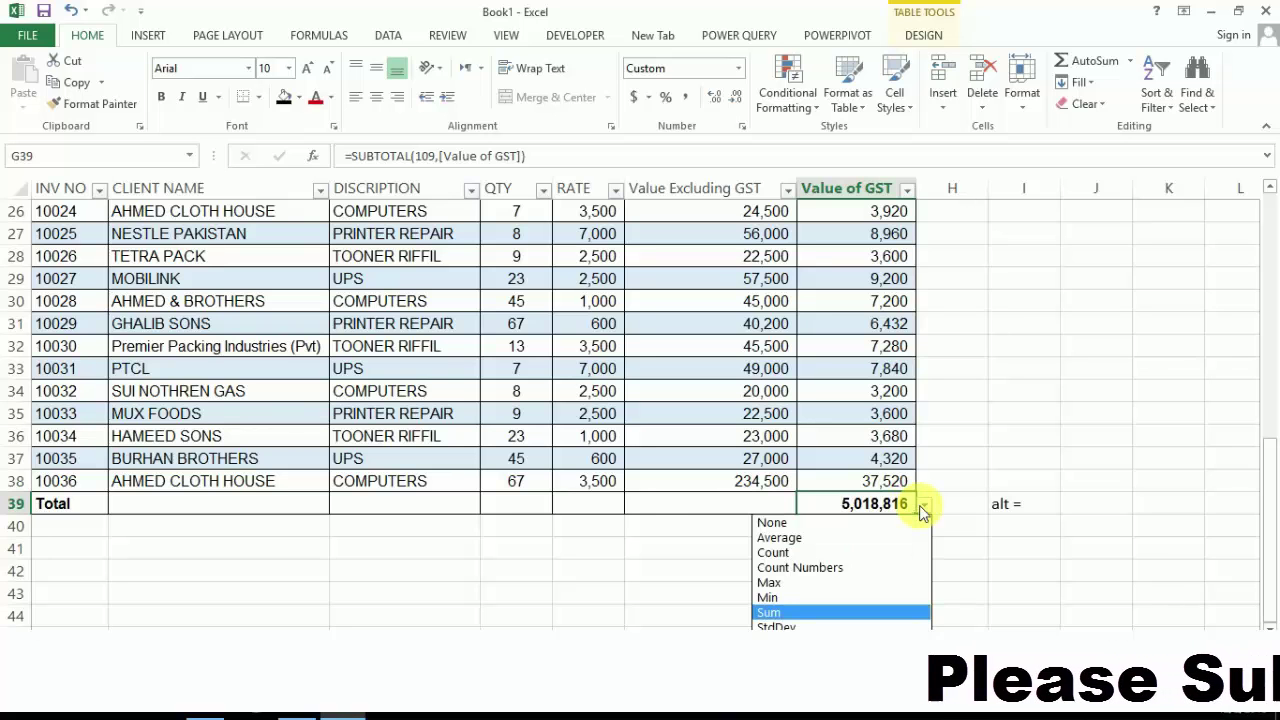
left_click(808, 581)
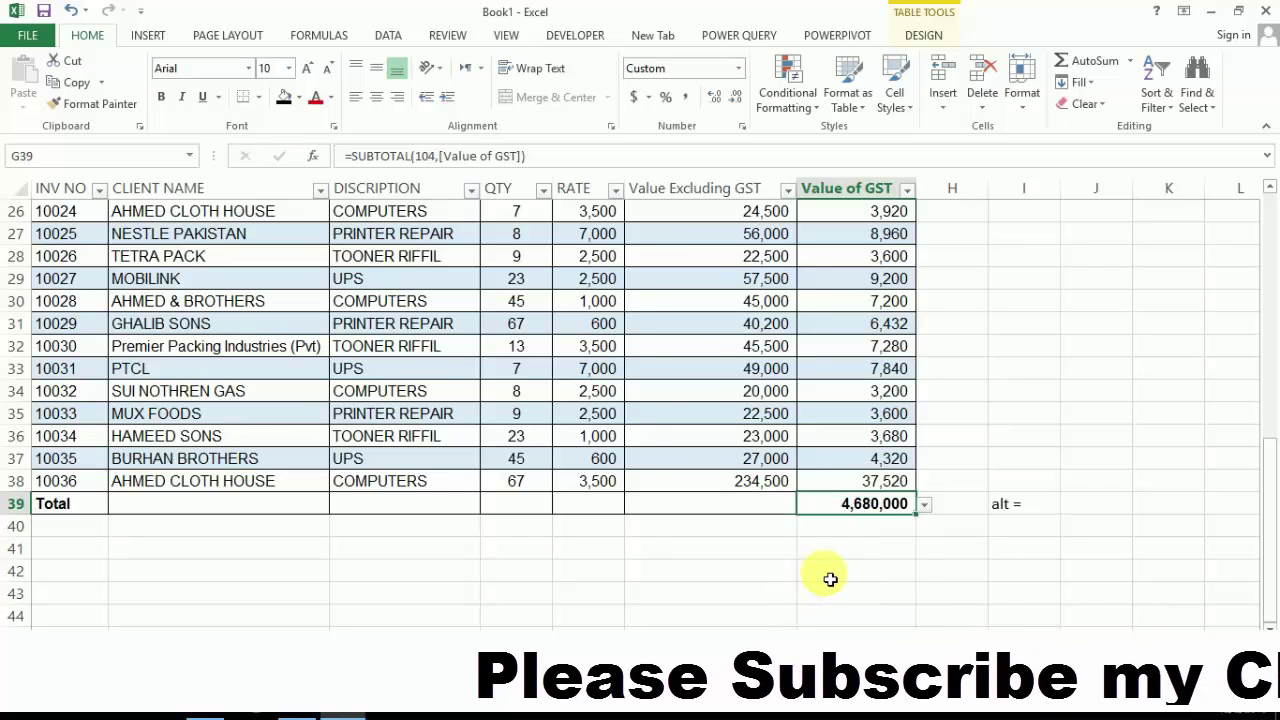
left_click(925, 505)
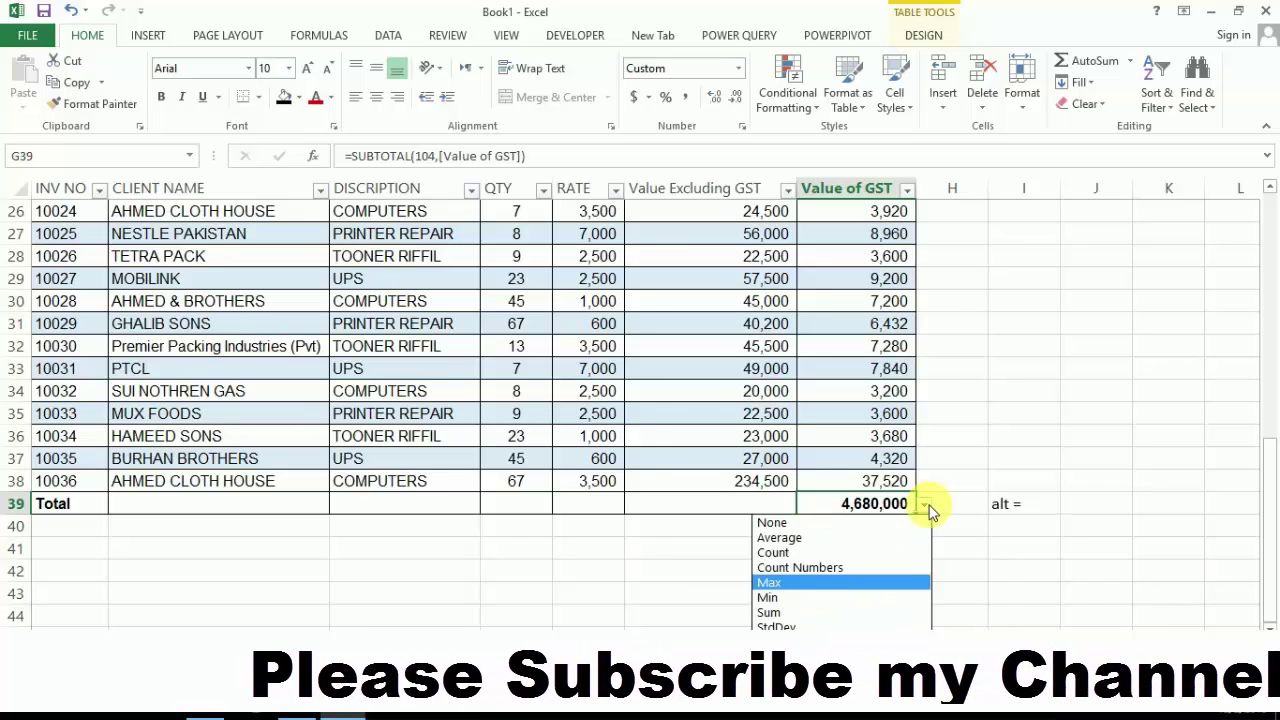
left_click(813, 597)
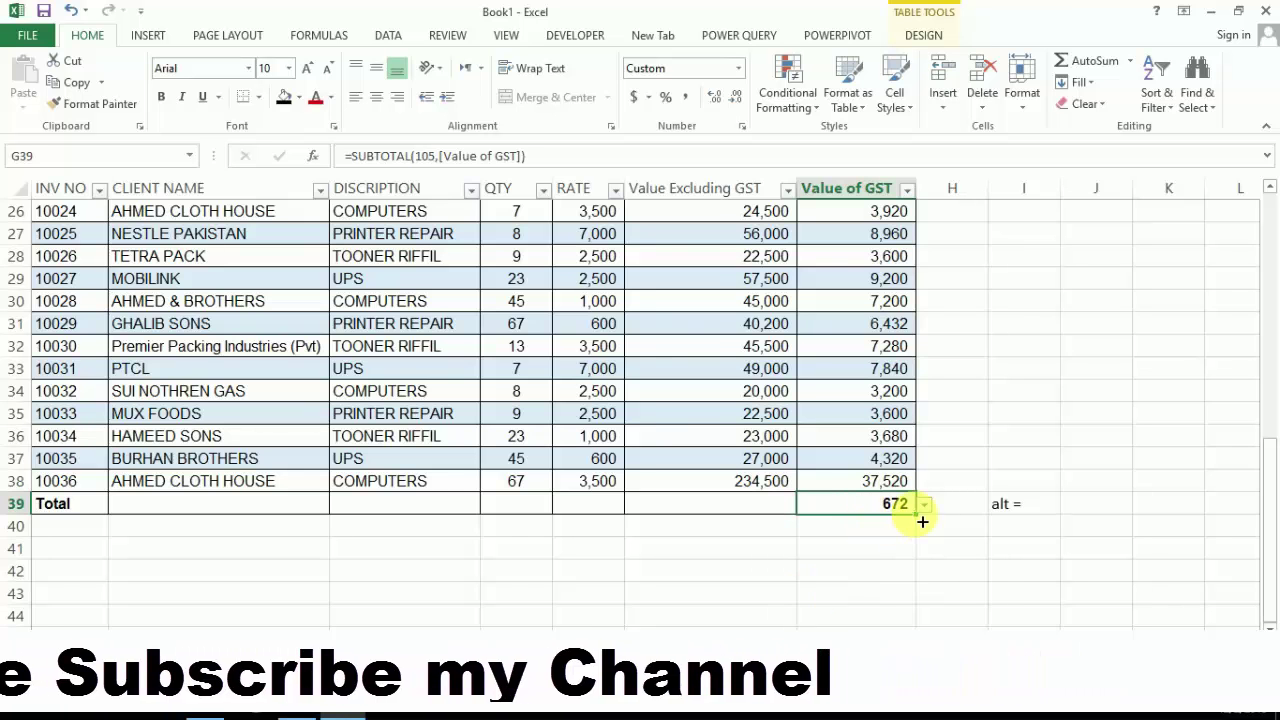
left_click(926, 505)
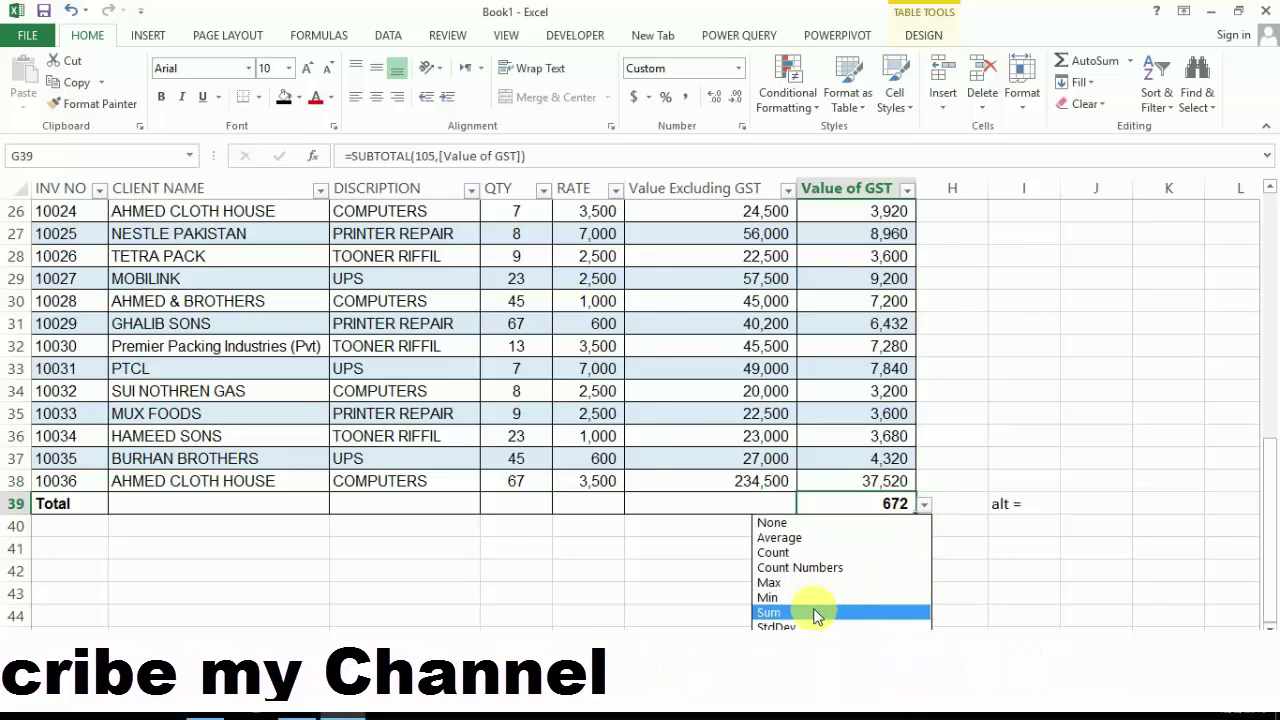
left_click(813, 614)
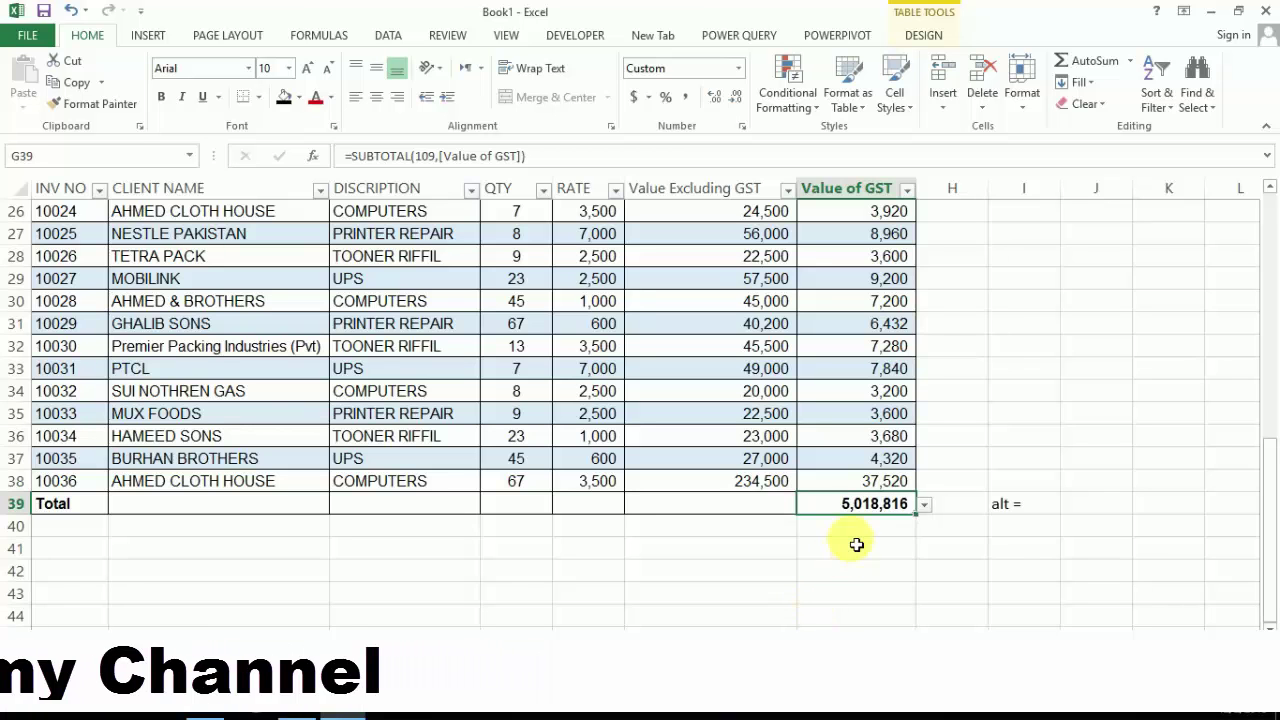
left_click(926, 507)
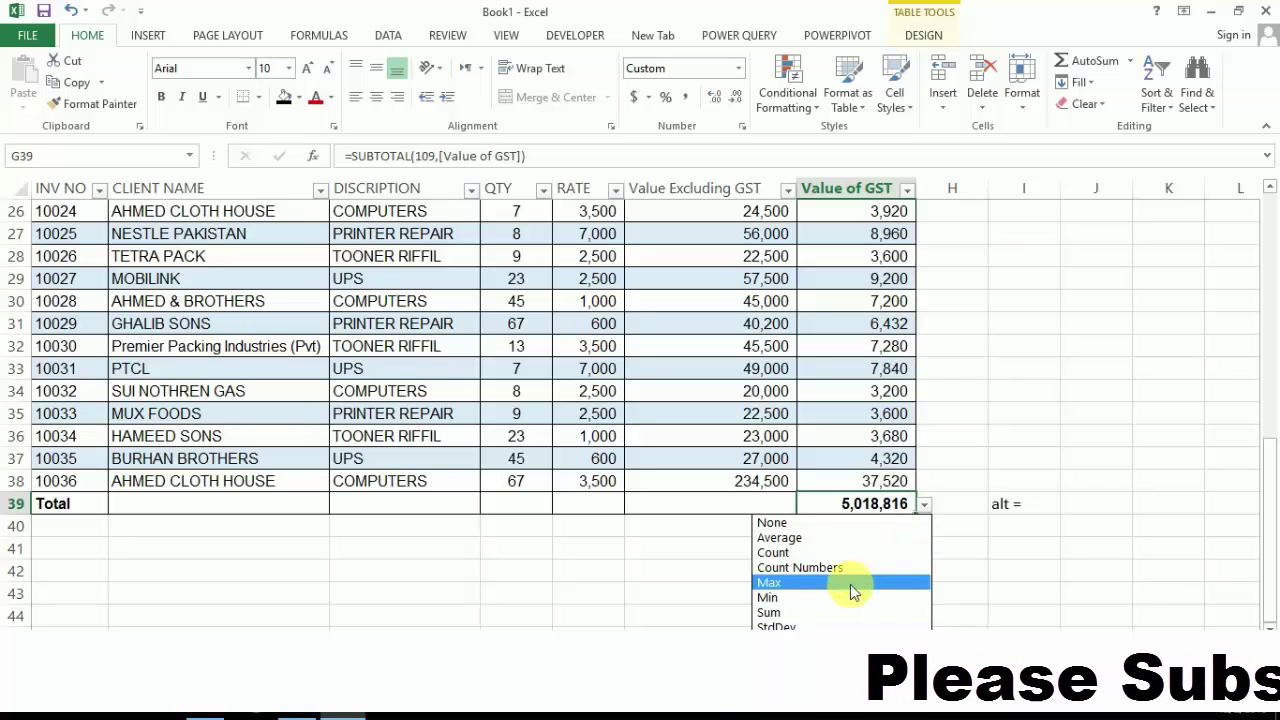
left_click(787, 614)
Set the DISCRIPTION total cell to Count, showing 36 entries.
left_click(420, 506)
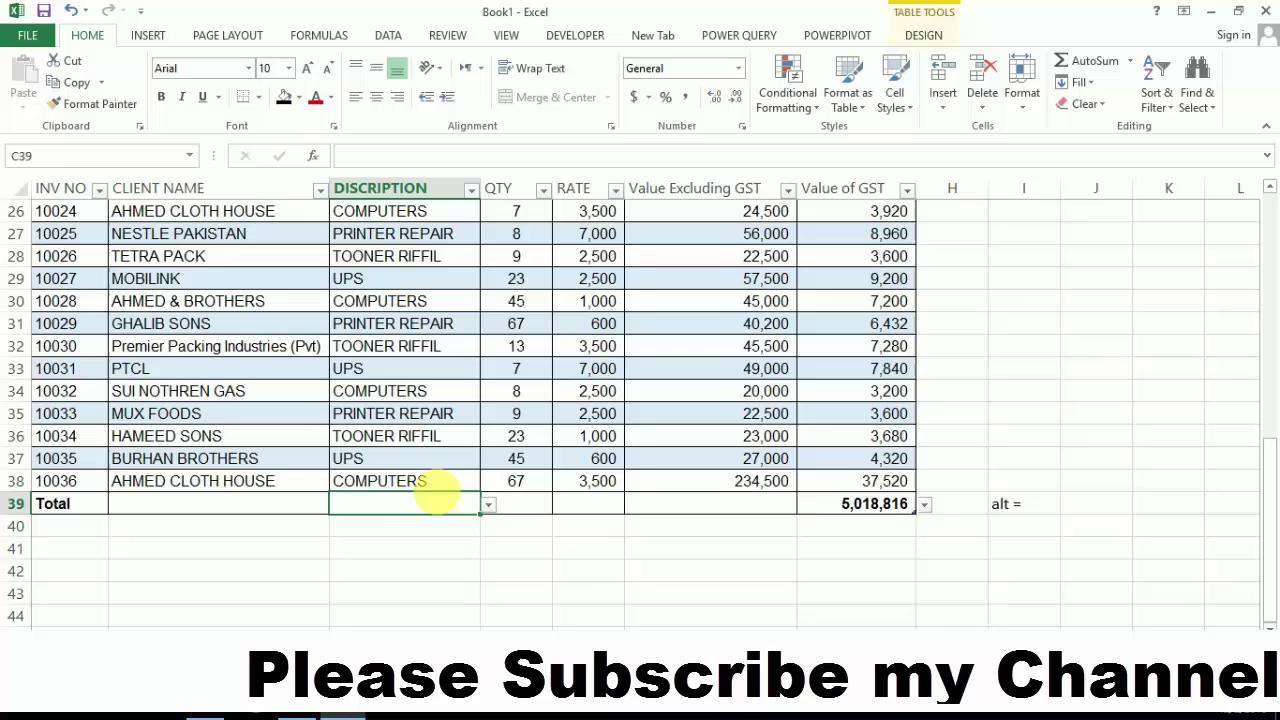
left_click(490, 507)
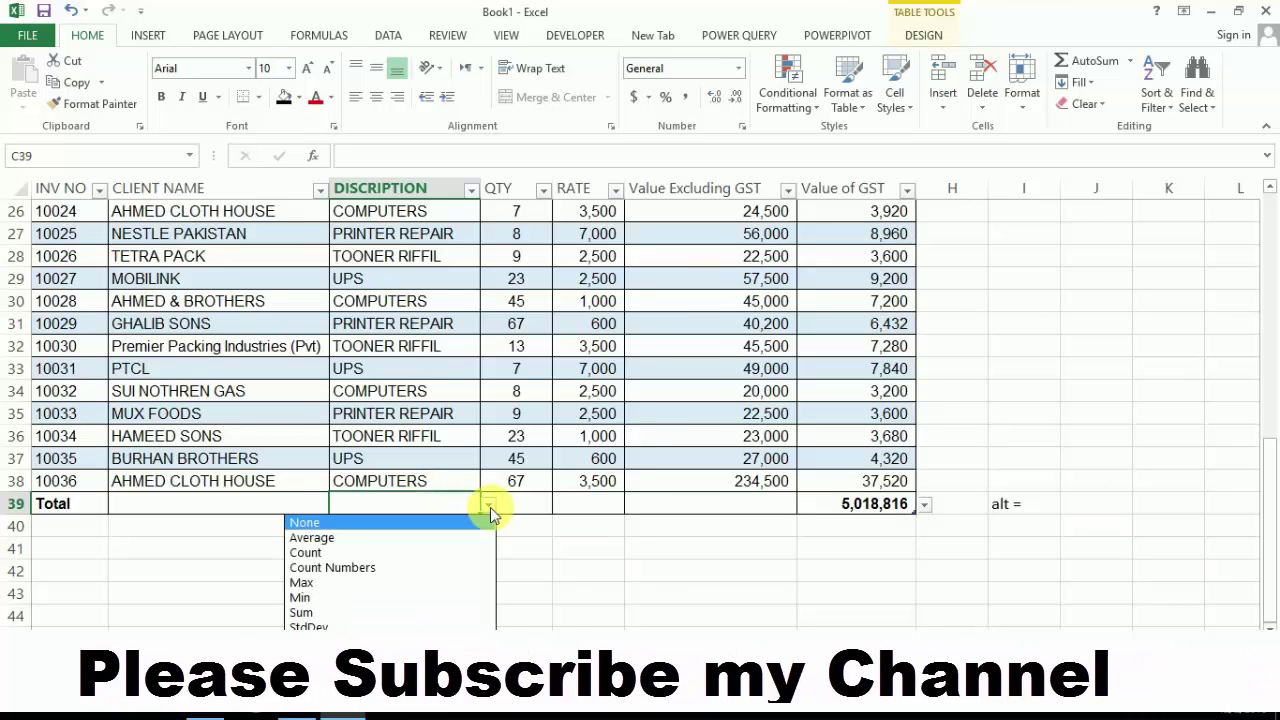
left_click(396, 556)
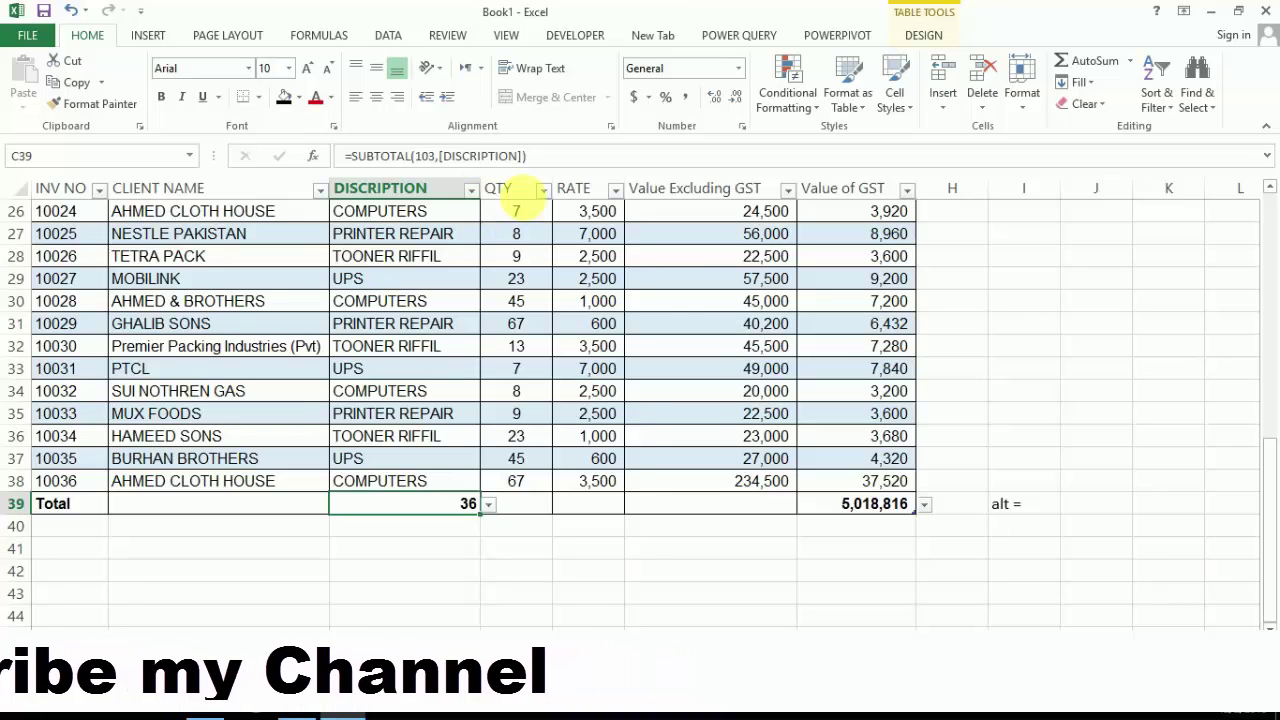
left_click(548, 191)
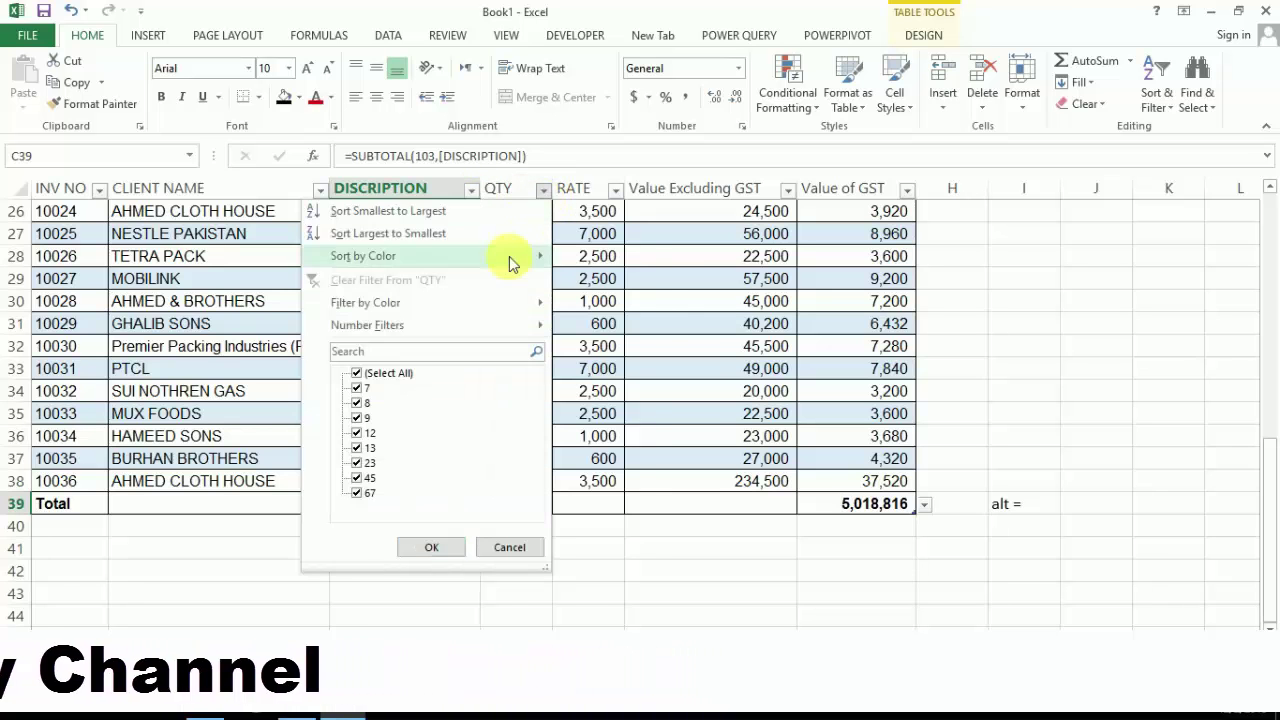
Filter QTY to values greater than 20, leaving totals of 15 and 241,872.
mouse_move(489, 320)
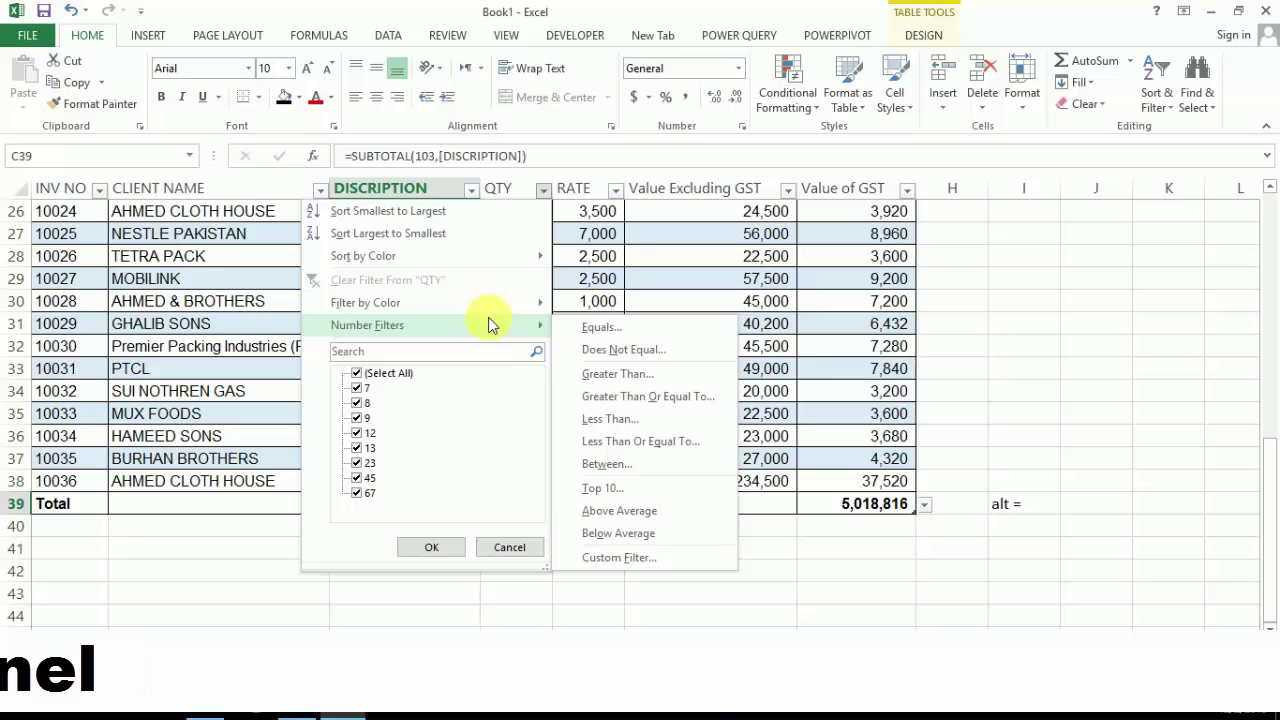
left_click(607, 395)
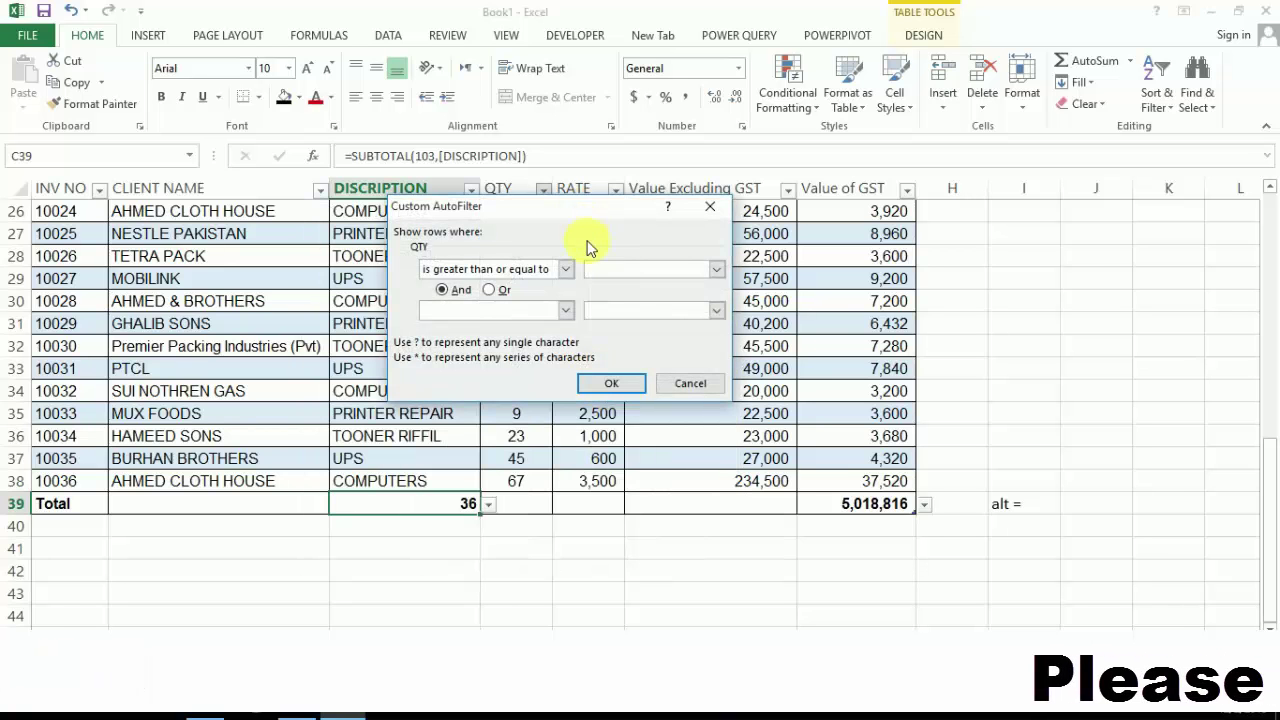
key("Escape")
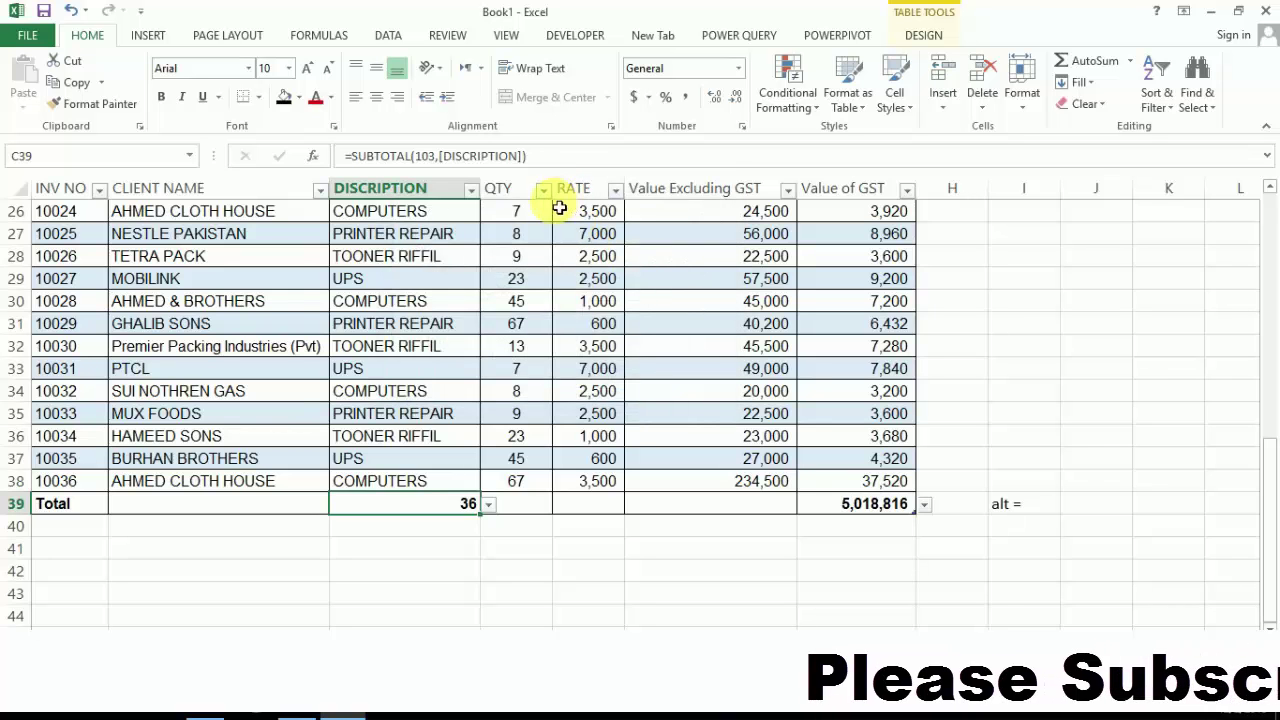
left_click(542, 190)
mouse_move(540, 325)
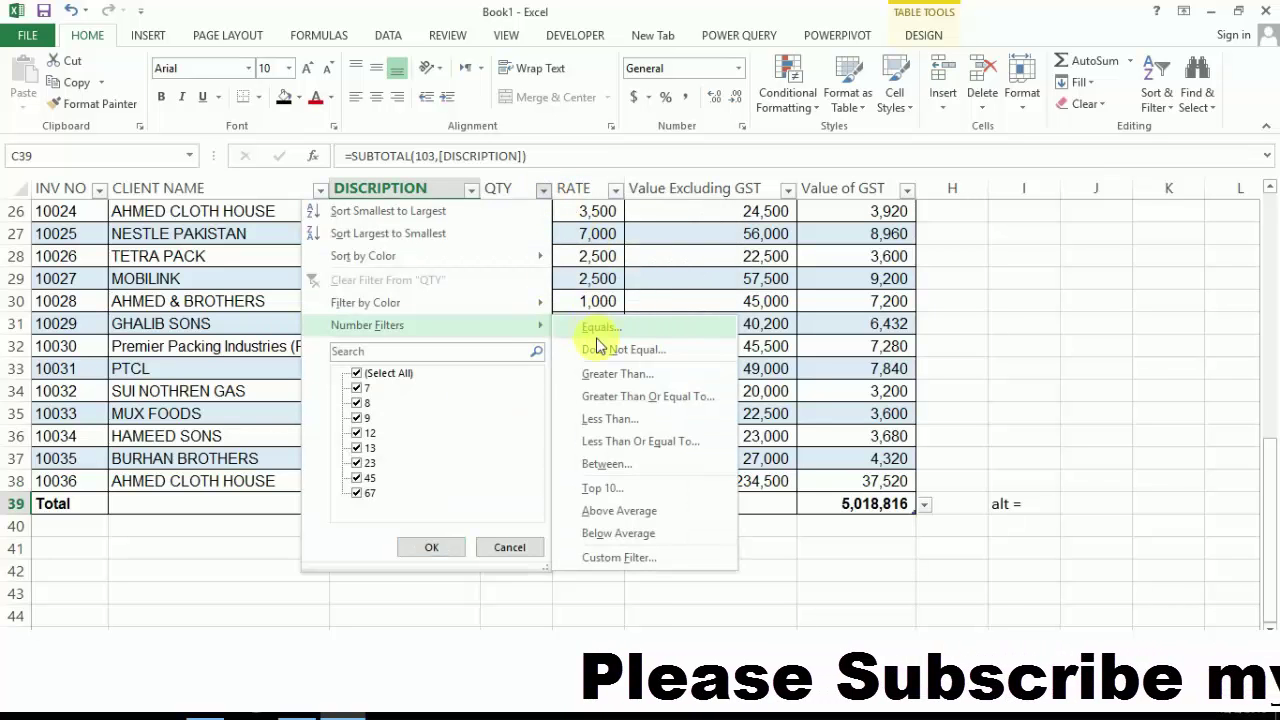
left_click(605, 373)
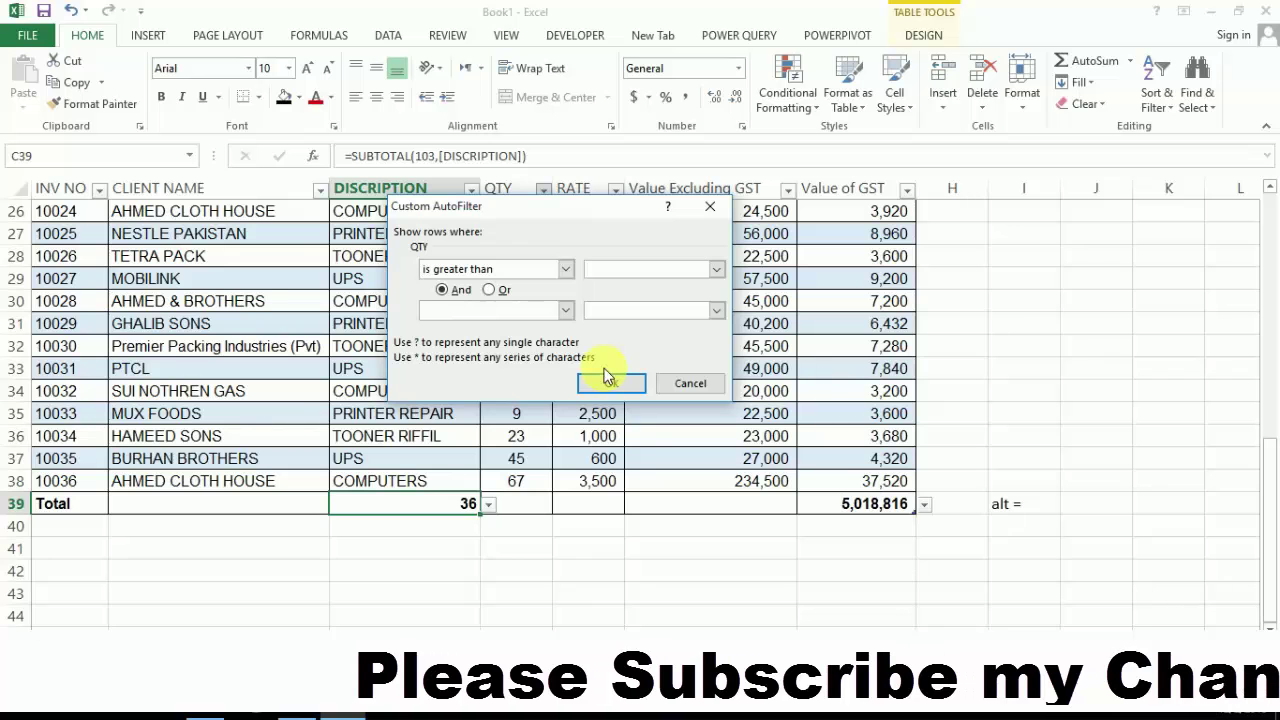
type("2")
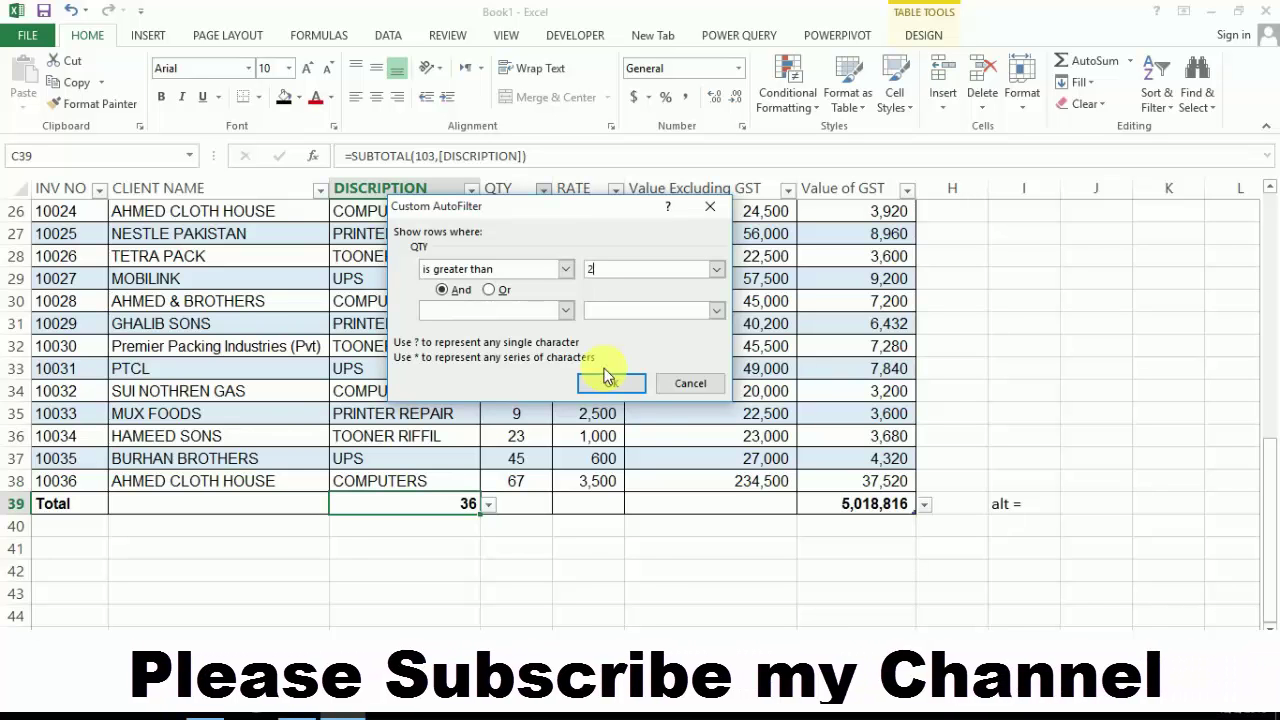
type(",50")
left_click(607, 380)
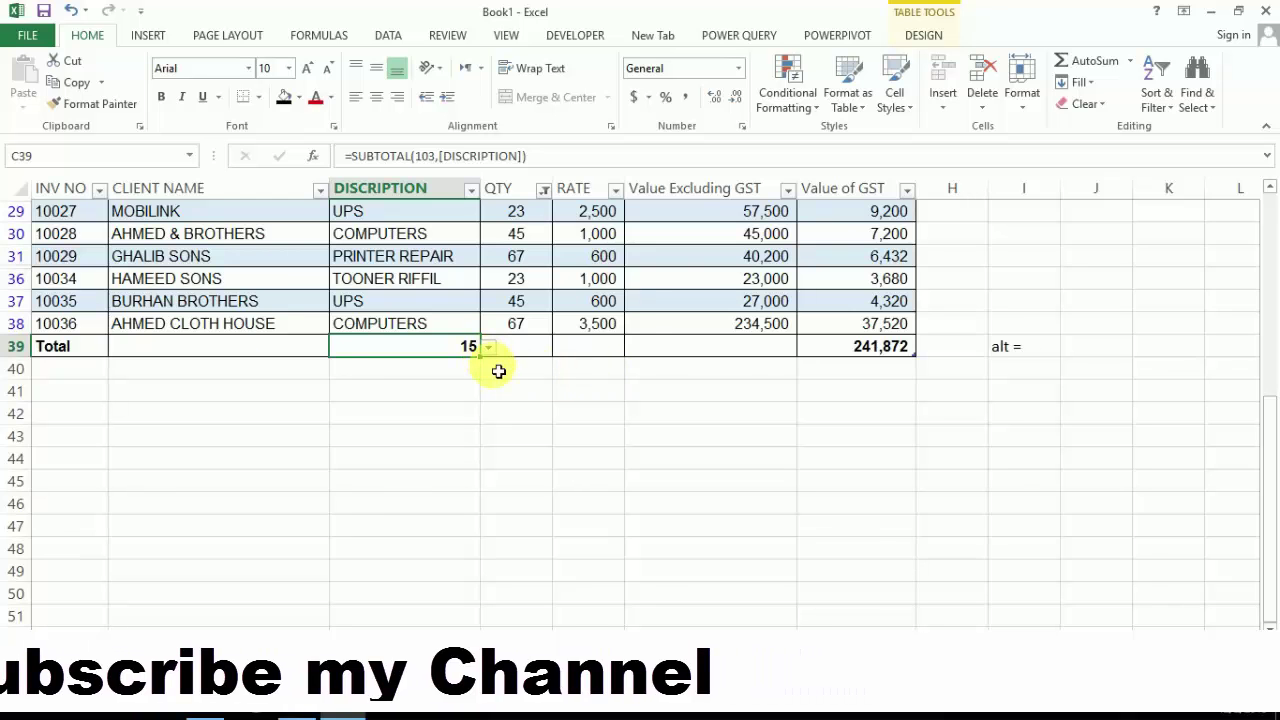
key("Right")
key("Right")
key("Right")
key("Right")
key("Right")
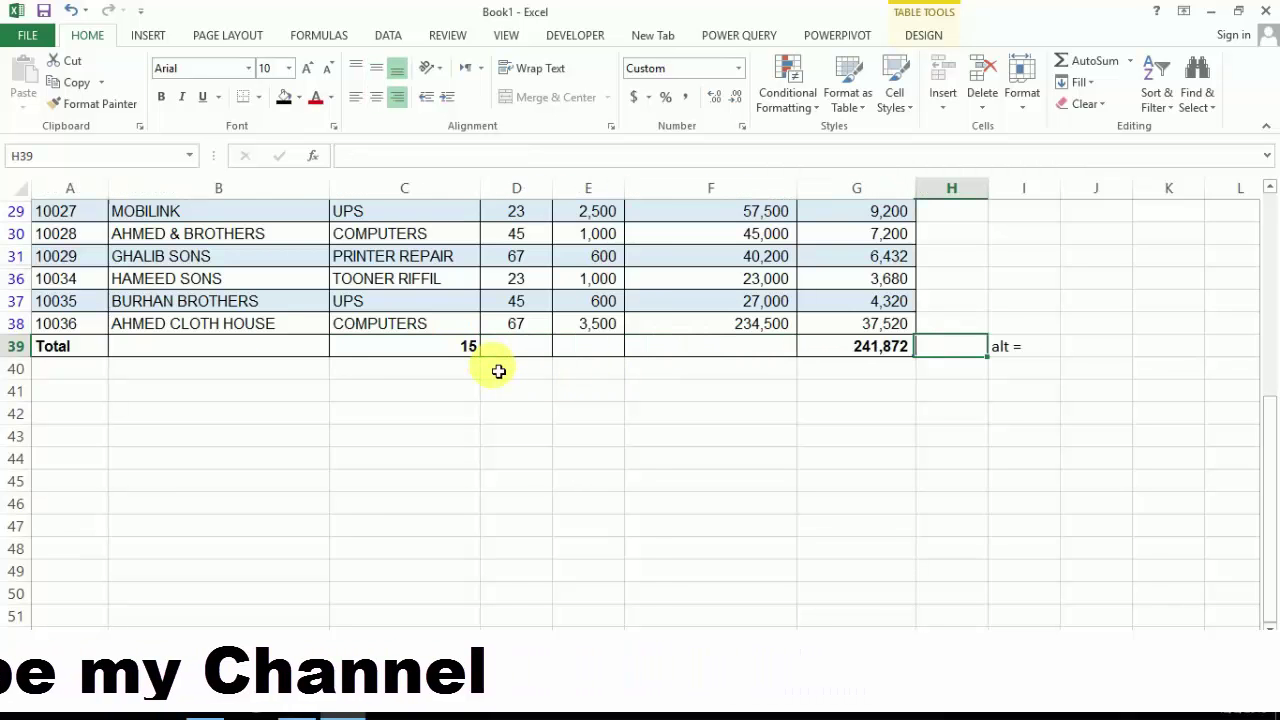
key("Left")
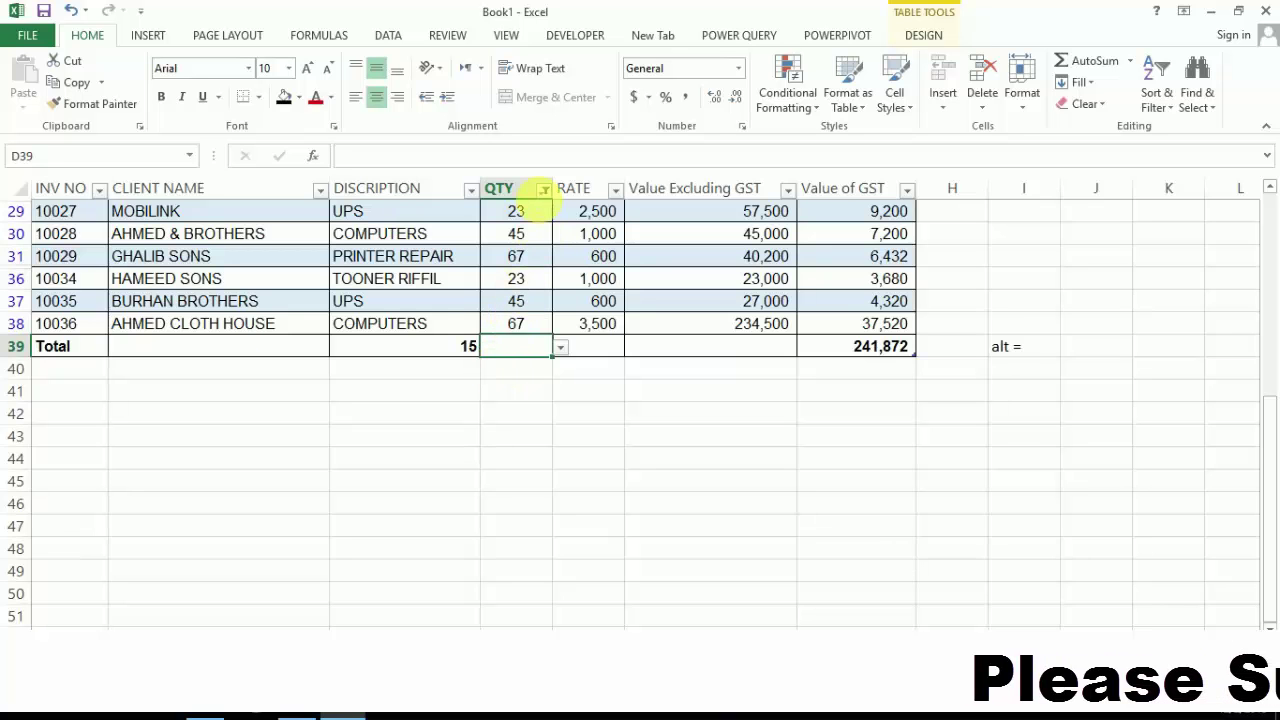
Reselect all QTY values to clear the filter and check the restored totals.
left_click(545, 191)
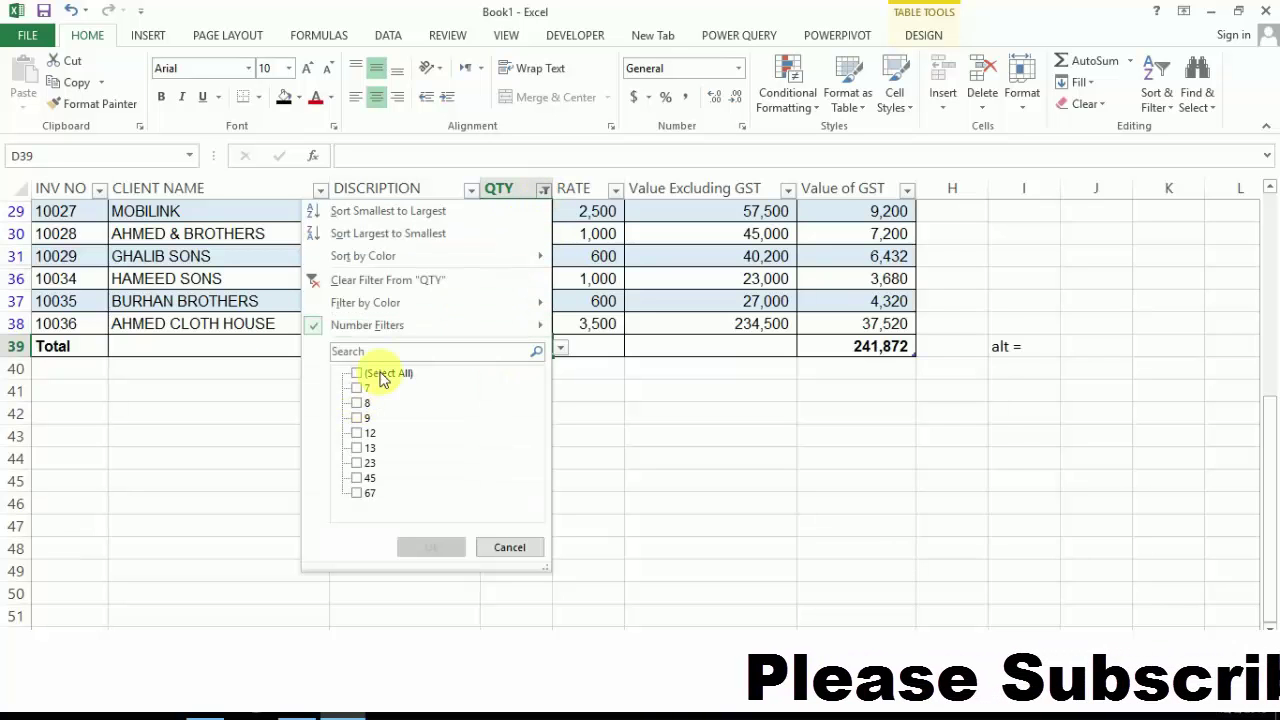
left_click(383, 376)
left_click(383, 374)
left_click(431, 547)
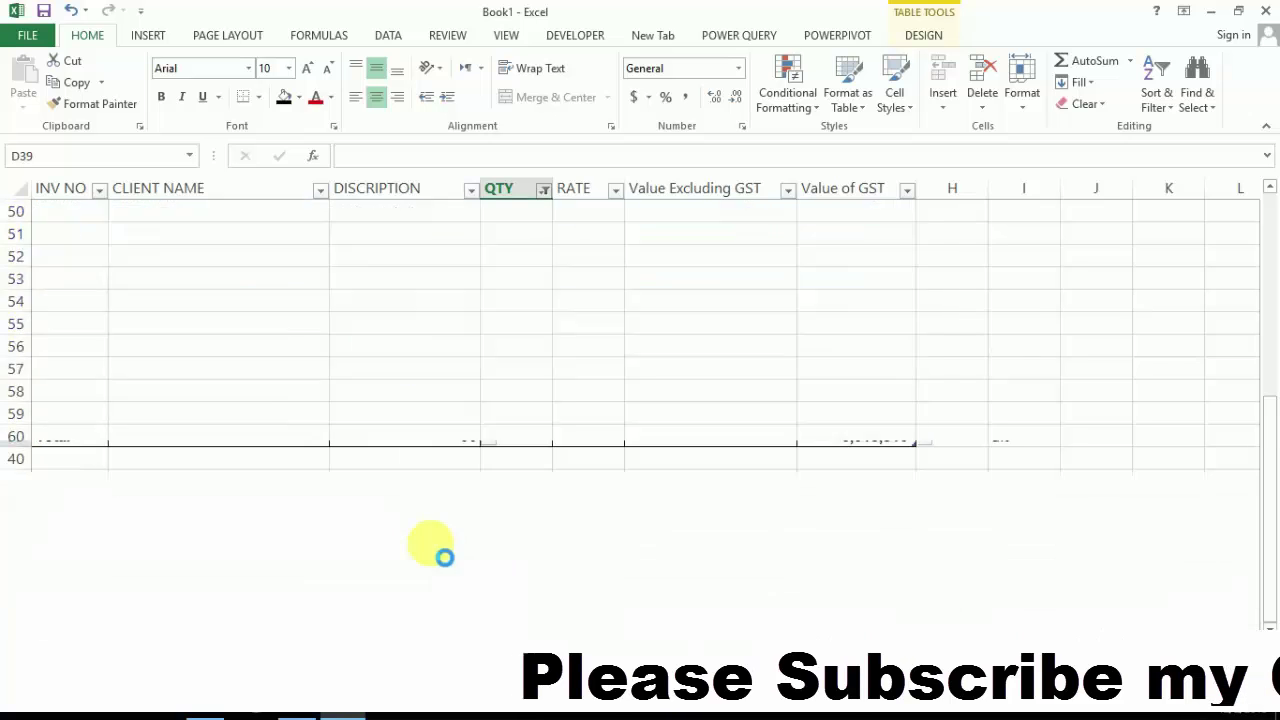
key("Left")
key("Right")
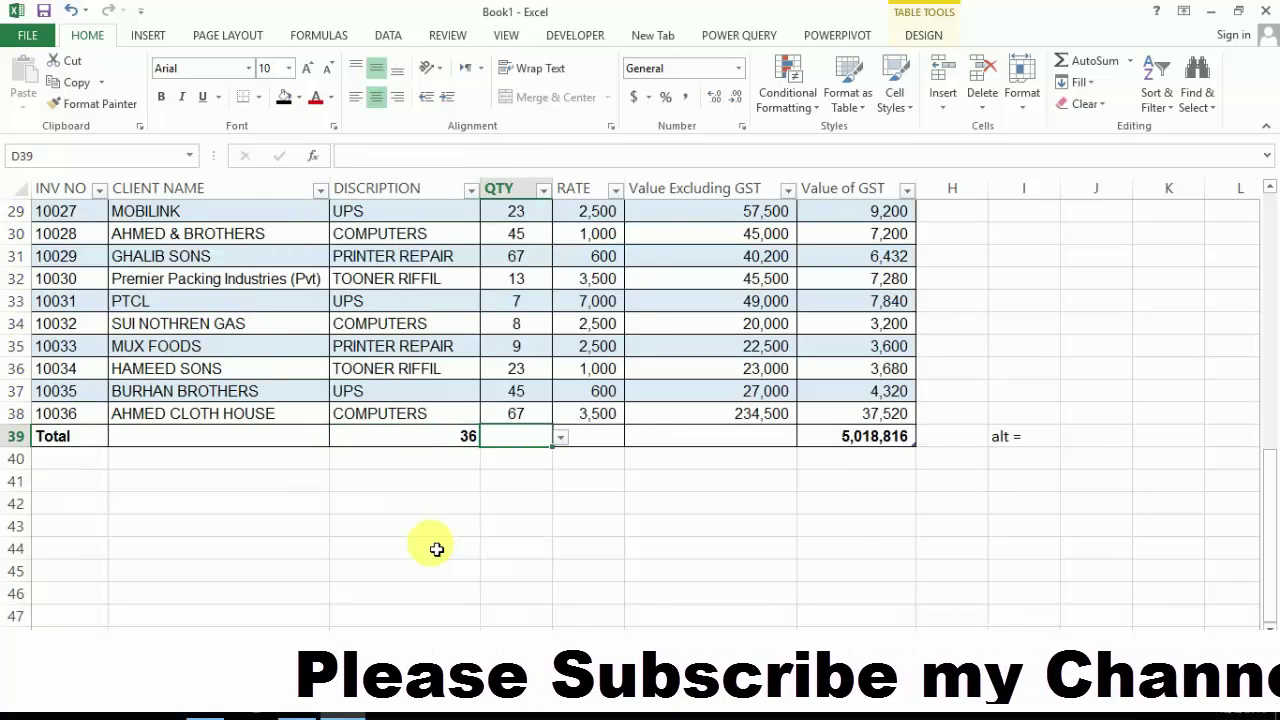
key("Right")
key("Right")
key("Right")
key("Left")
key("Left")
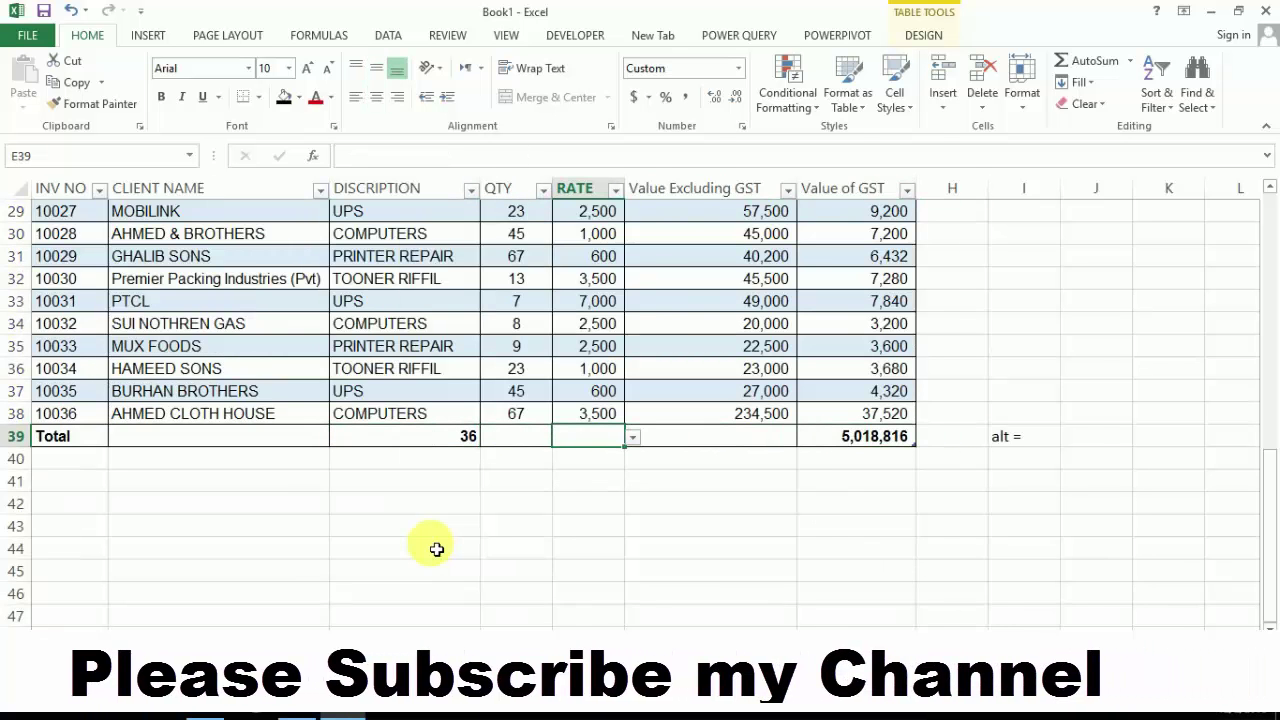
Move the active cell to the Value Excluding GST header in F2.
left_click(938, 36)
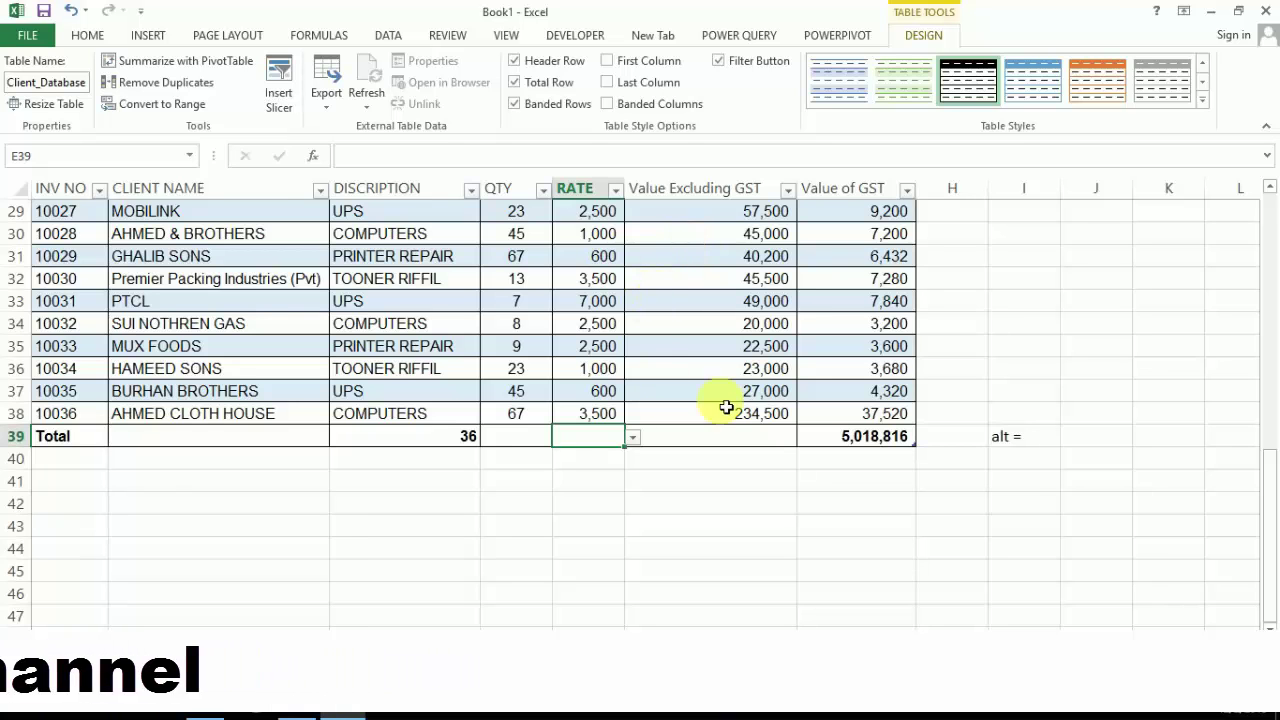
left_click(1000, 440)
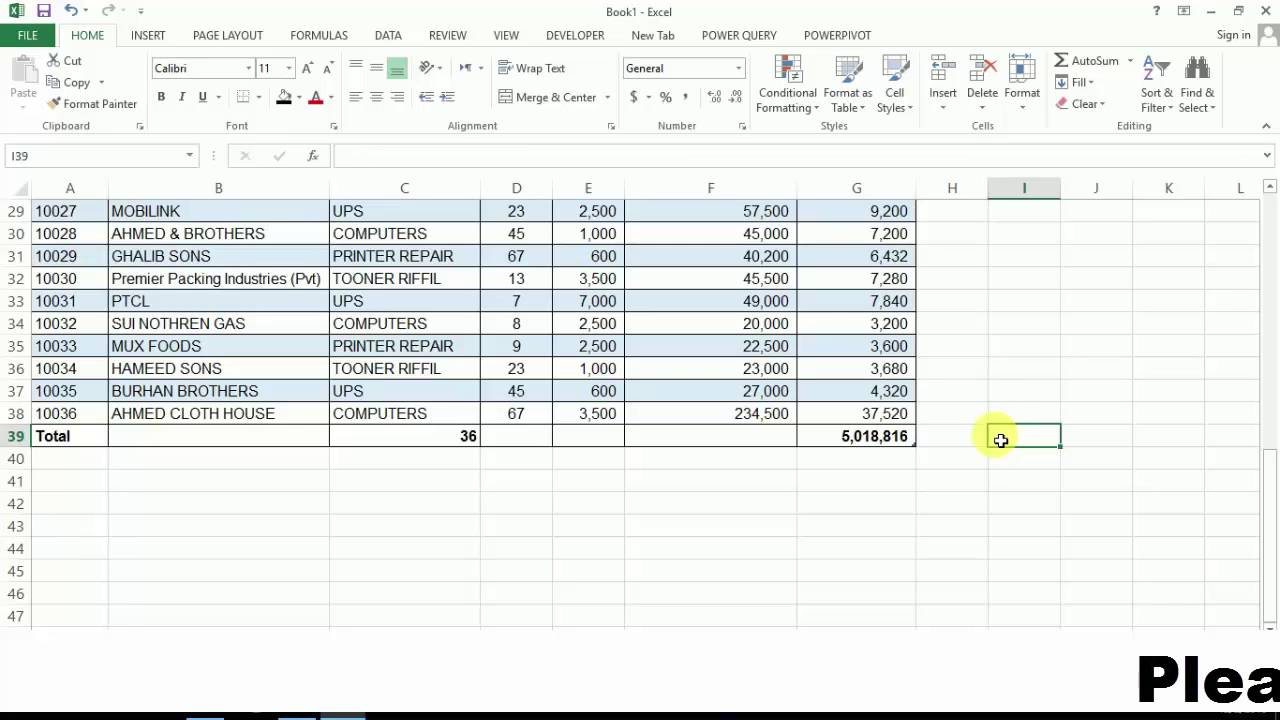
key("ctrl+Up")
key("Left")
key("Left")
key("Left")
key("Down")
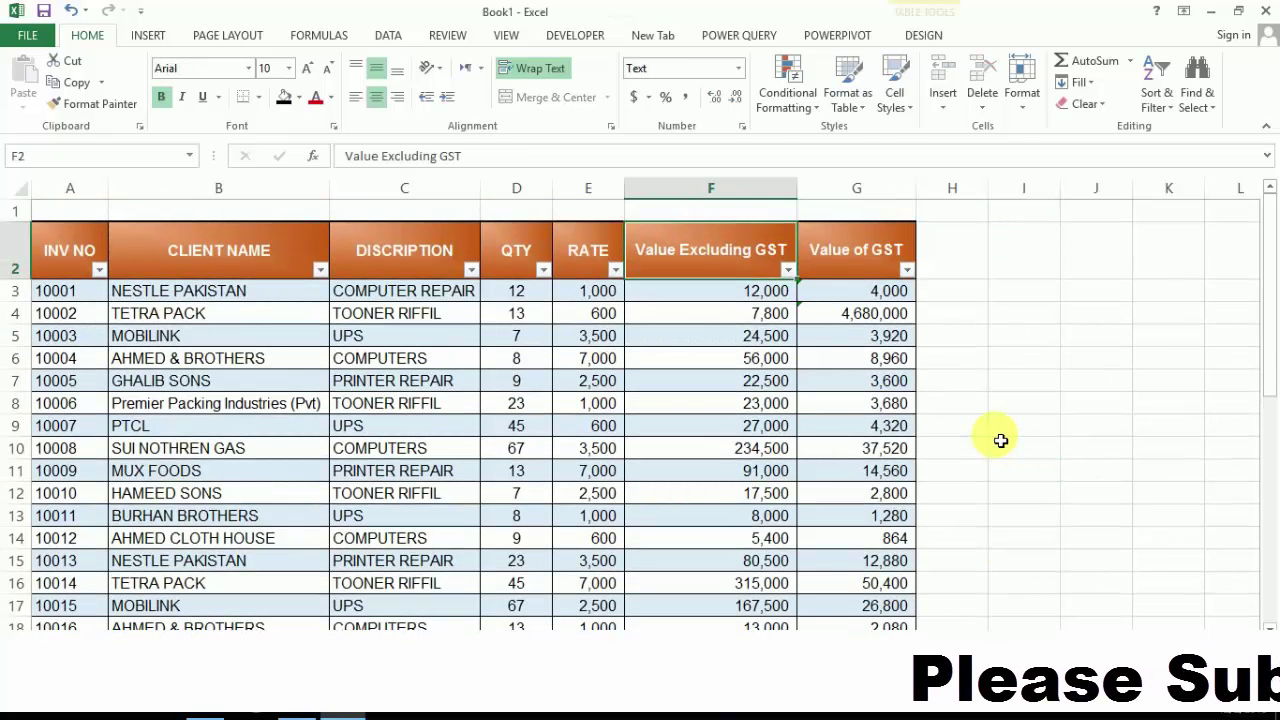
Insert slicers for the INV NO and CLIENT NAME columns of the table.
left_click(938, 35)
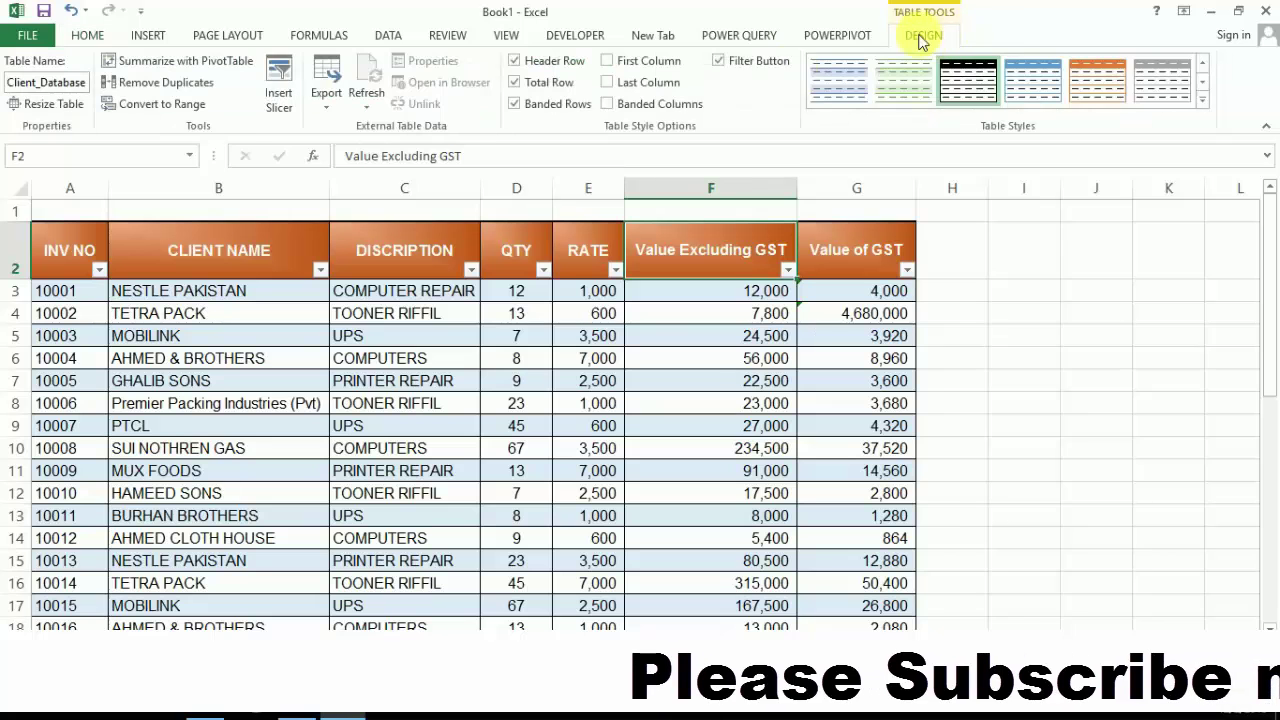
left_click(276, 105)
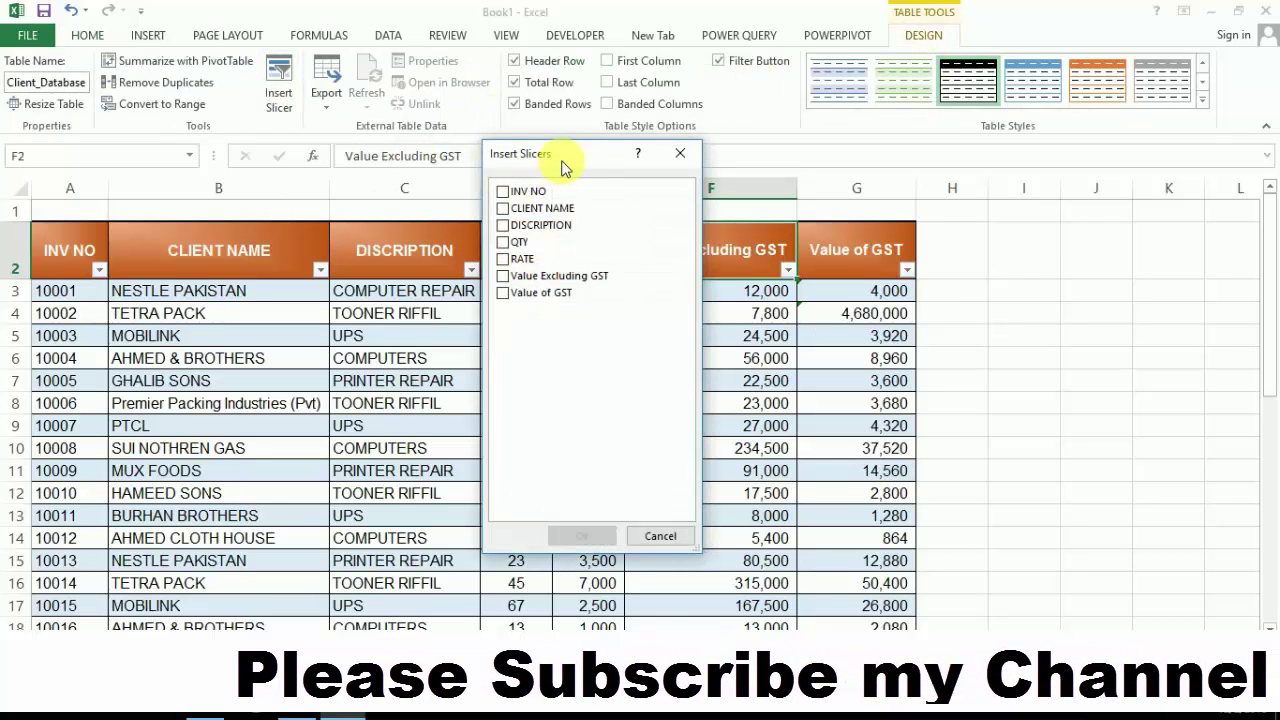
left_click_drag(563, 163, 746, 166)
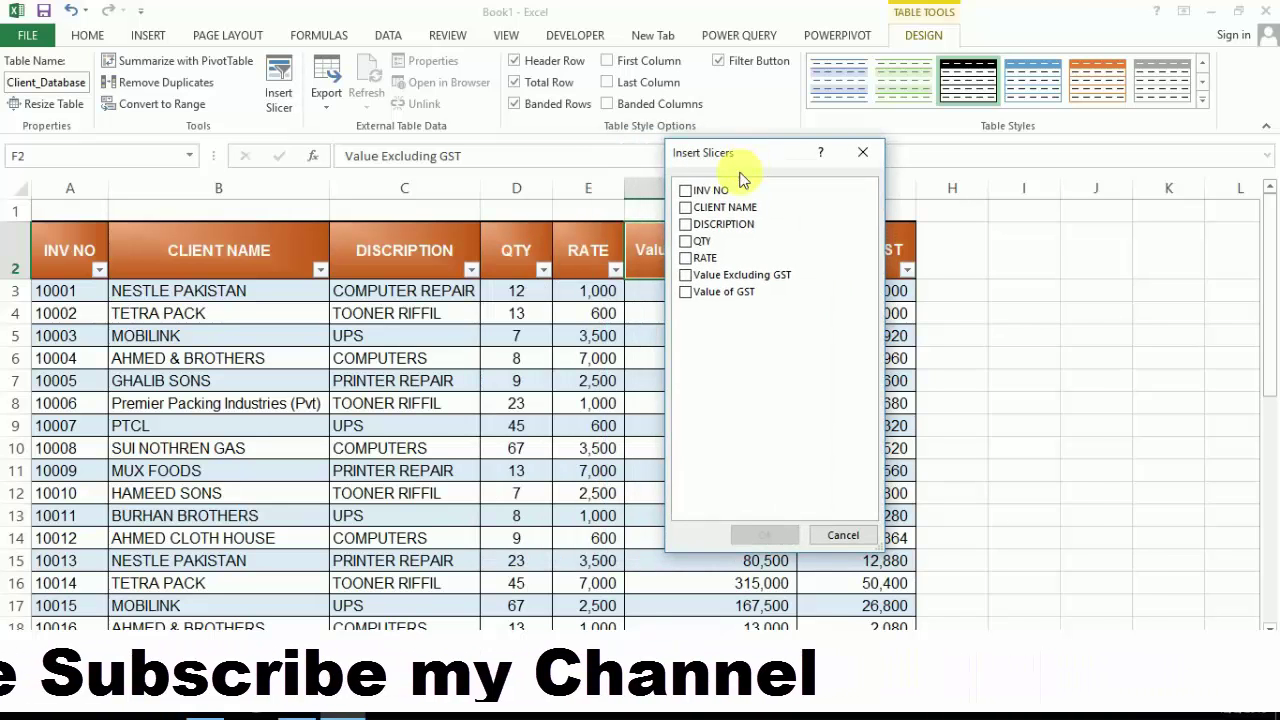
left_click(686, 209)
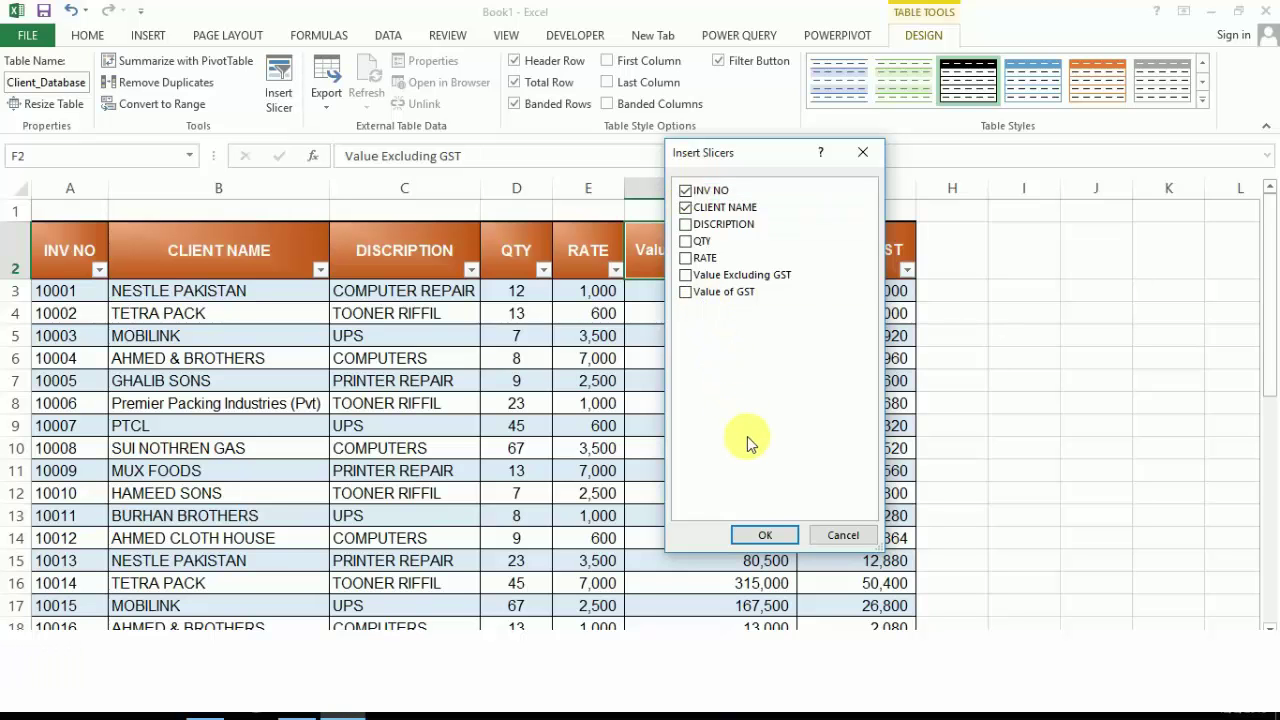
left_click(765, 537)
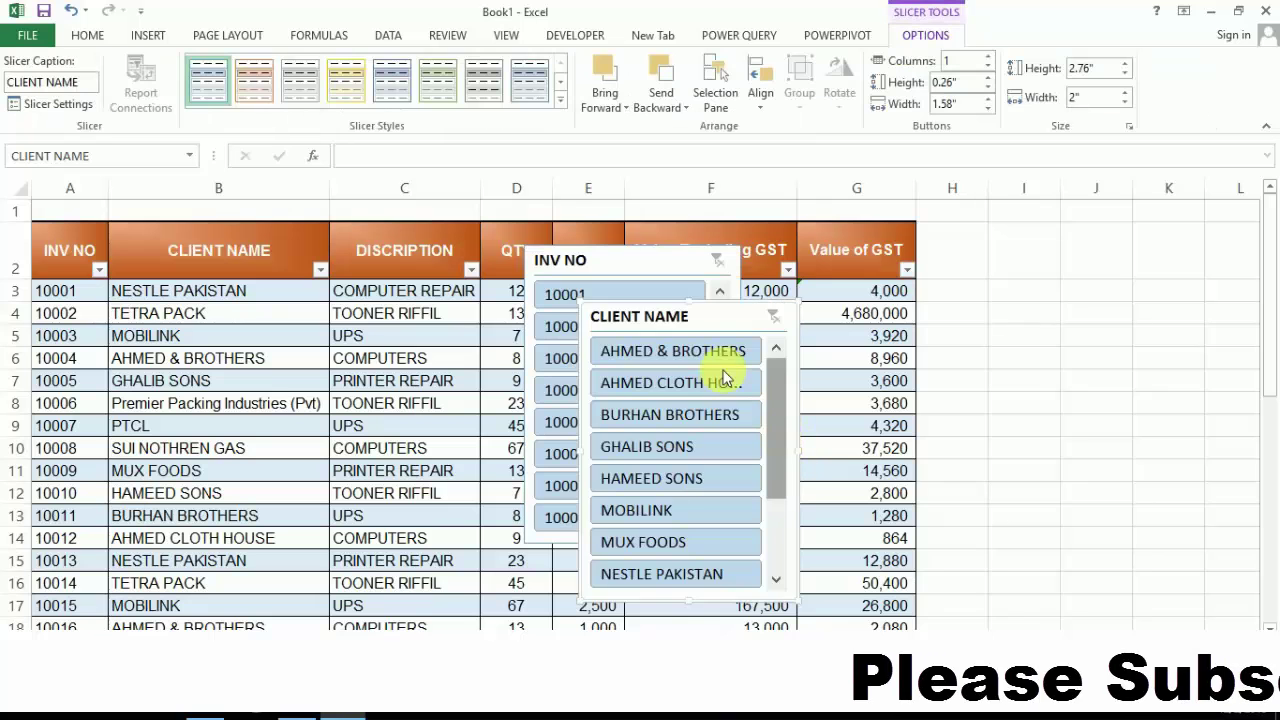
Place the CLIENT NAME and INV NO slicers right of the table and select AHMED & BROTHERS.
mouse_move(704, 316)
left_mouse_down()
mouse_move(1148, 214)
mouse_move(1151, 230)
left_mouse_up()
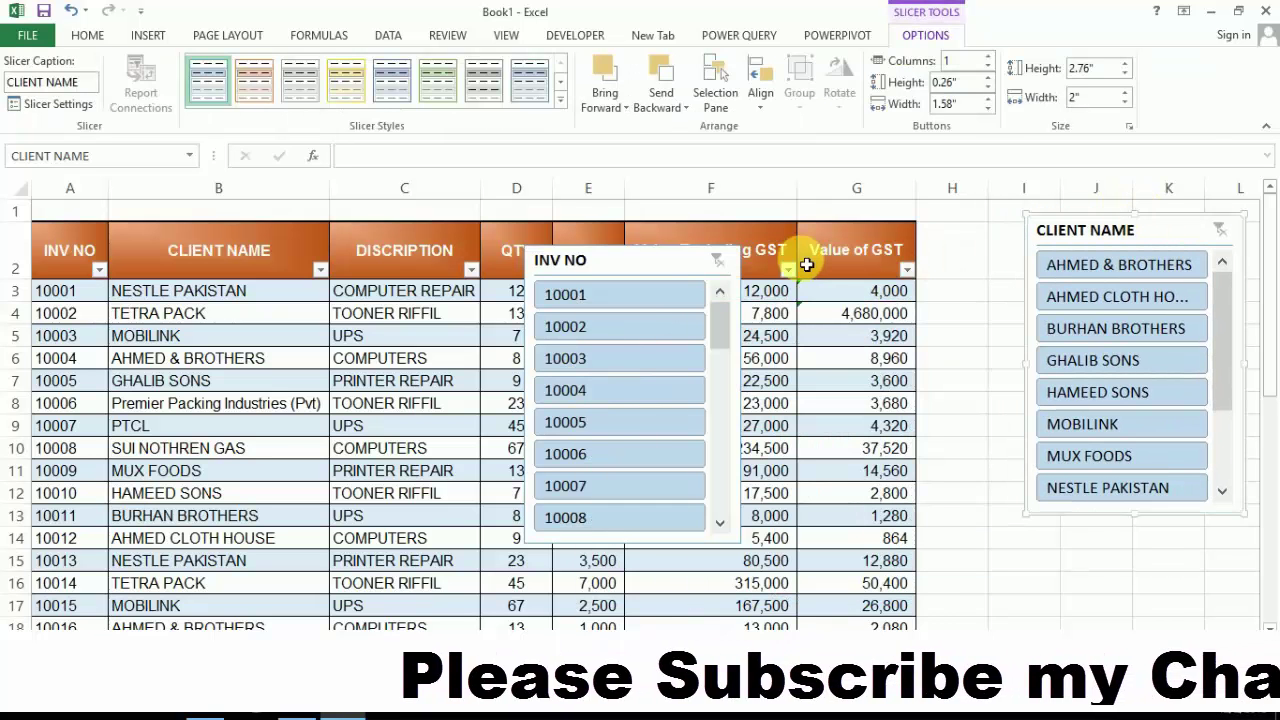
mouse_move(698, 274)
left_mouse_down()
mouse_move(959, 229)
mouse_move(978, 241)
left_mouse_up()
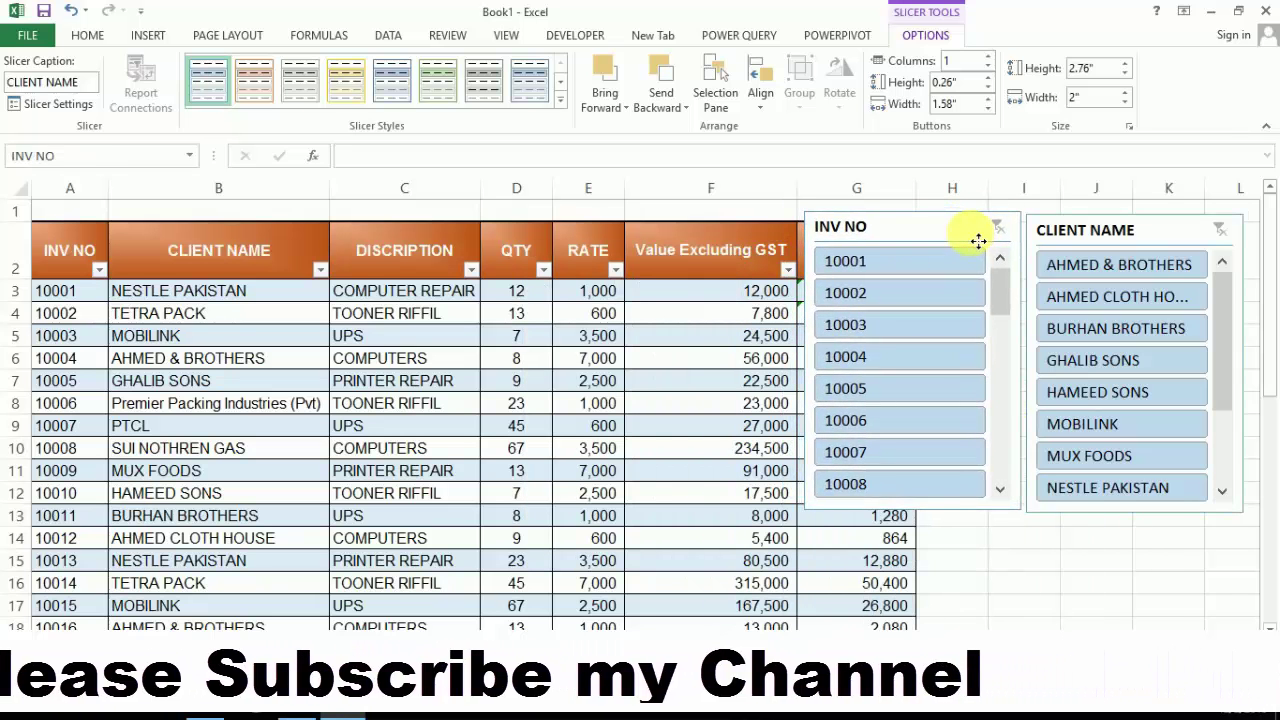
left_click_drag(978, 241, 982, 242)
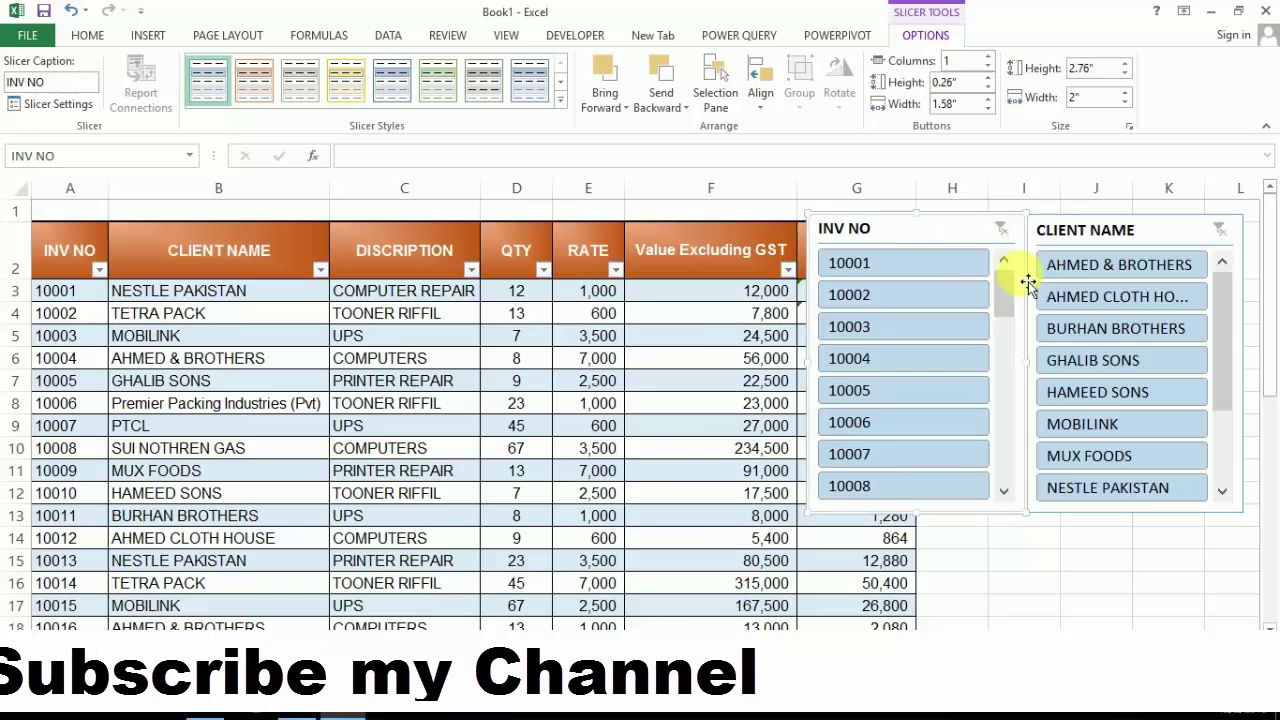
left_click(1055, 266)
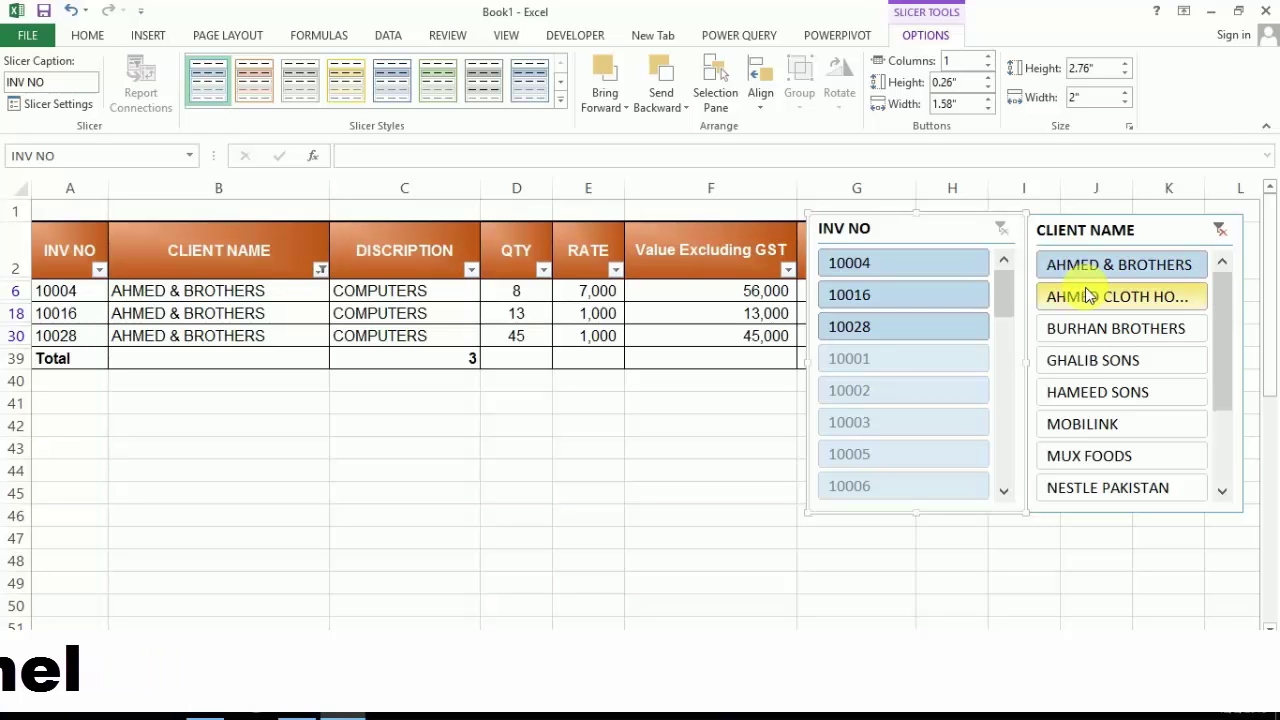
Filter by GHALIB SONS, HAMEED SONS and invoice 10003, clearing both slicer filters afterwards.
left_click(1085, 330)
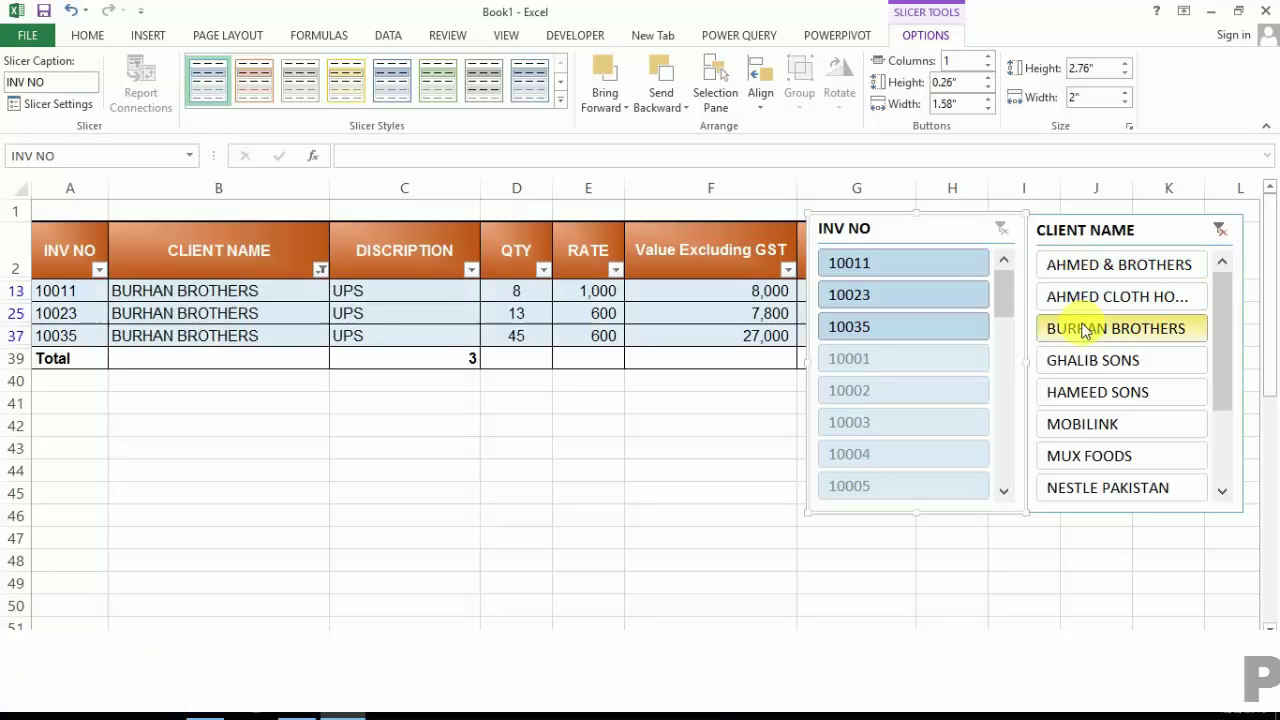
left_click(1080, 392)
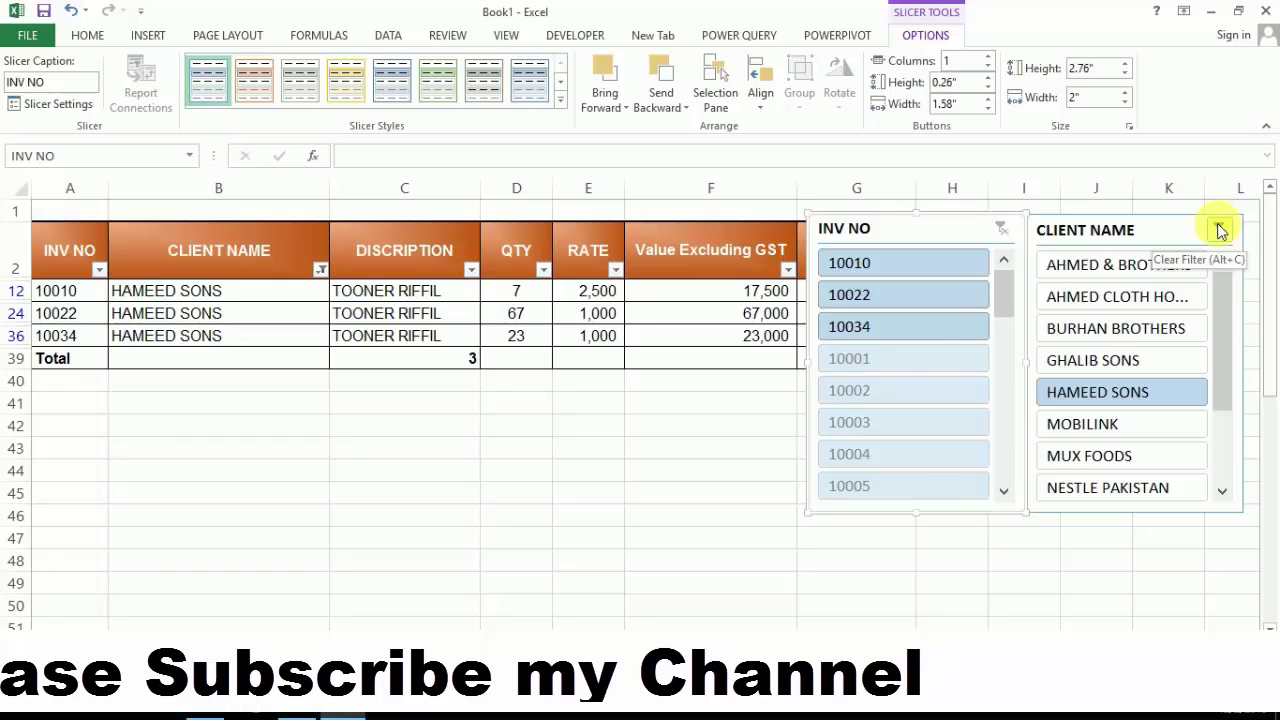
left_click(1219, 230)
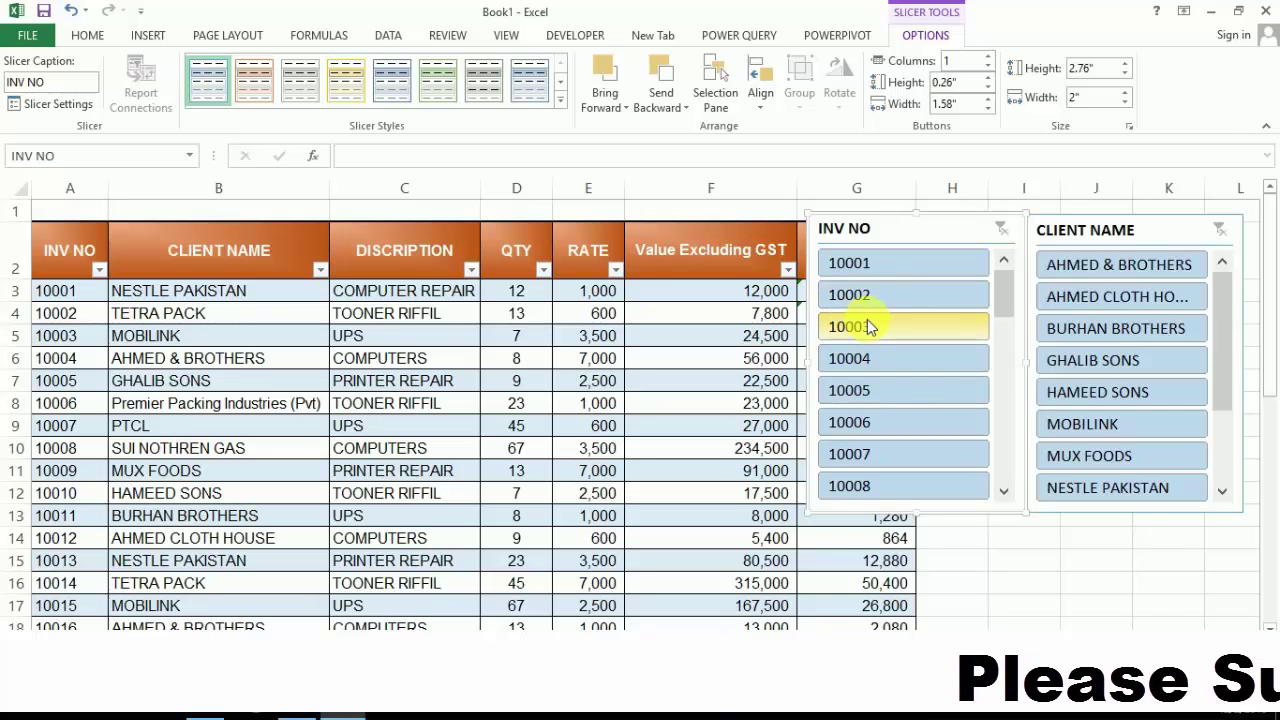
left_click(869, 328)
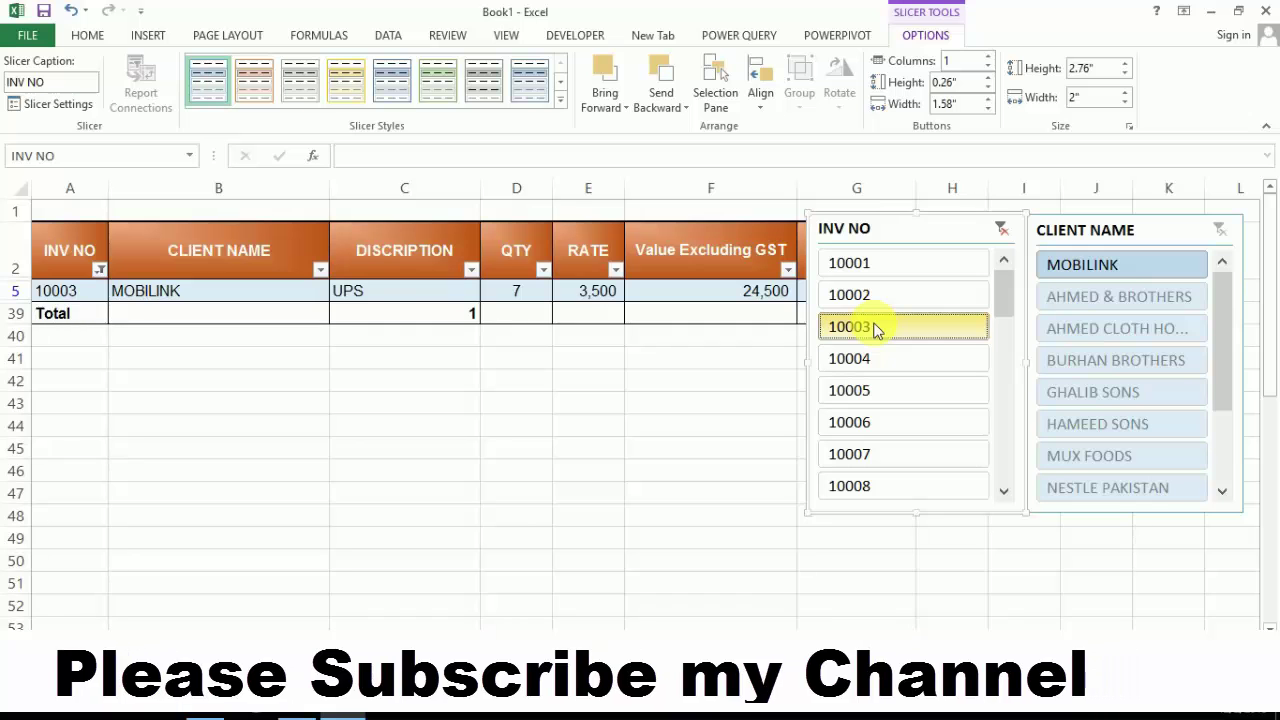
left_click(1000, 240)
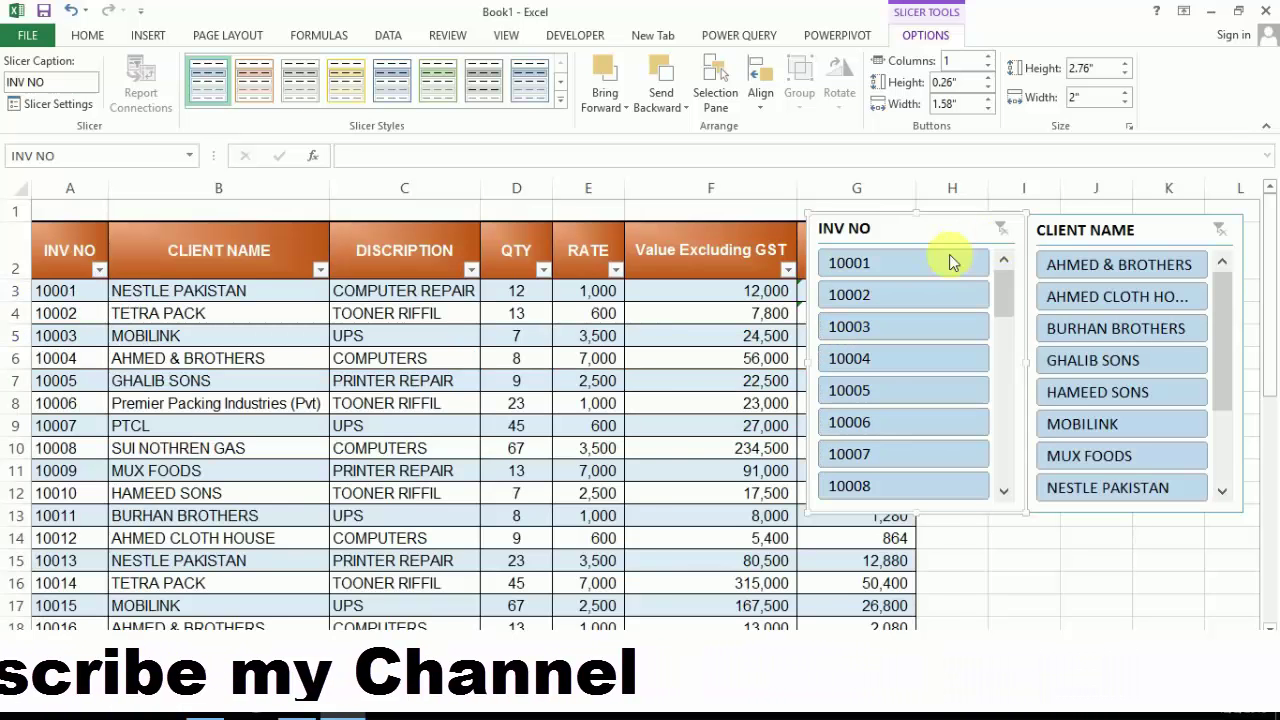
Delete the INV NO and CLIENT NAME slicers.
left_click_drag(960, 240, 854, 240)
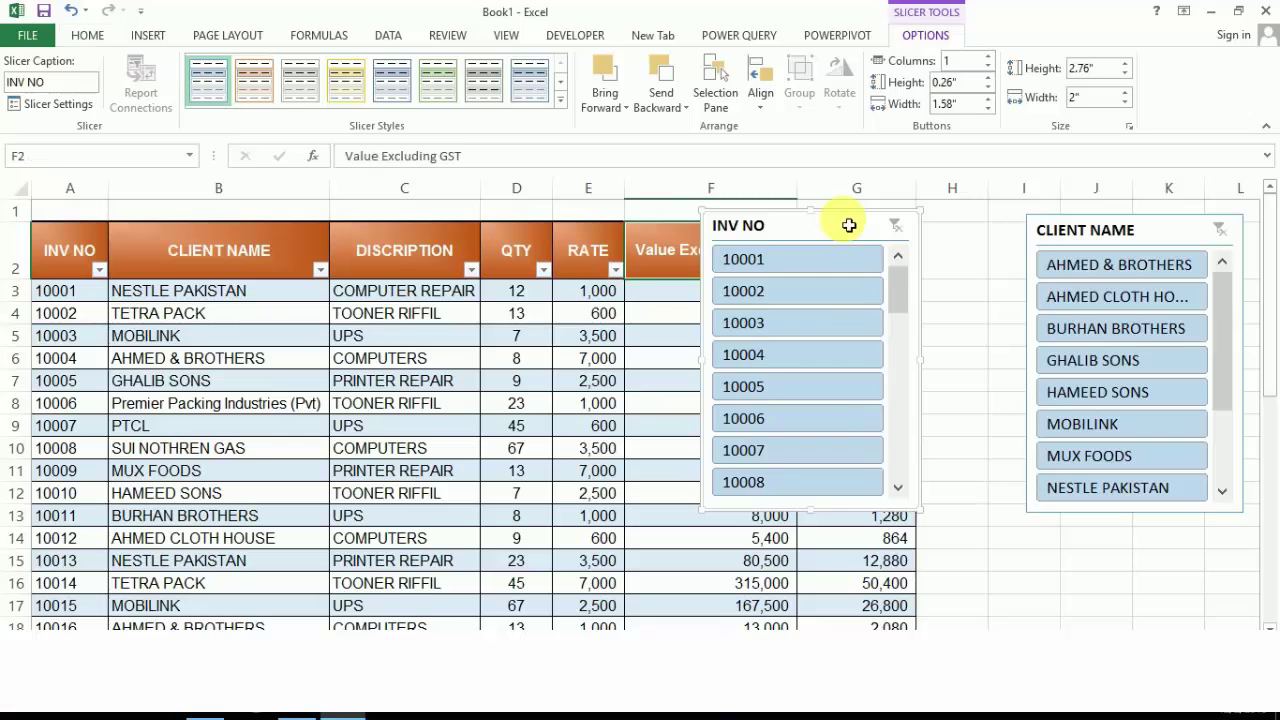
key("Delete")
left_click(1050, 245)
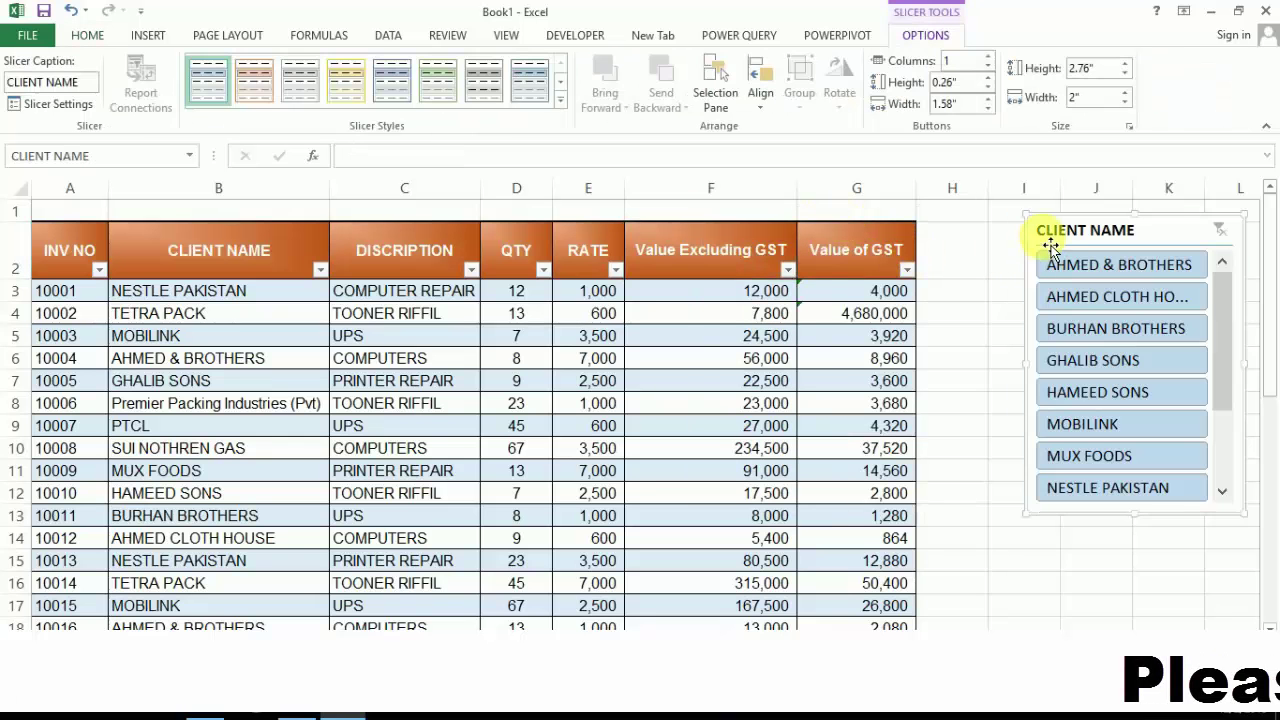
key("Delete")
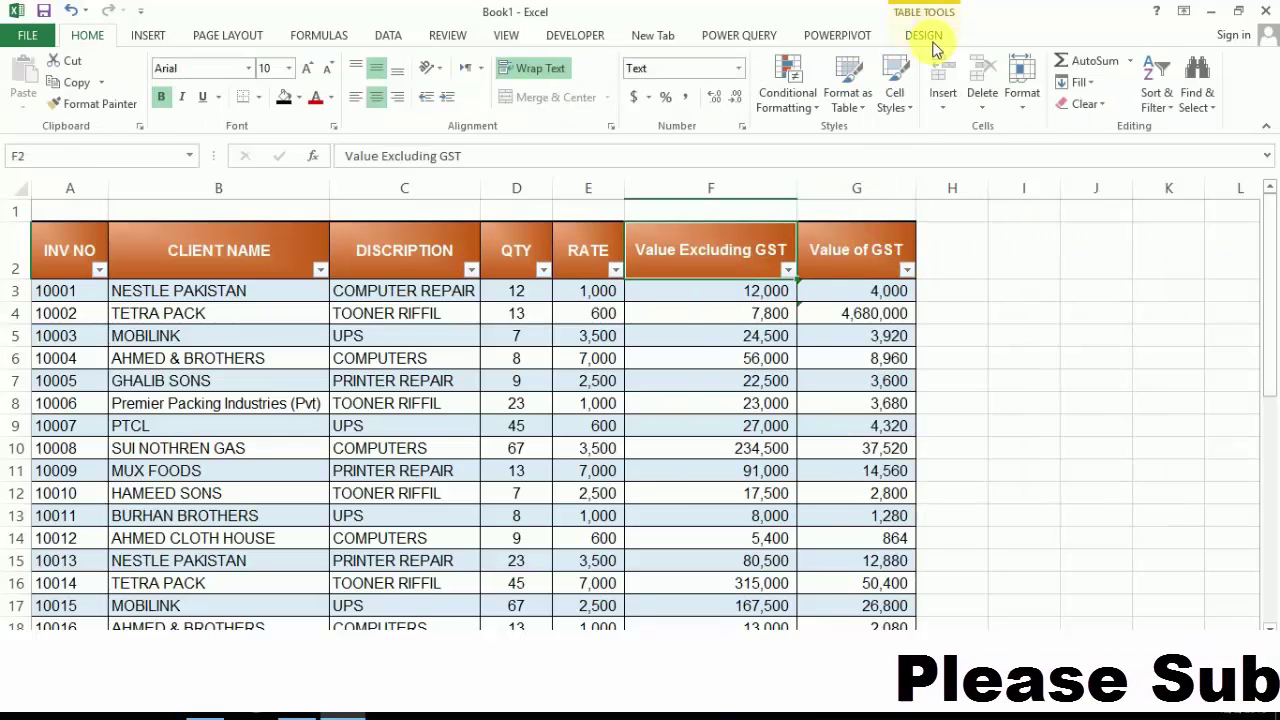
Open Remove Duplicates for the Client_Database table from inside the table.
left_click(925, 35)
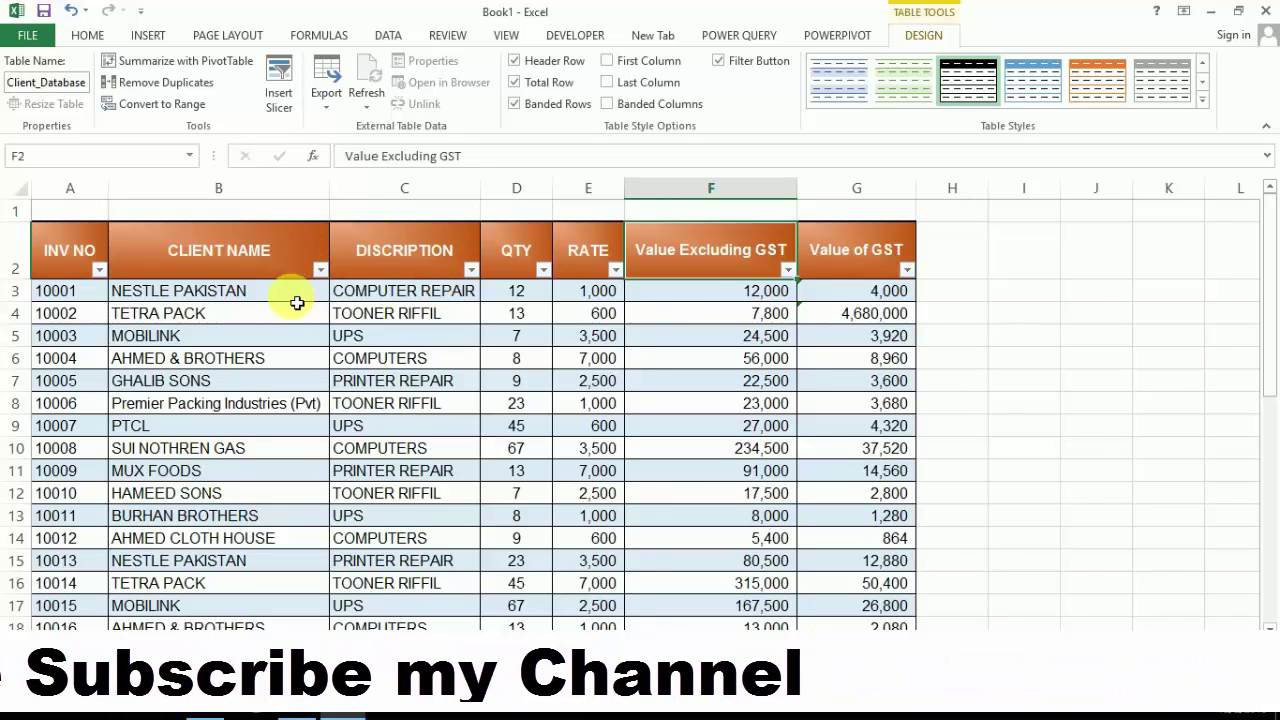
left_click(282, 301)
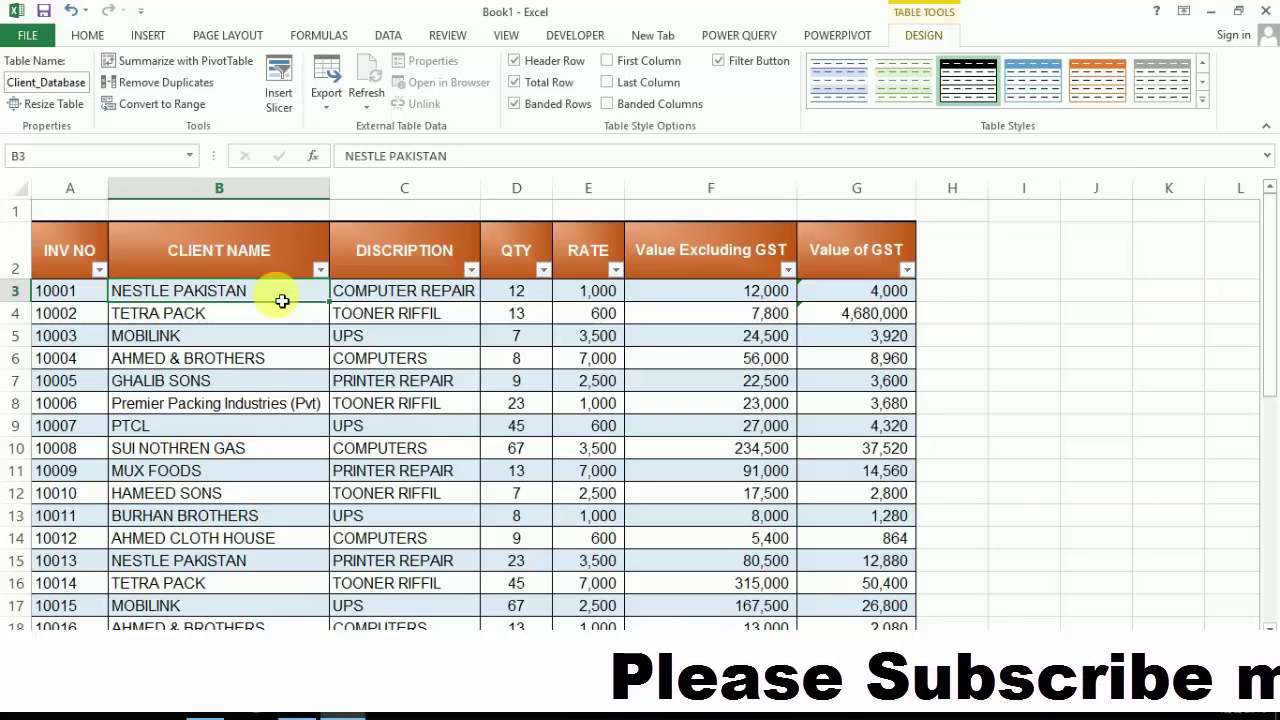
left_click(200, 84)
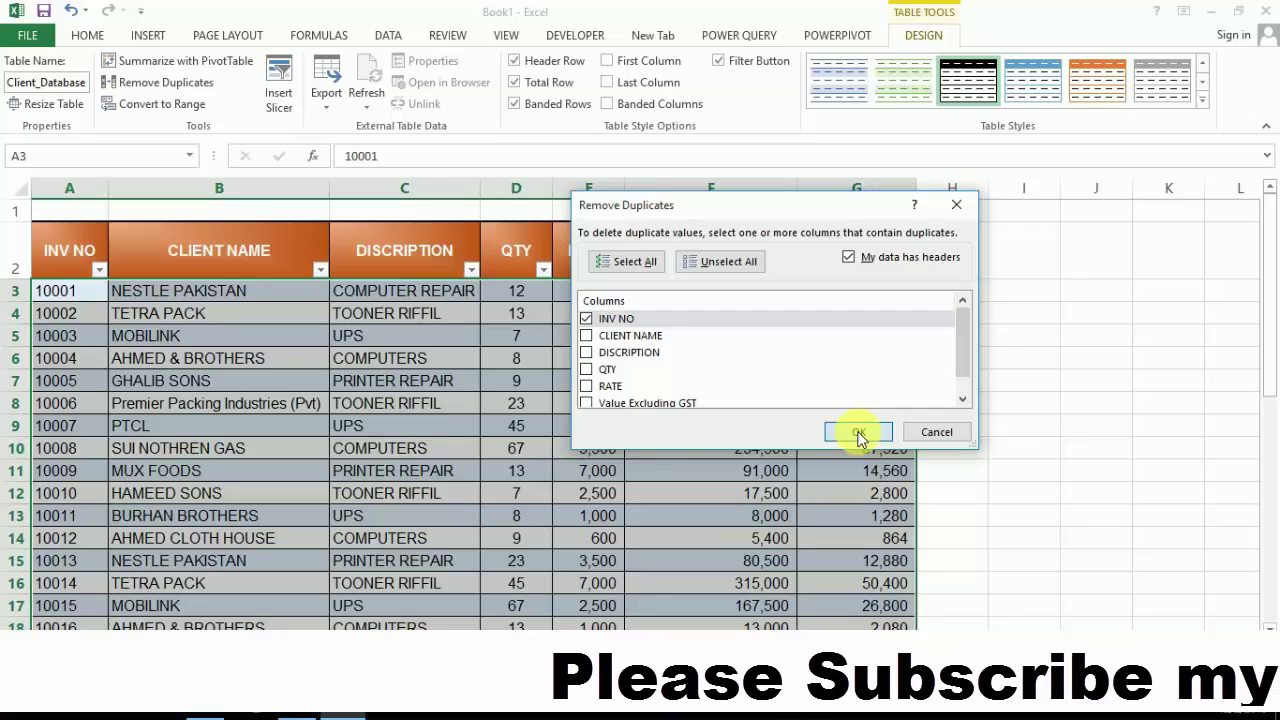
Run Remove Duplicates on INV NO and dismiss the no-duplicates message.
left_click(858, 435)
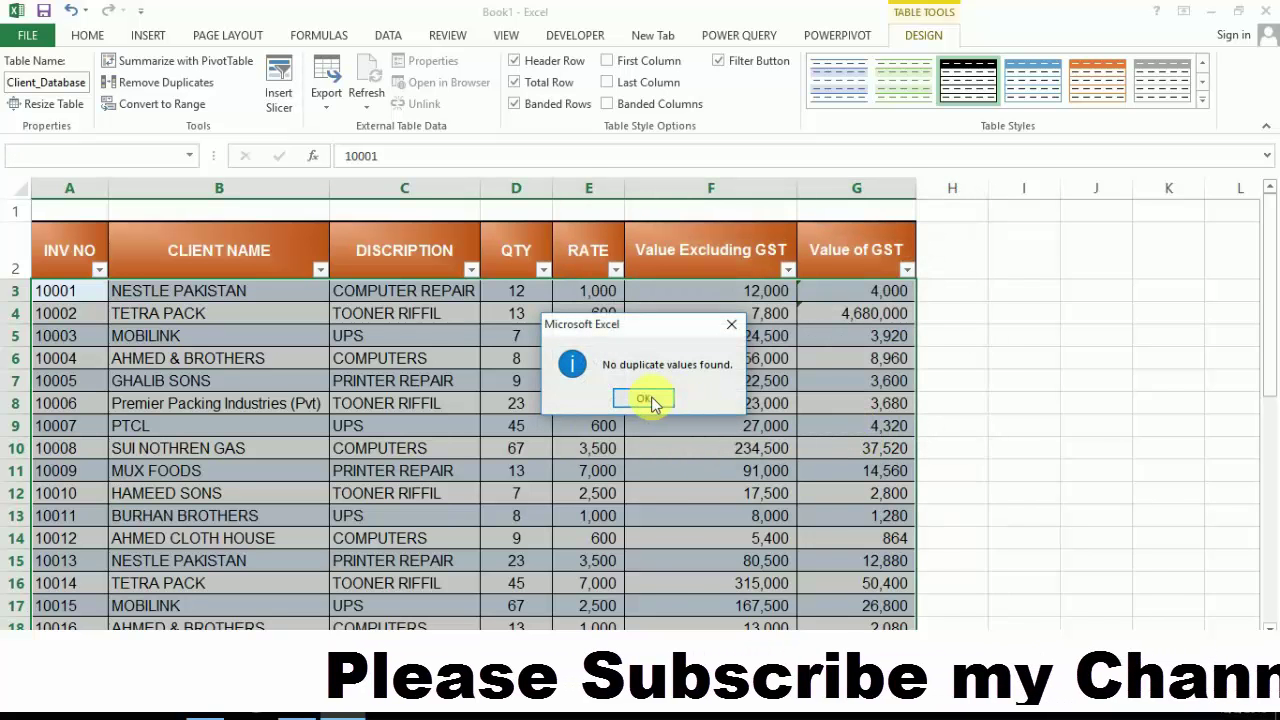
left_click(650, 400)
left_click(295, 290)
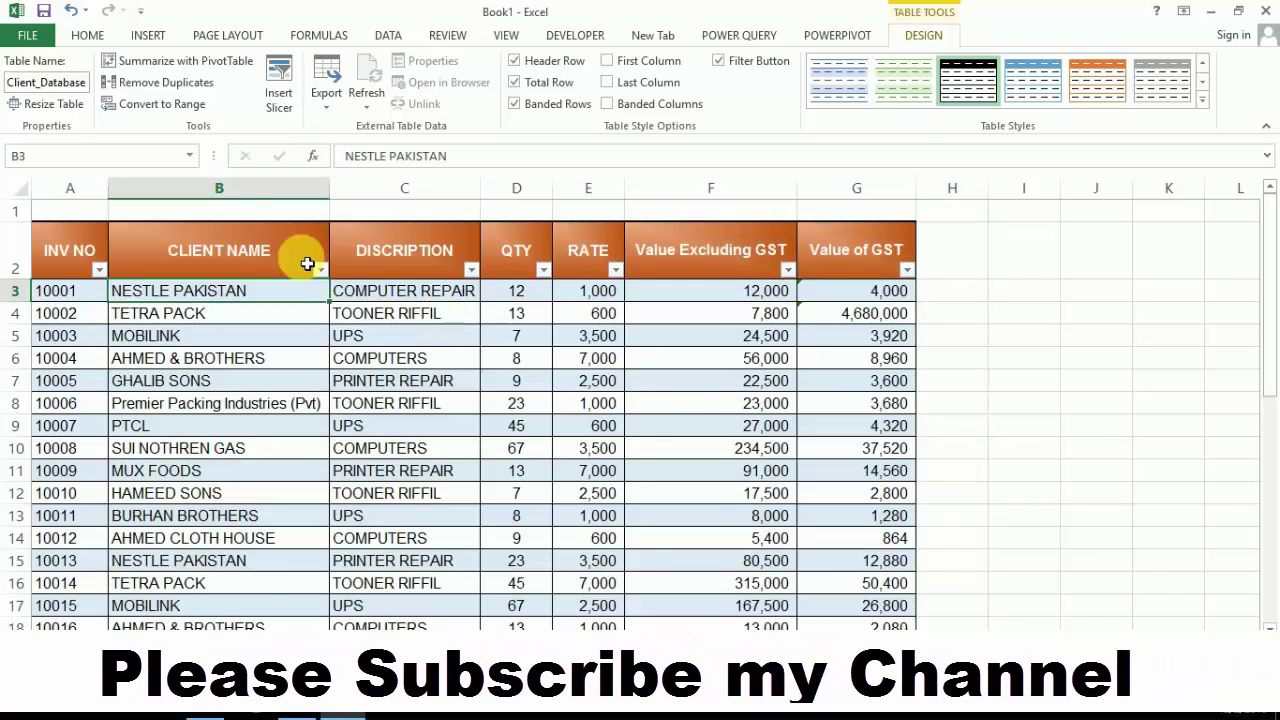
Remove duplicates on CLIENT NAME only, deleting 24 rows.
left_click(165, 82)
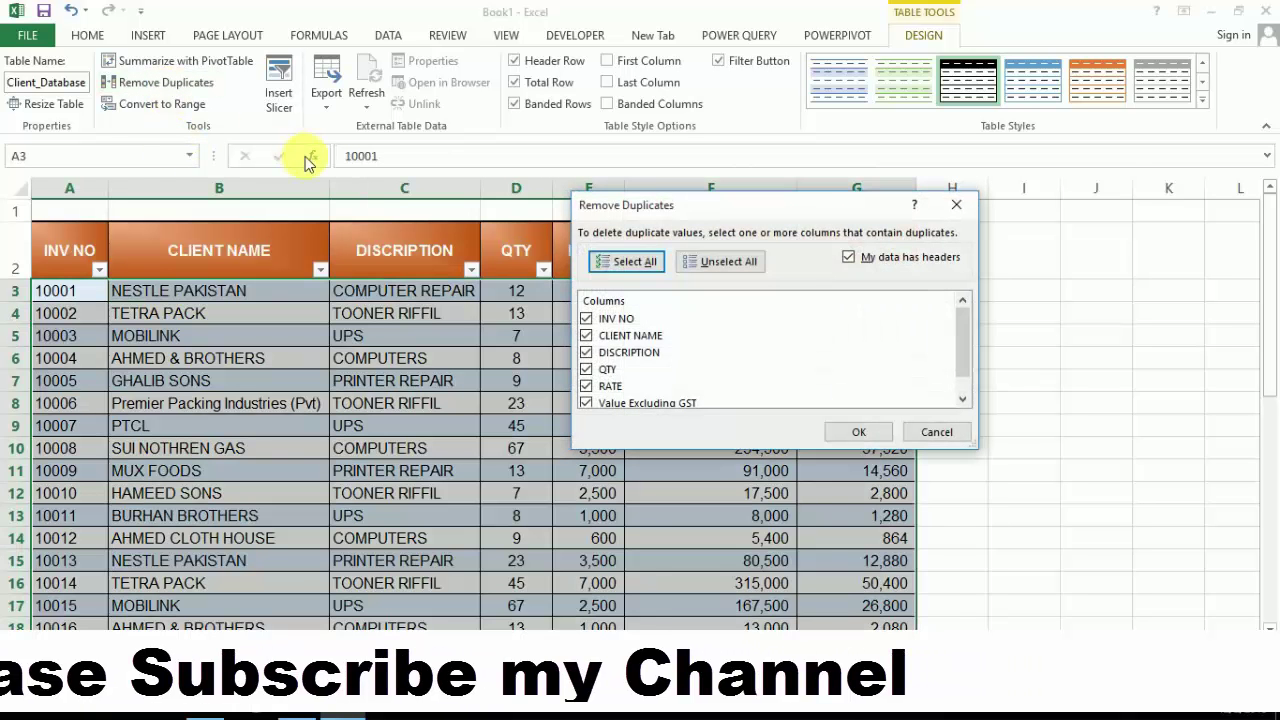
left_click(720, 261)
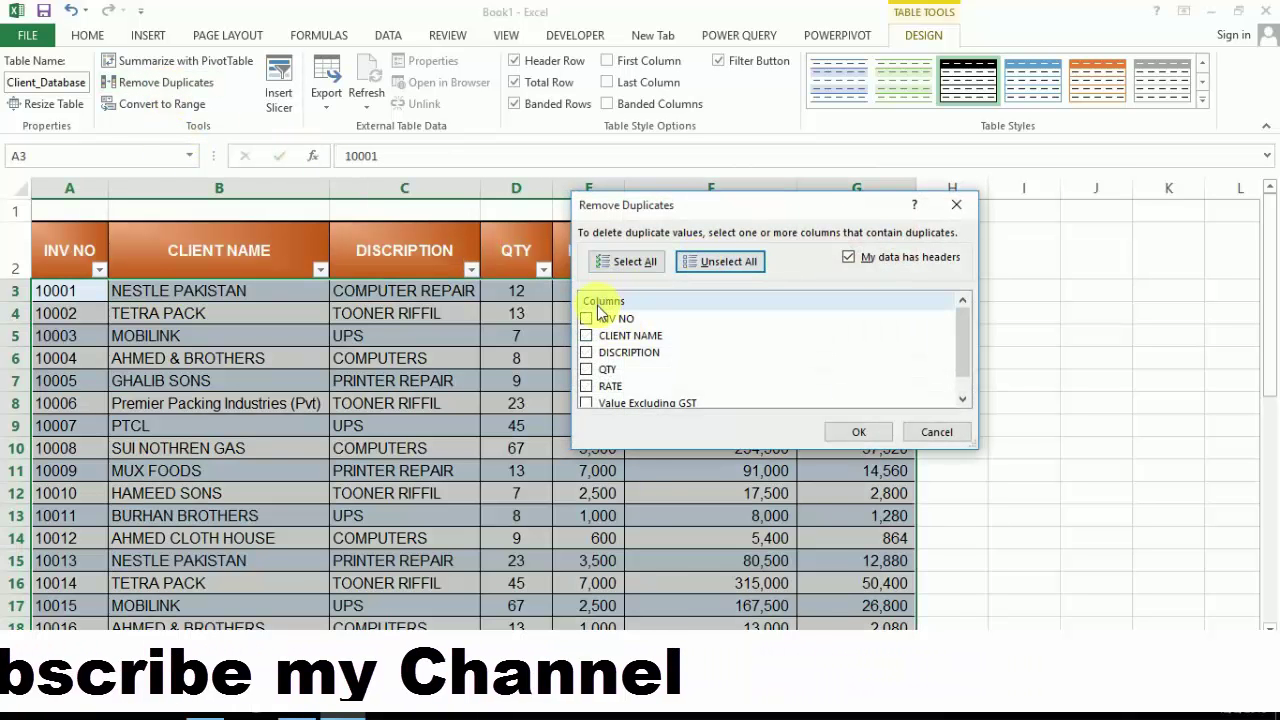
left_click(586, 335)
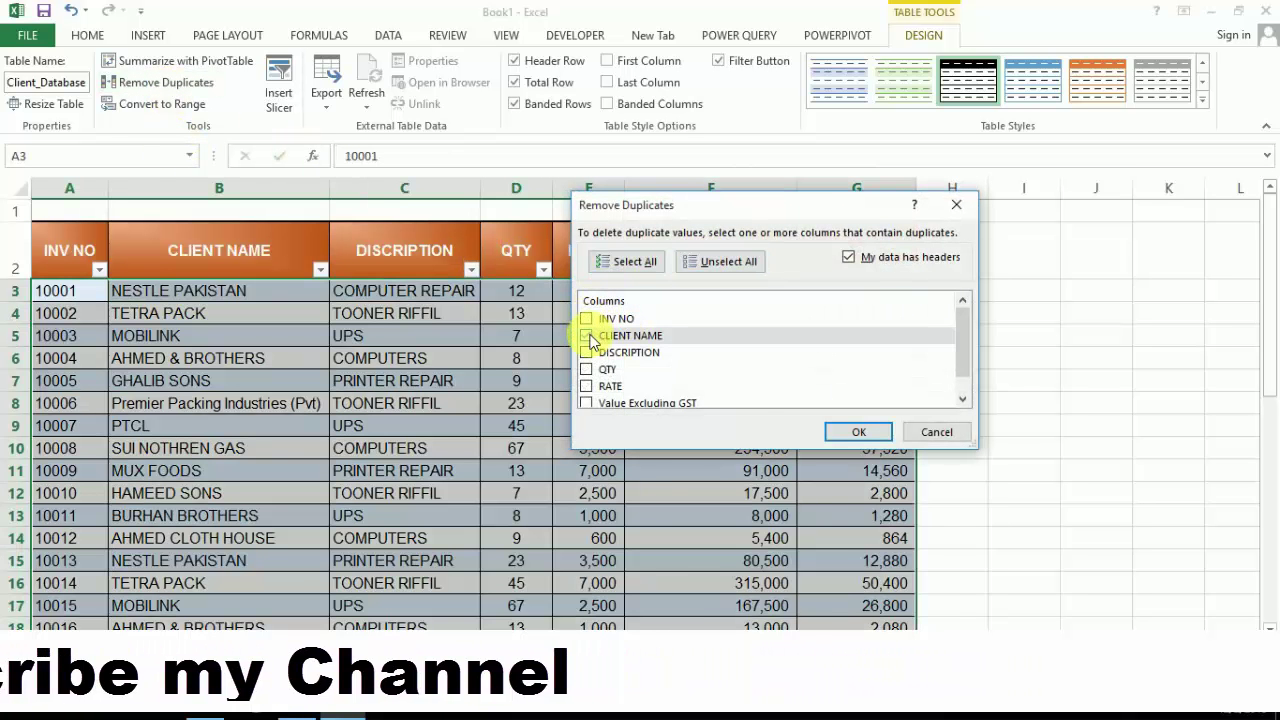
left_click(862, 433)
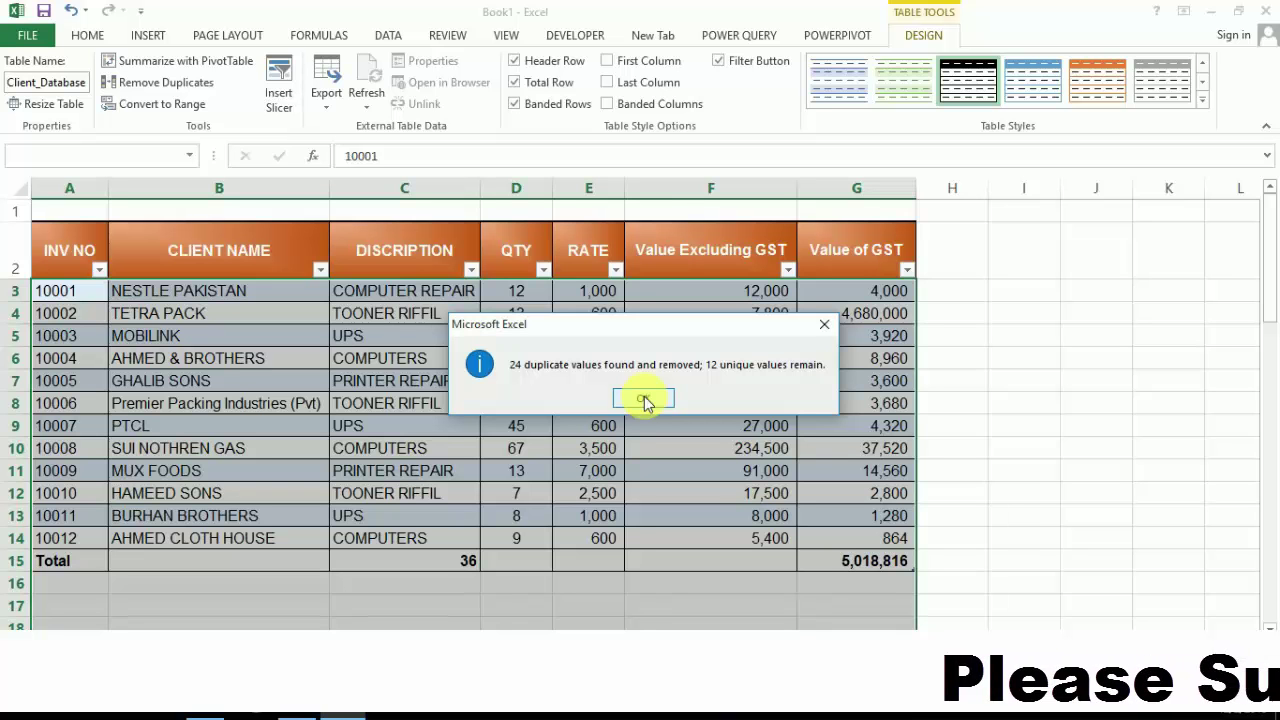
left_click(643, 399)
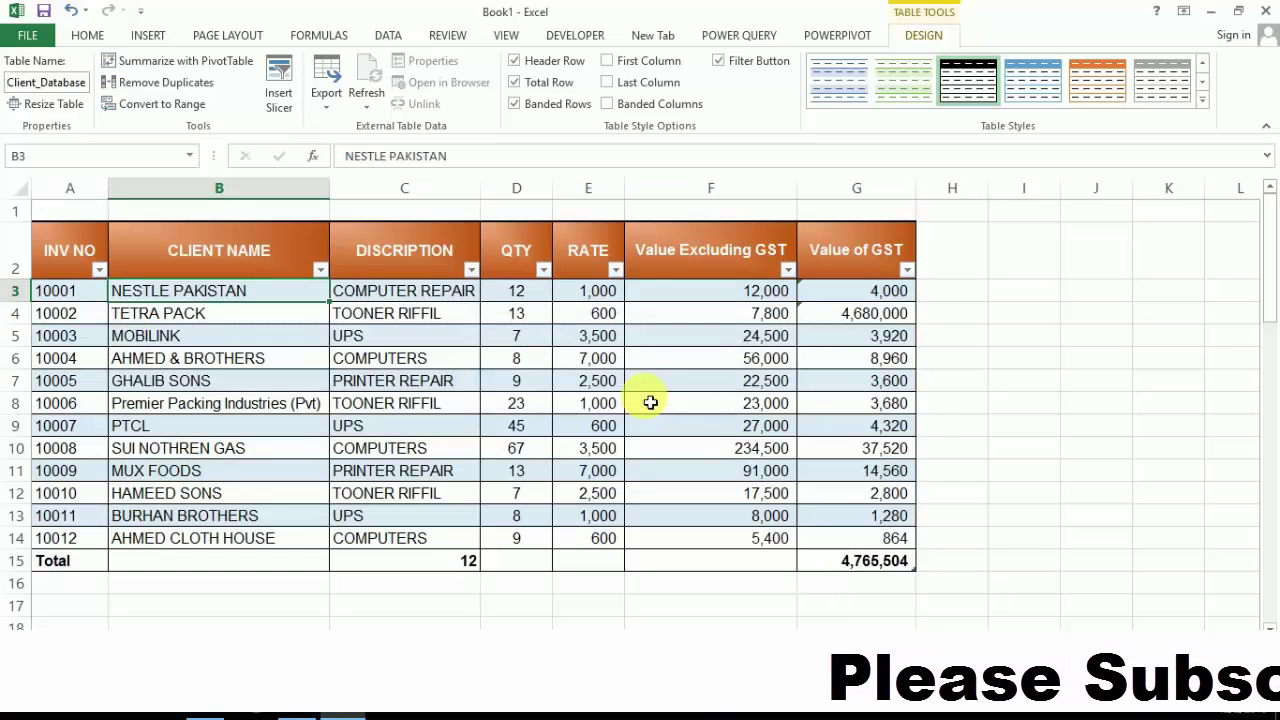
Undo the duplicate removal so all original invoice rows return.
left_click(614, 451)
key("Left")
key("Left")
key("Left")
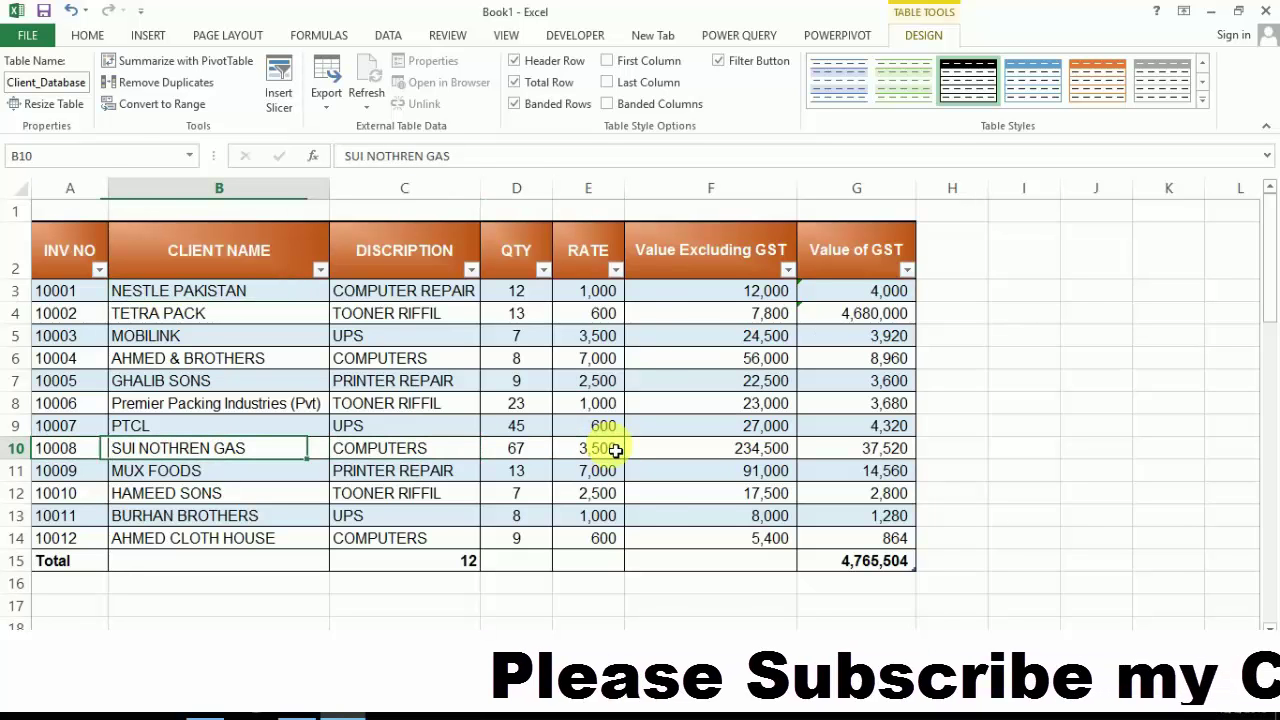
key("ctrl+z")
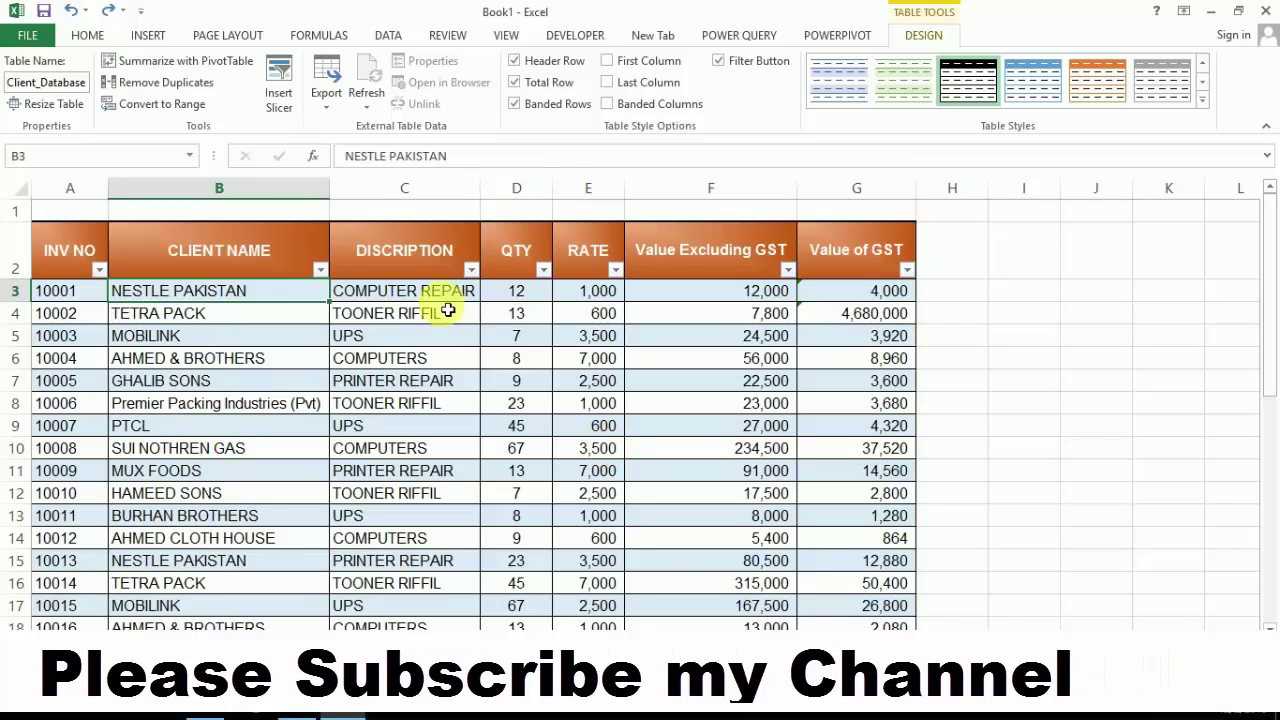
left_click(288, 343)
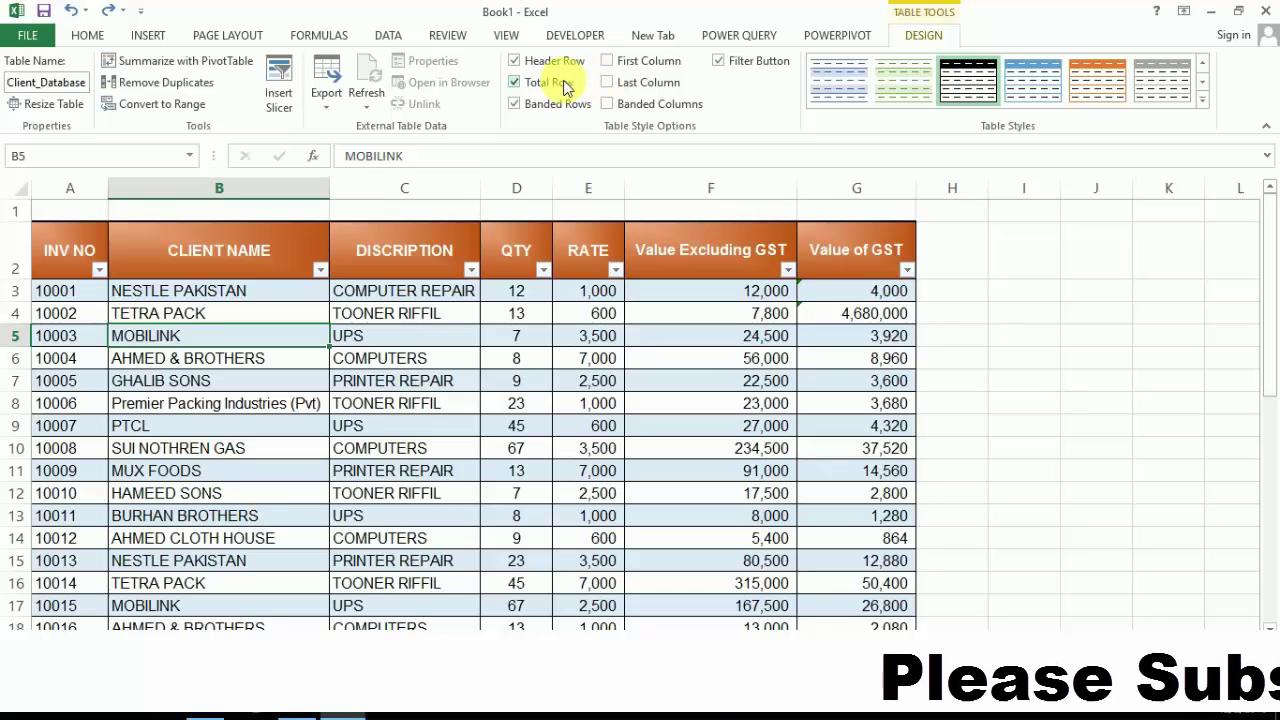
Turn the Total Row on, leave First and Last Column emphasis off, and enable Banded Columns.
left_click(515, 83)
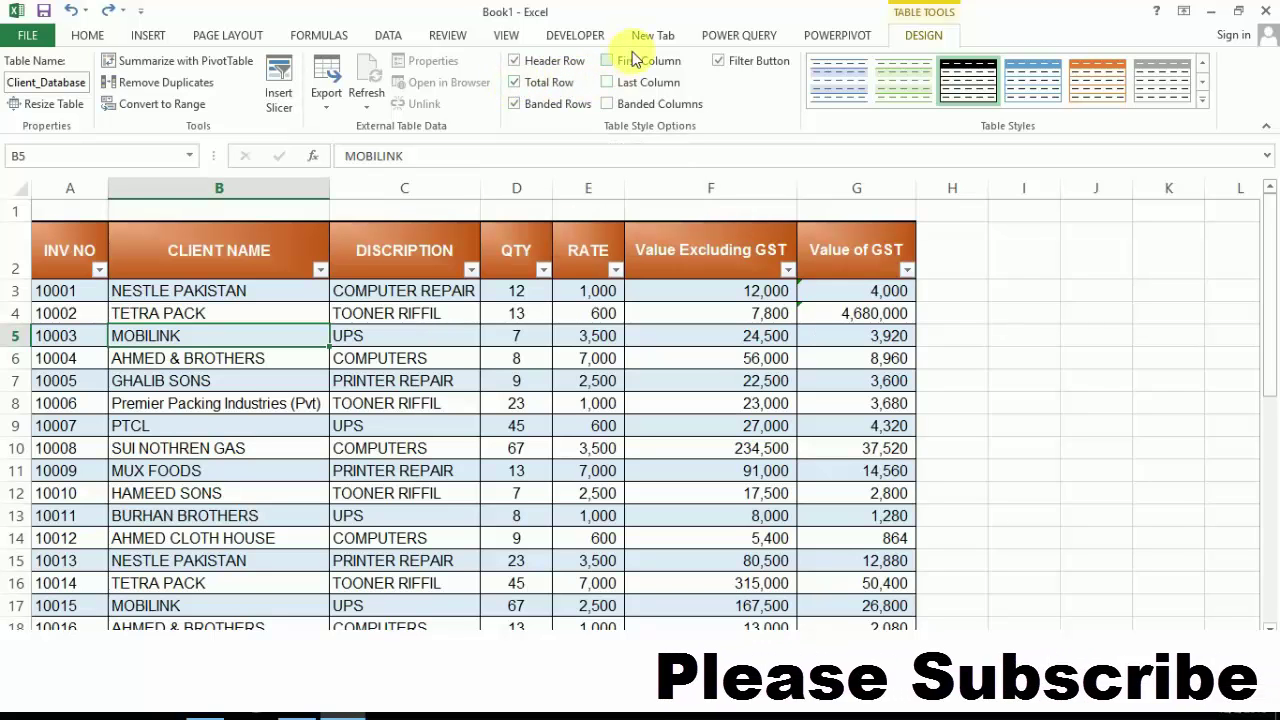
left_click(608, 63)
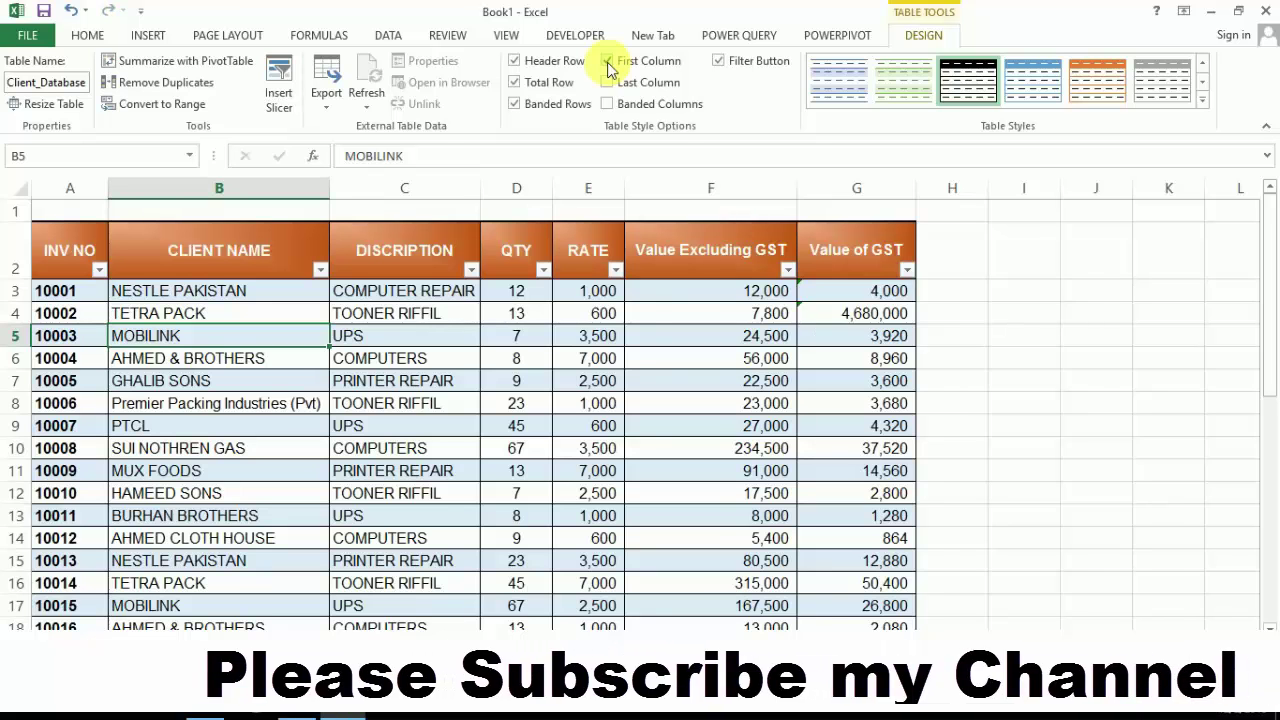
left_click(608, 62)
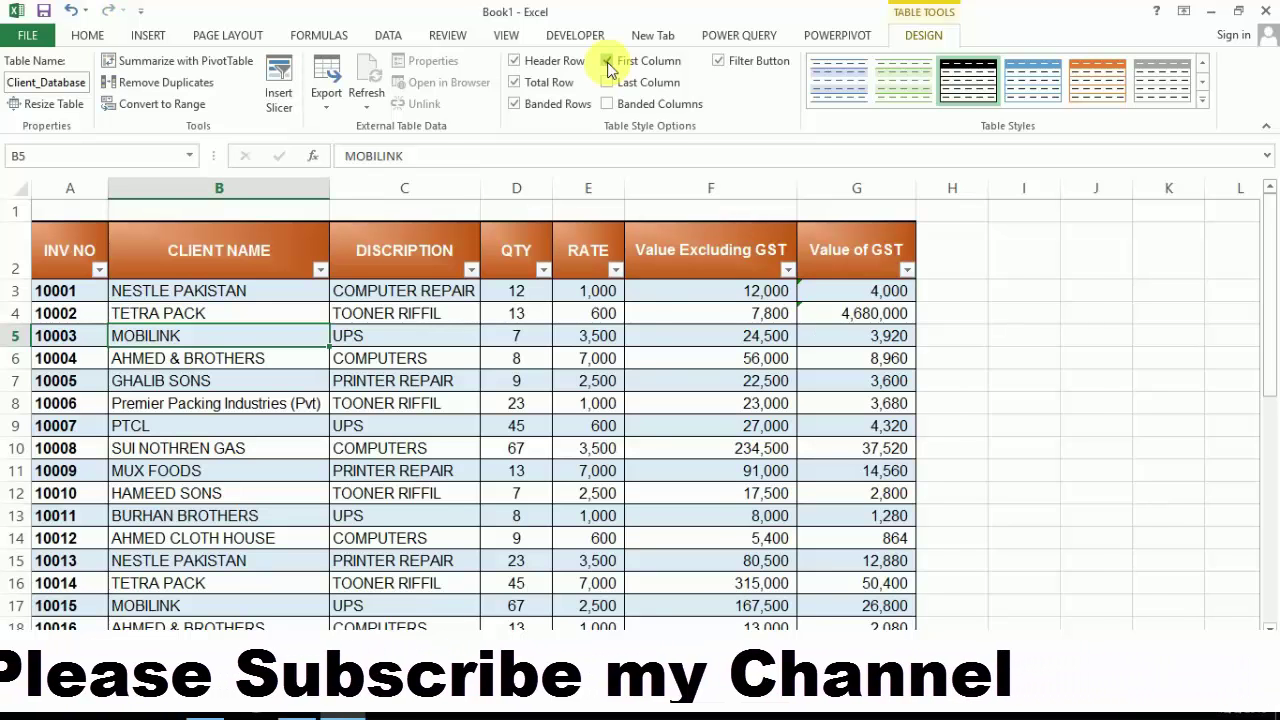
left_click(607, 83)
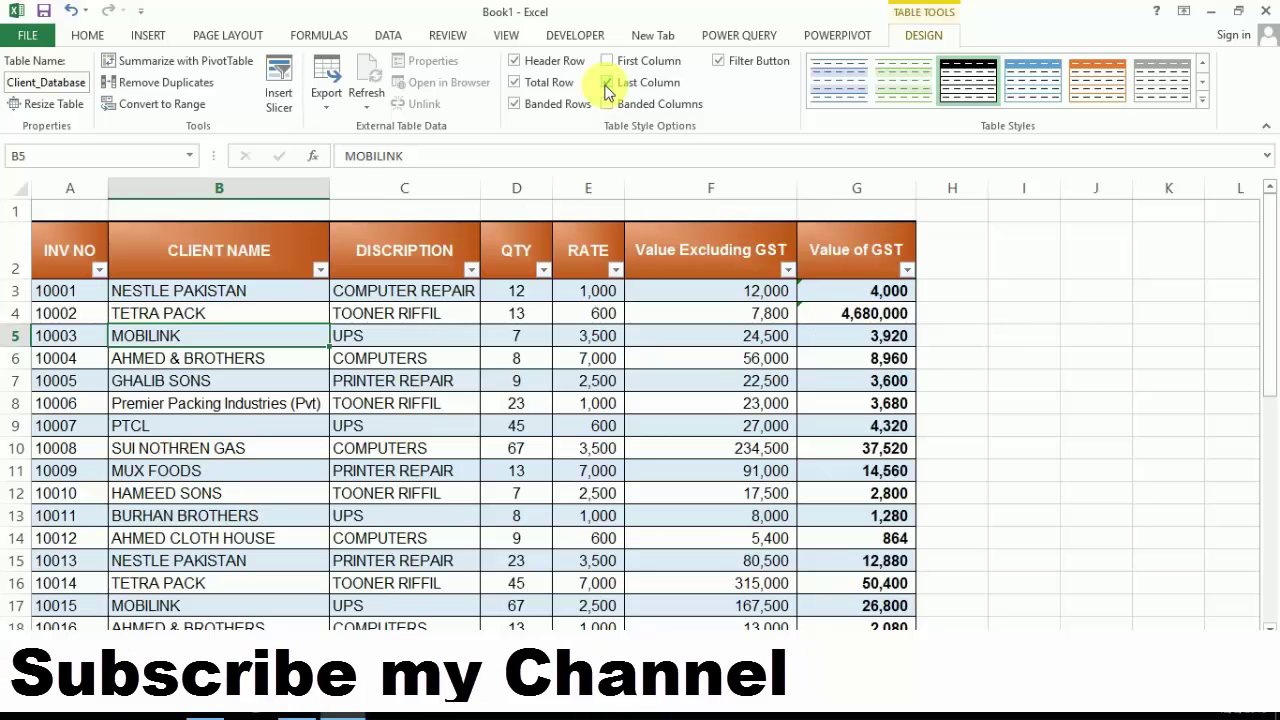
left_click(607, 83)
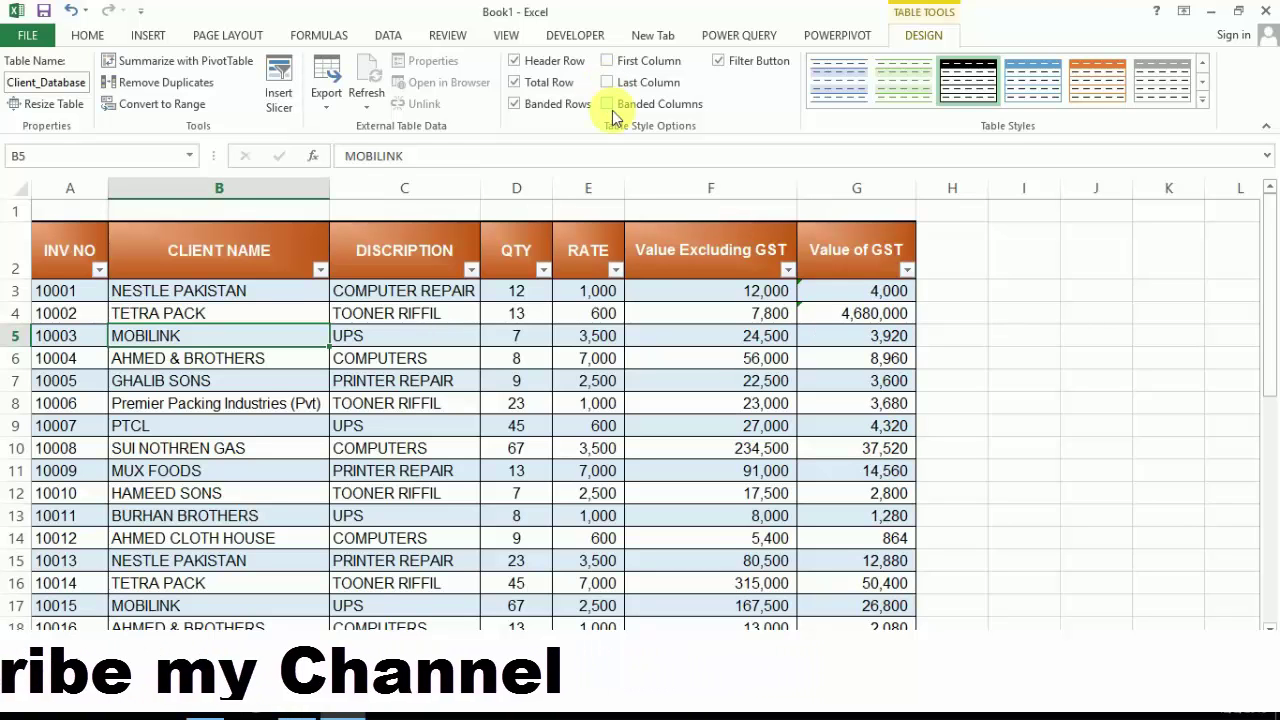
left_click(610, 105)
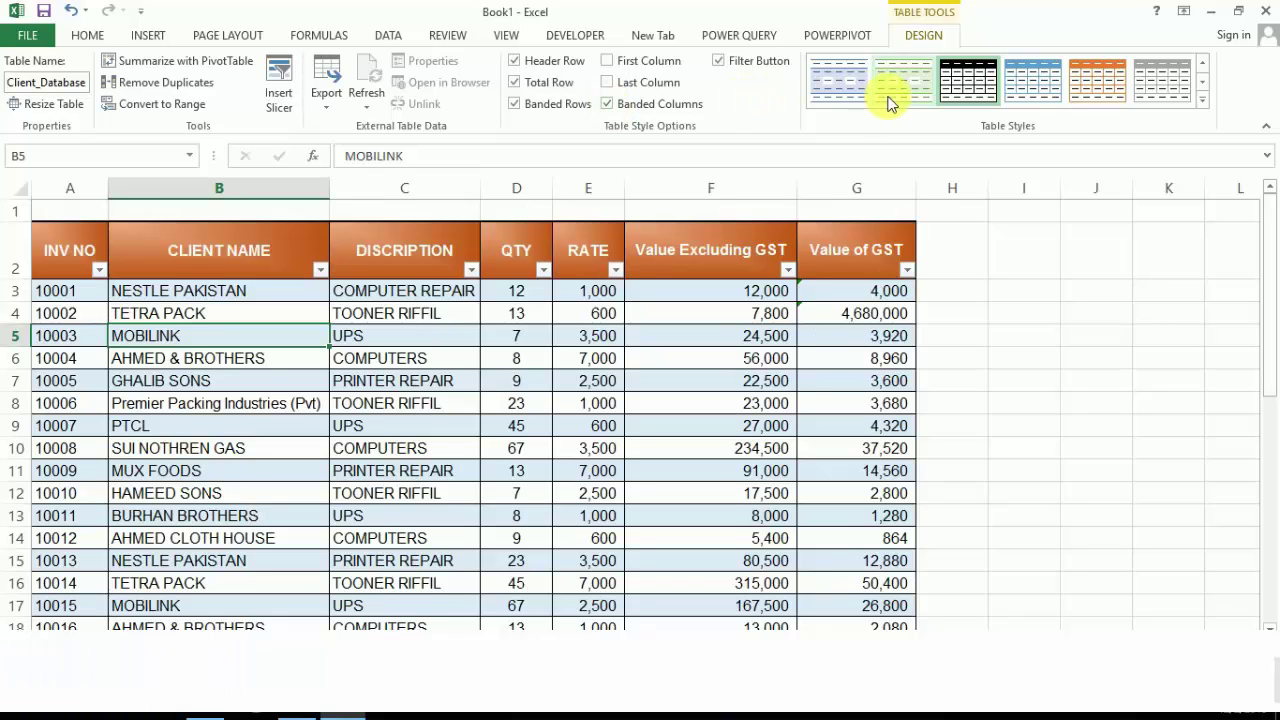
Apply the orange Medium table style and leave Banded Columns unchecked.
left_click(1203, 100)
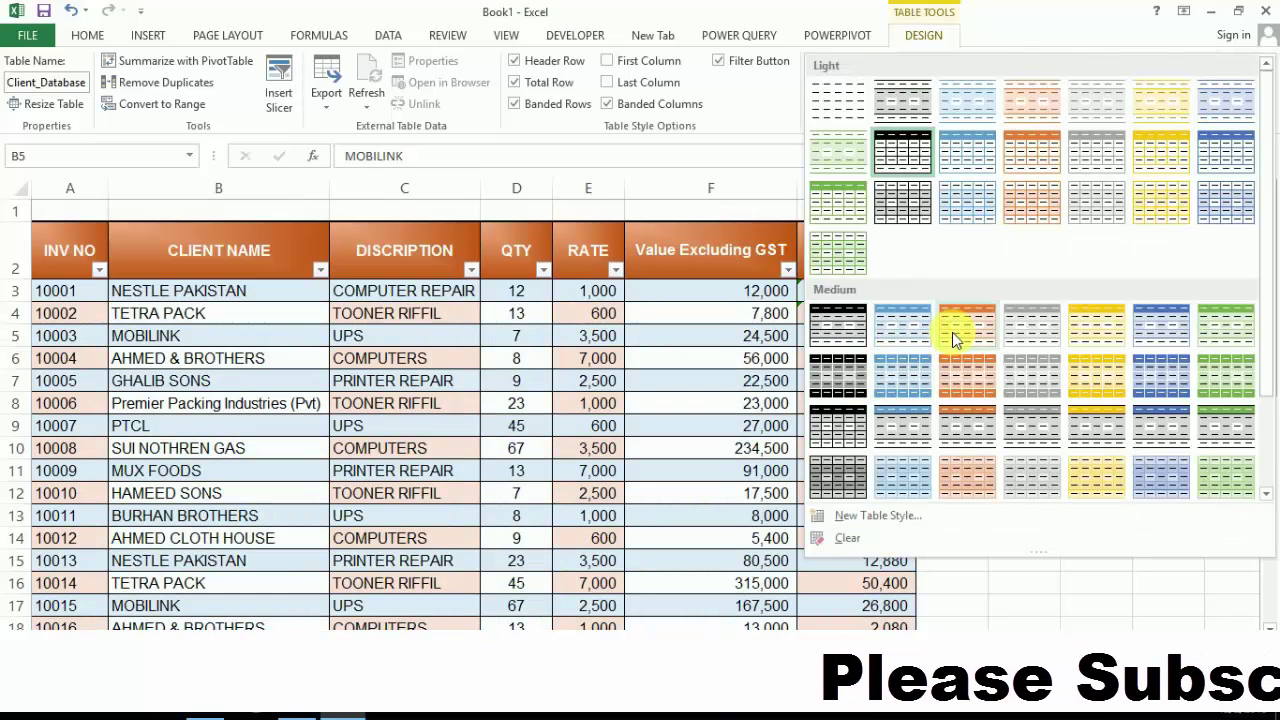
left_click(952, 332)
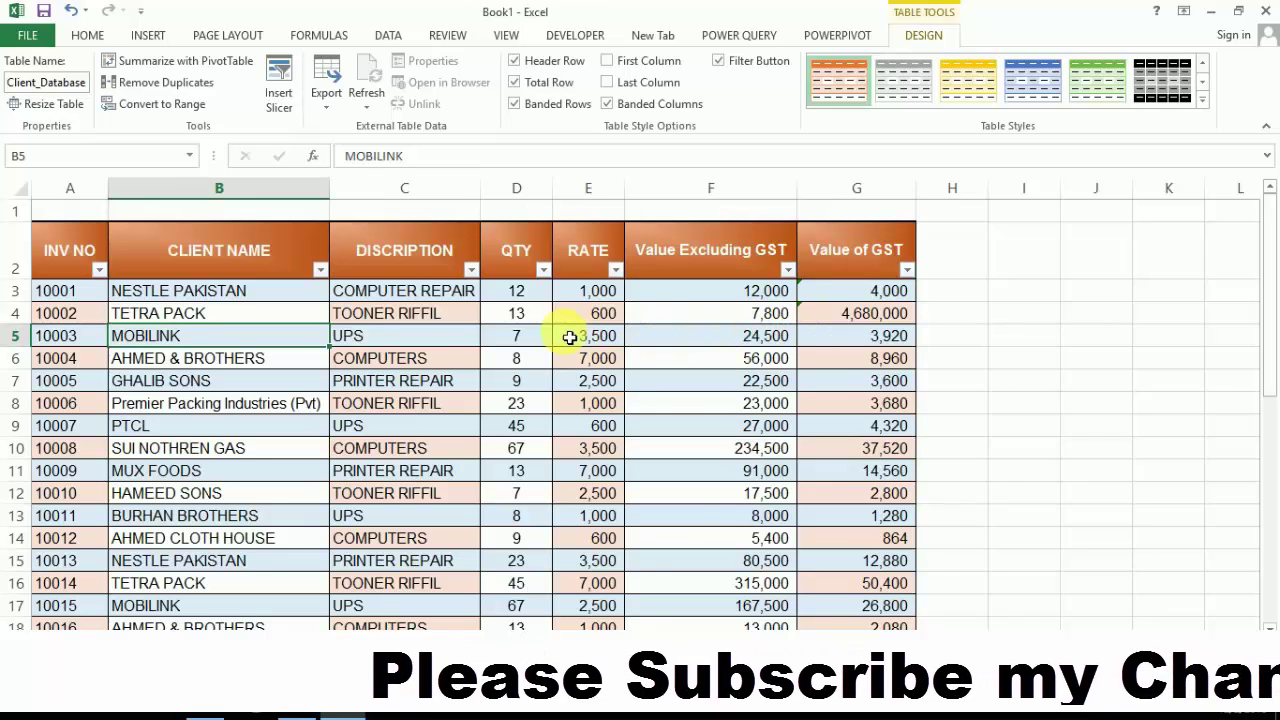
left_click(608, 106)
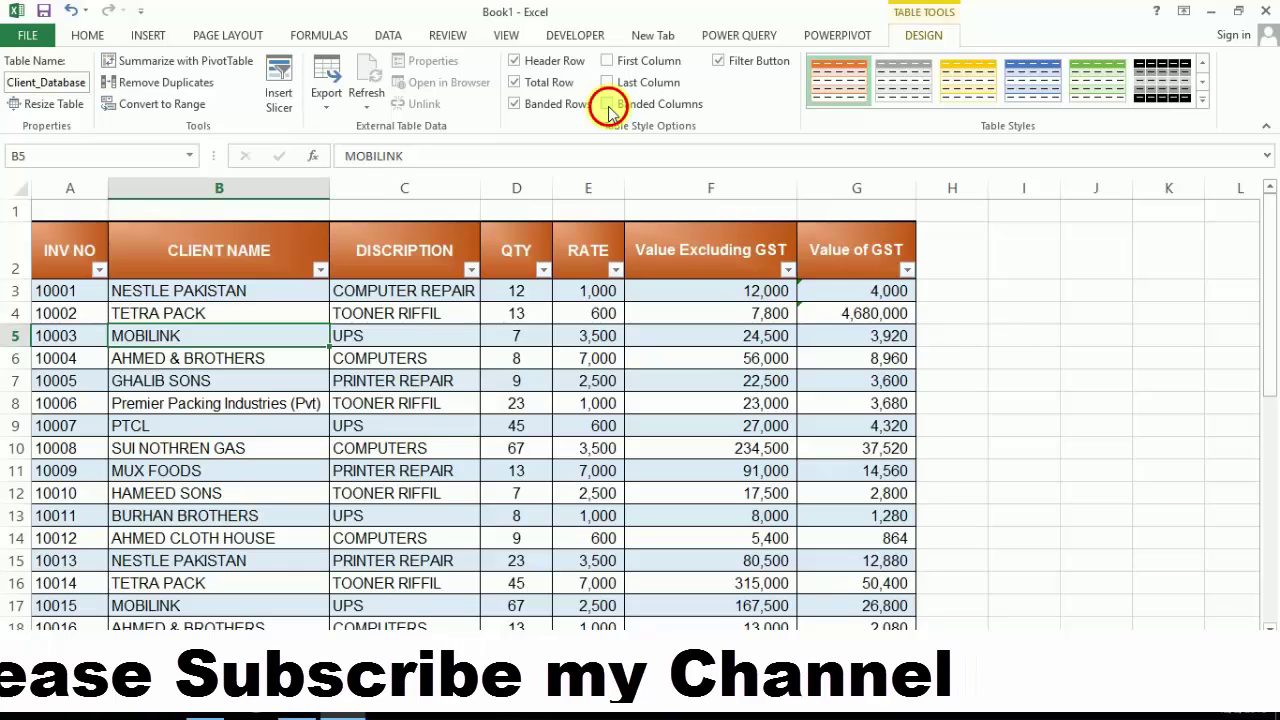
left_click(608, 106)
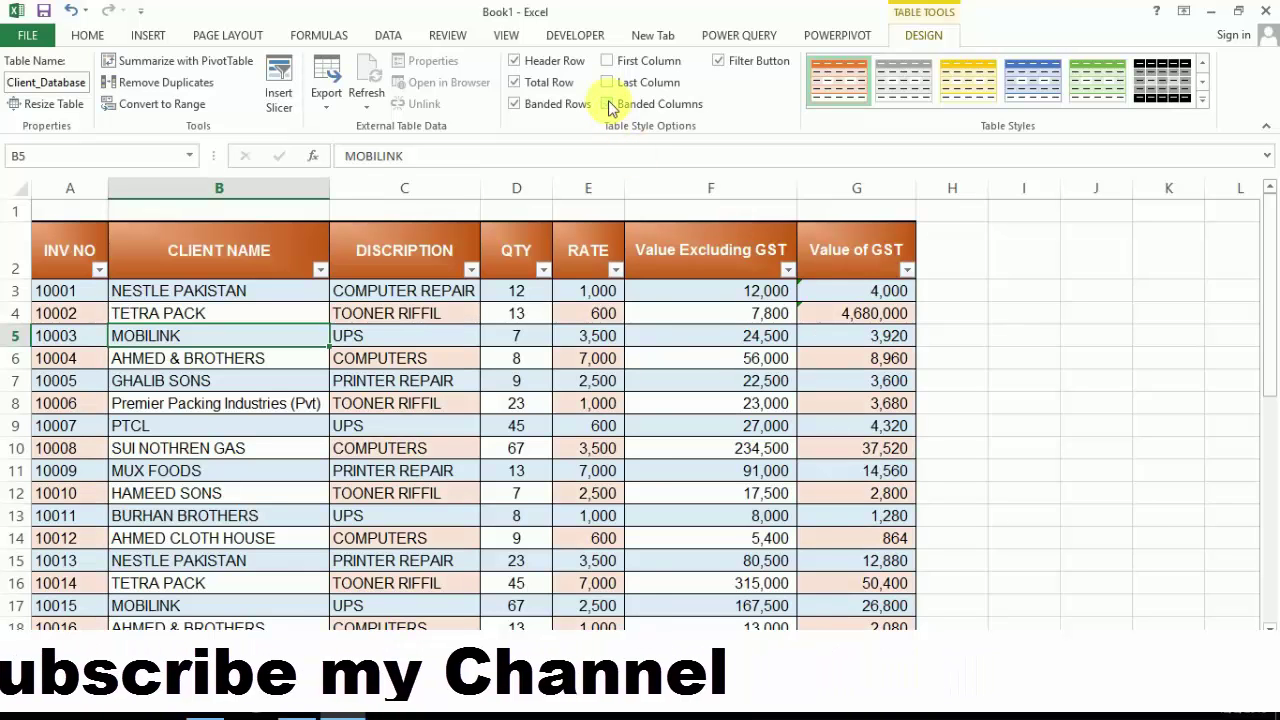
left_click(608, 106)
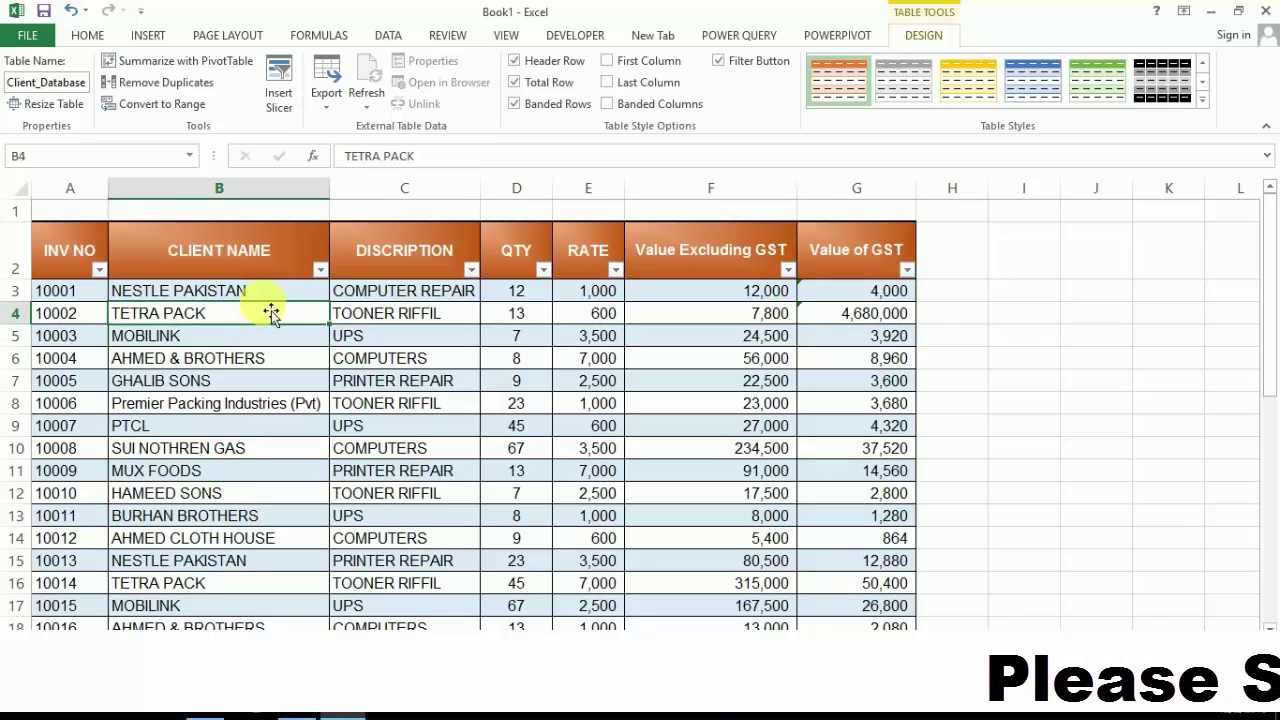
Convert Client_Database to a plain range, keeping its orange banded formatting but dropping the filter buttons.
key("Down")
key("Down")
key("Down")
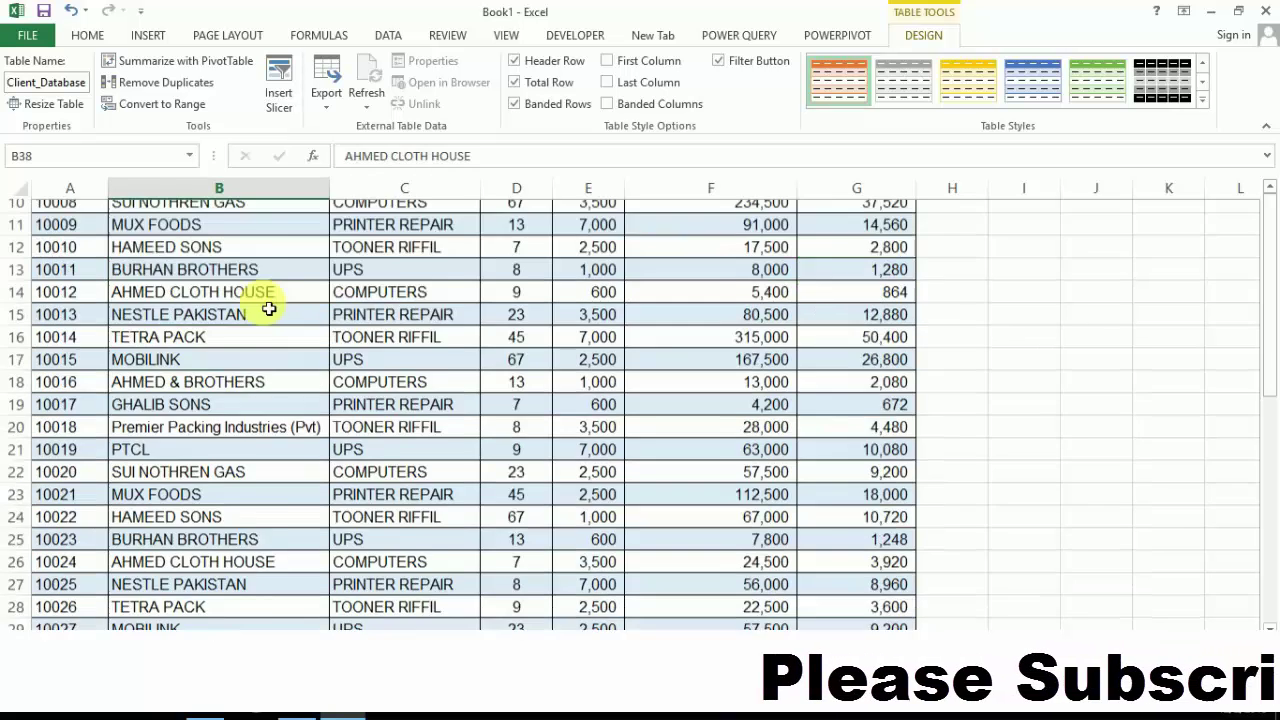
key("Down")
key("Down")
key("Down")
key("ctrl+Up")
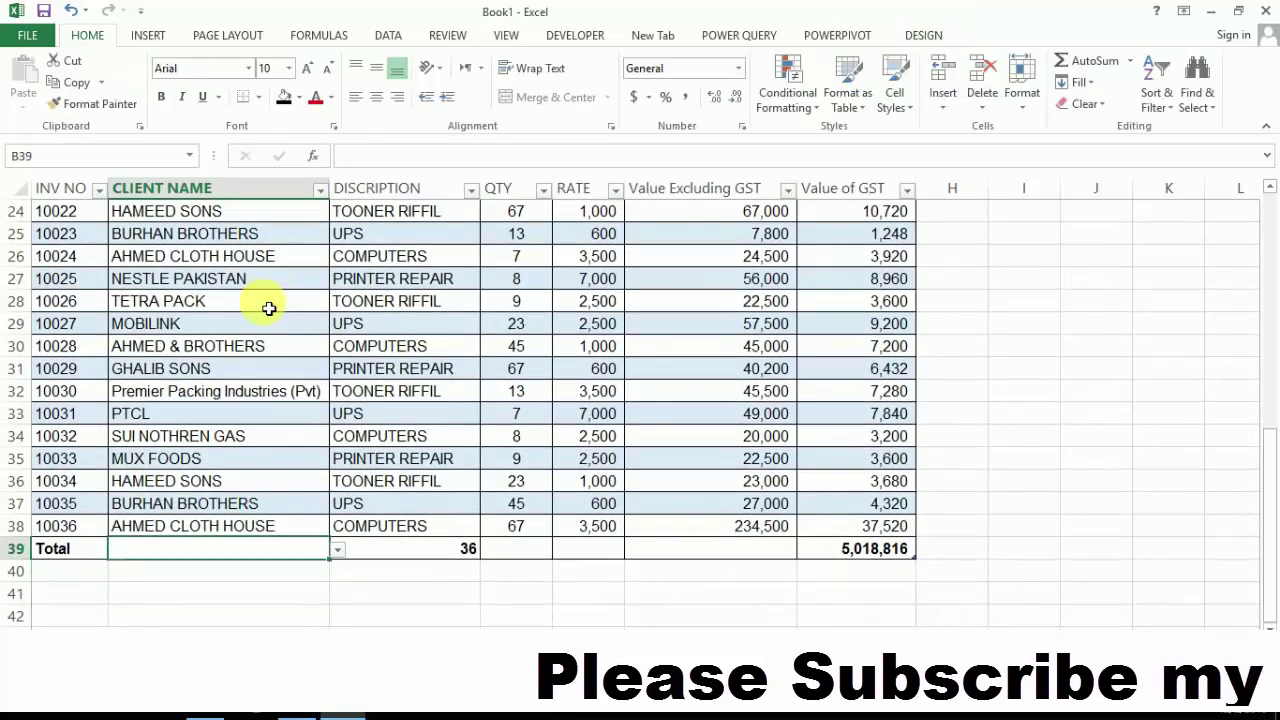
key("ctrl+Up")
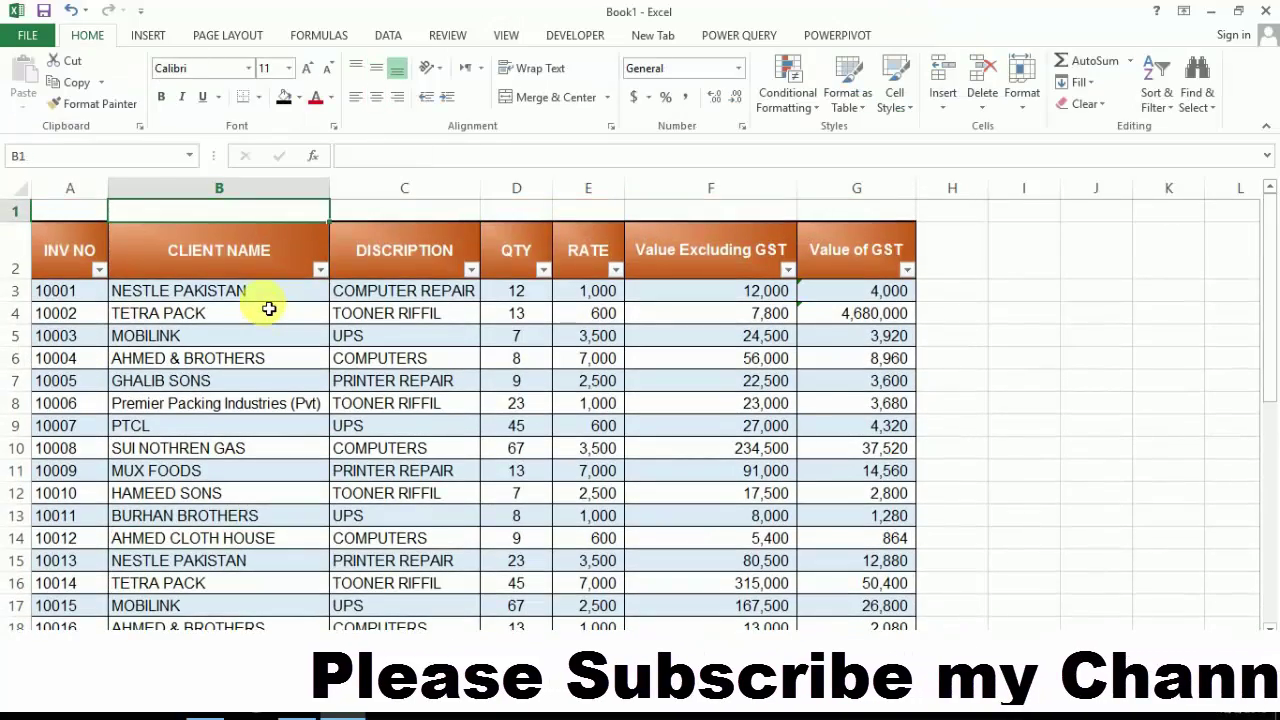
key("Down")
key("Down")
key("Down")
key("Down")
key("Down")
key("Down")
key("ctrl+Up")
key("Up")
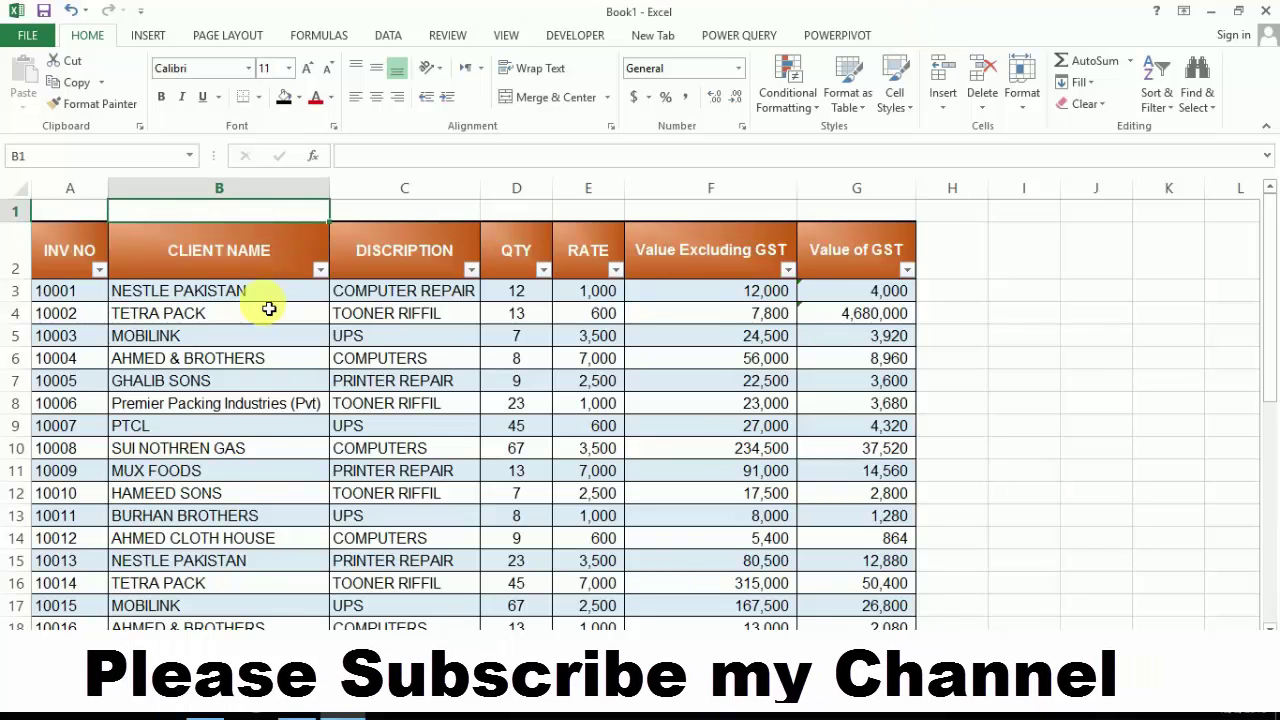
left_click(263, 300)
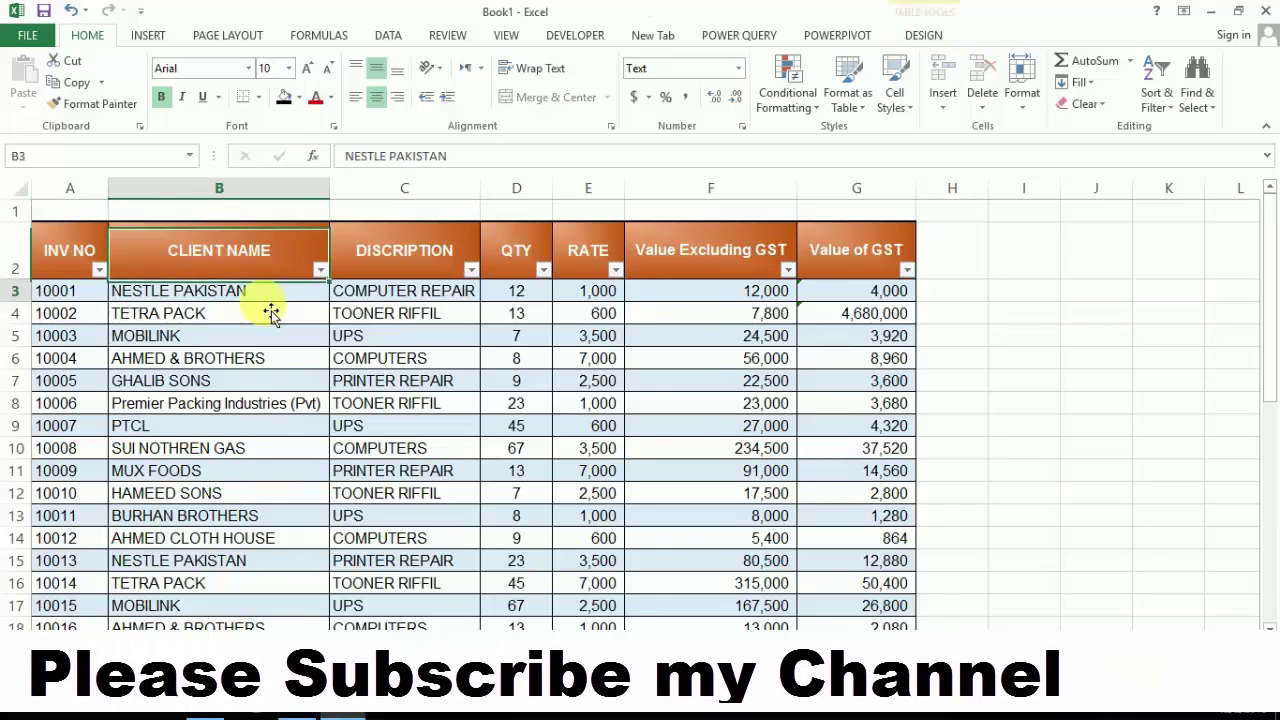
left_click(923, 35)
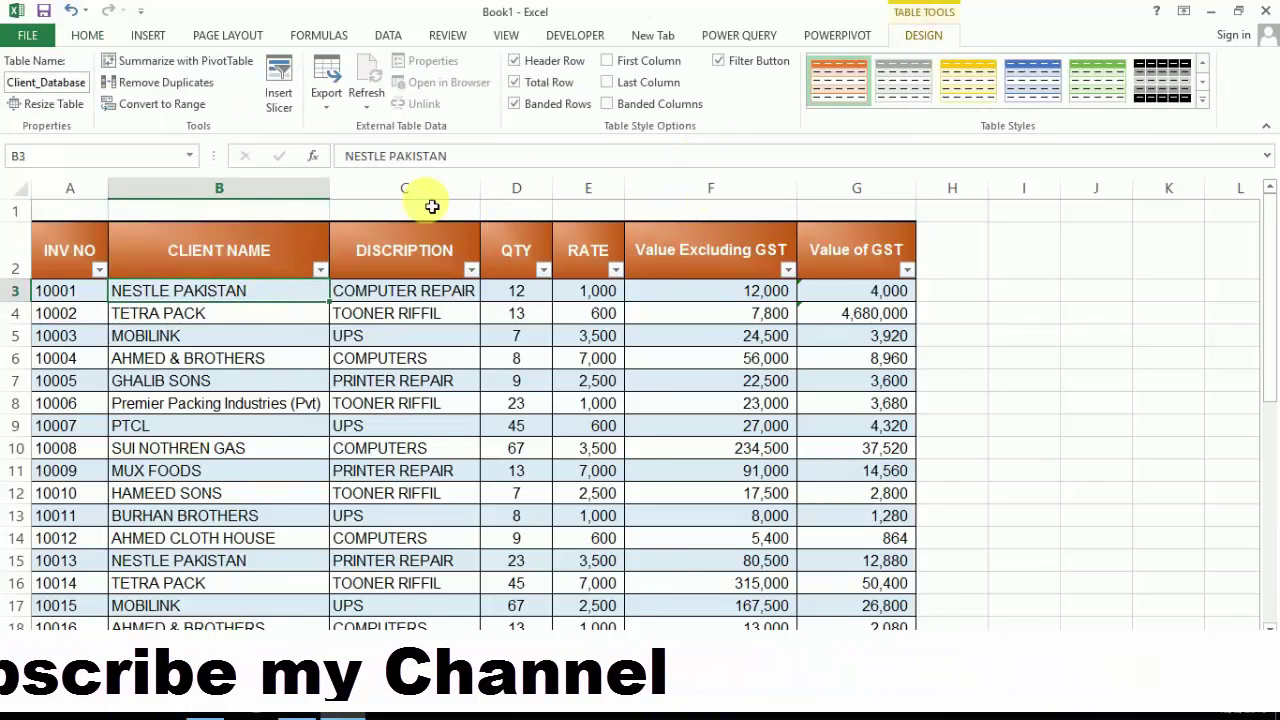
left_click(200, 111)
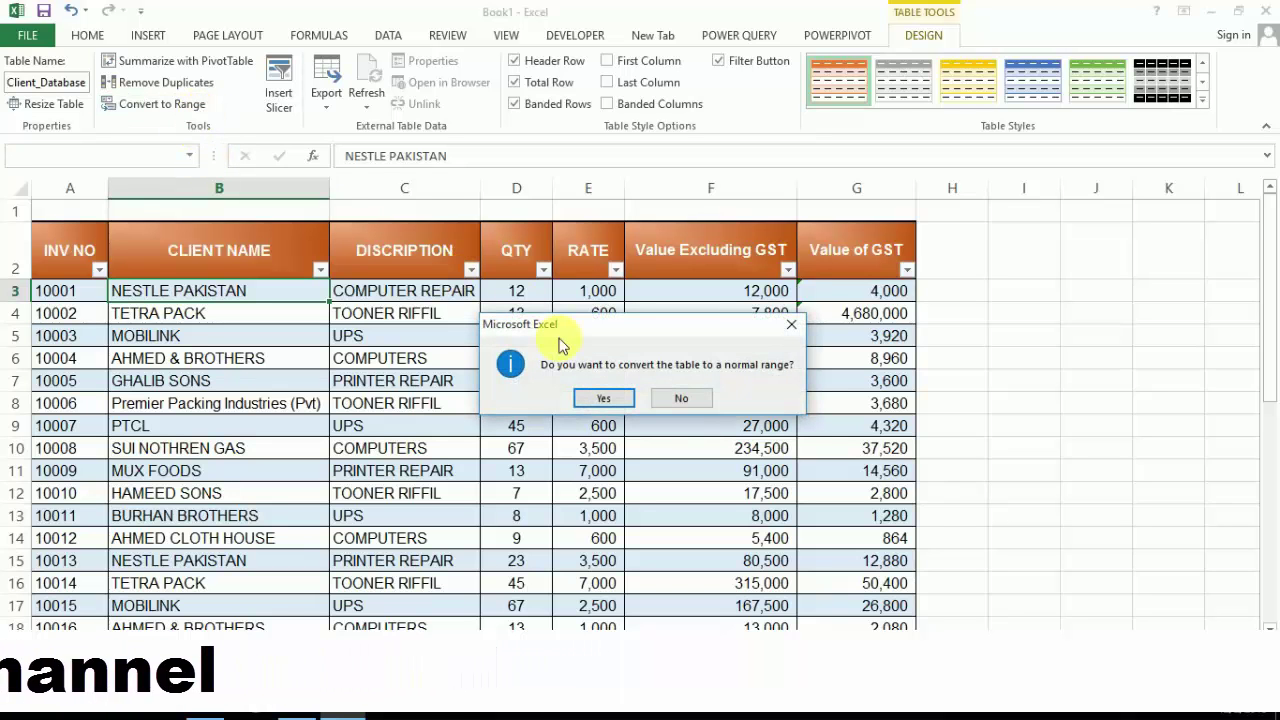
left_click(603, 398)
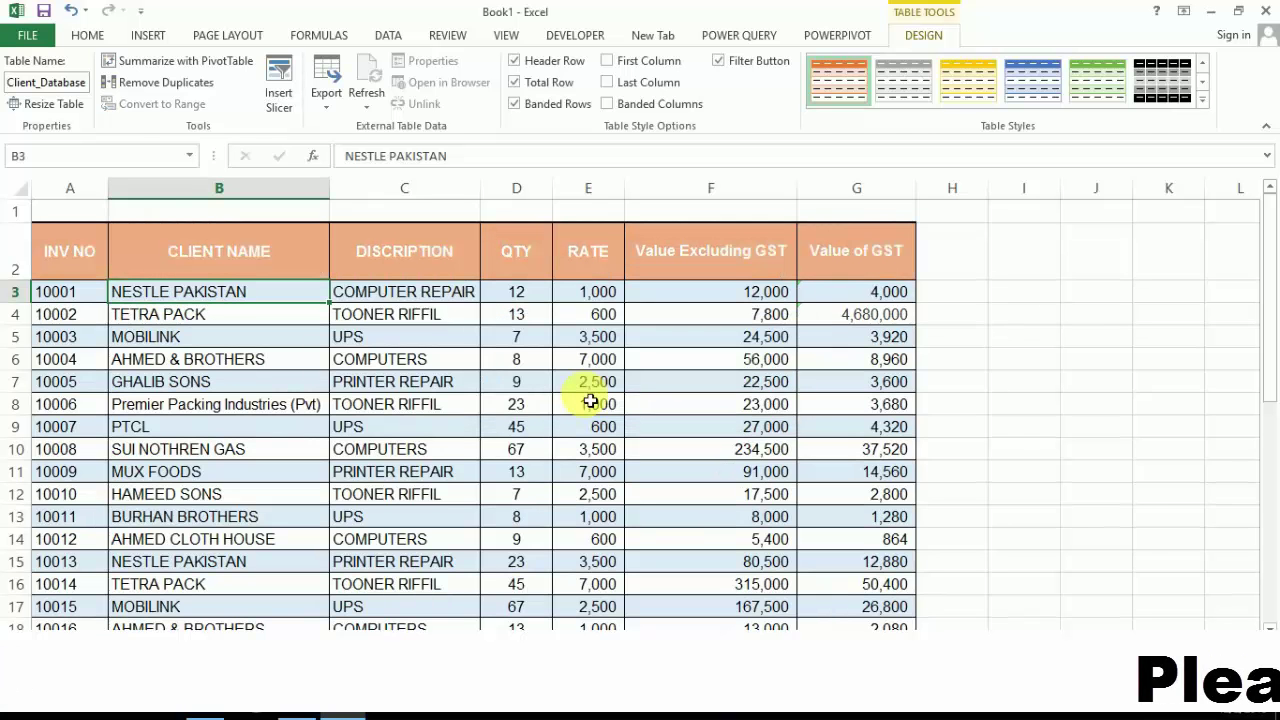
left_click(697, 451)
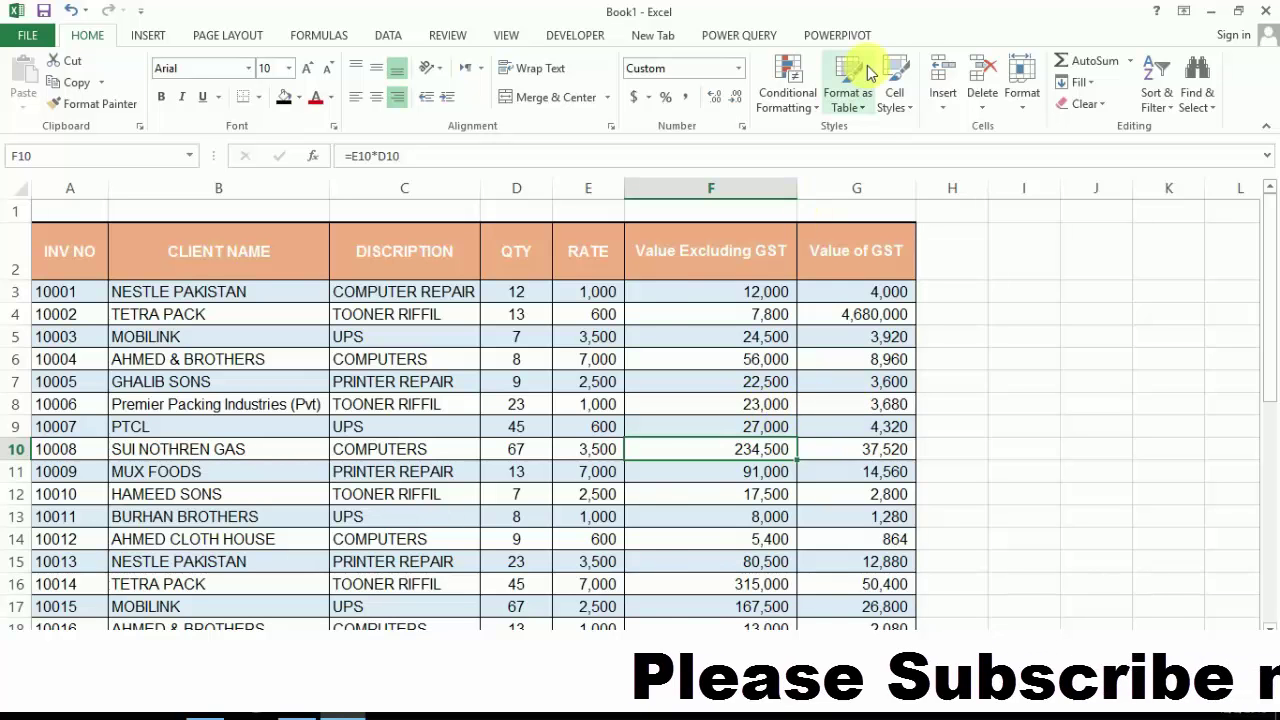
key("Down")
key("Down")
key("Down")
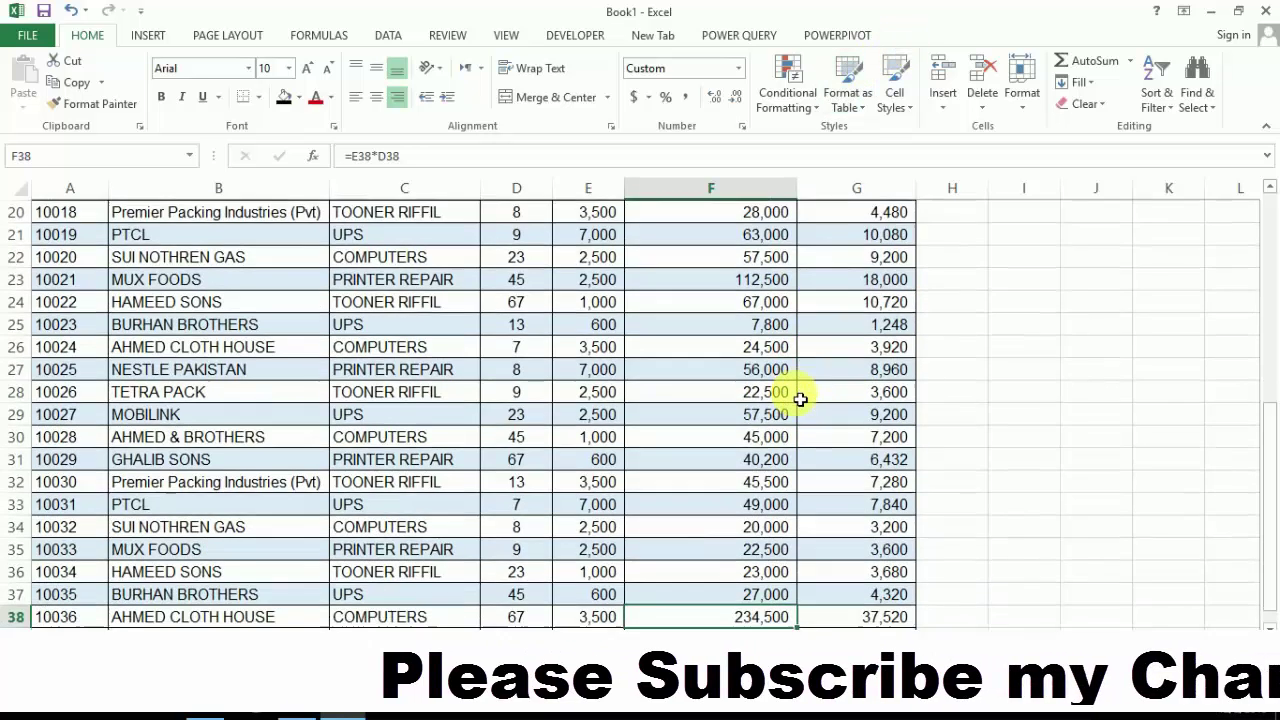
key("Up")
key("Up")
key("Right")
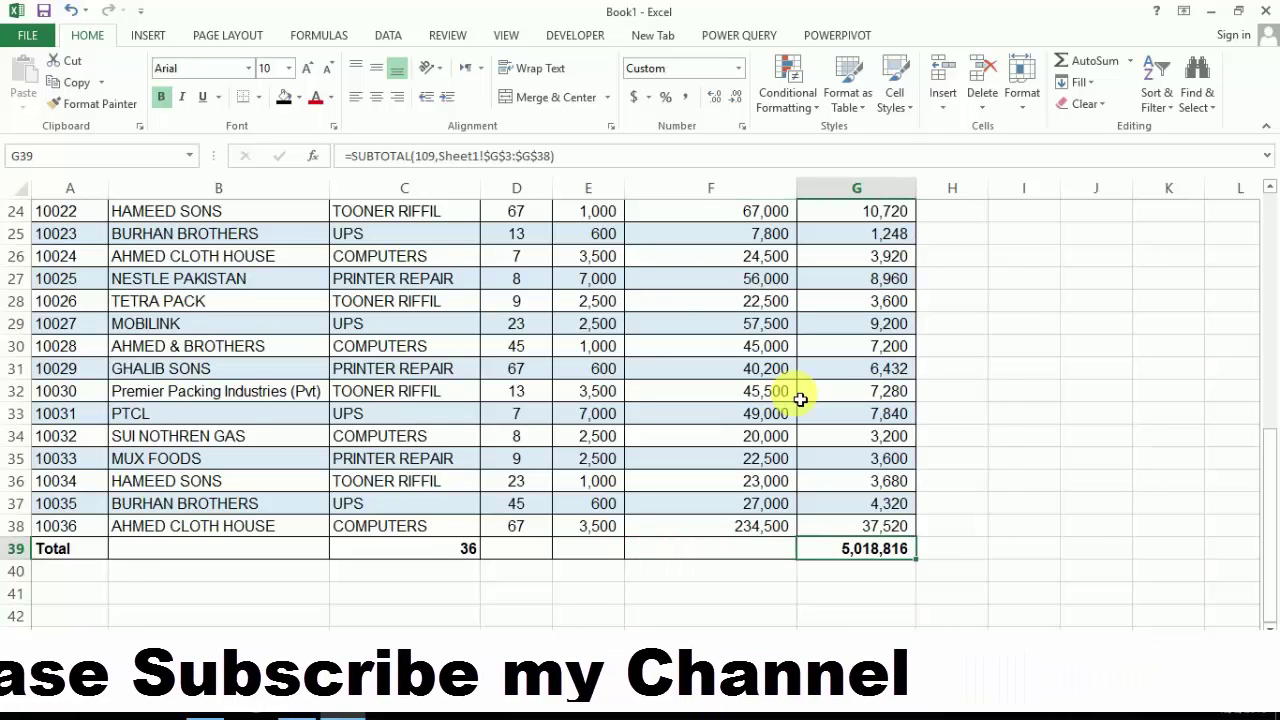
key("F2")
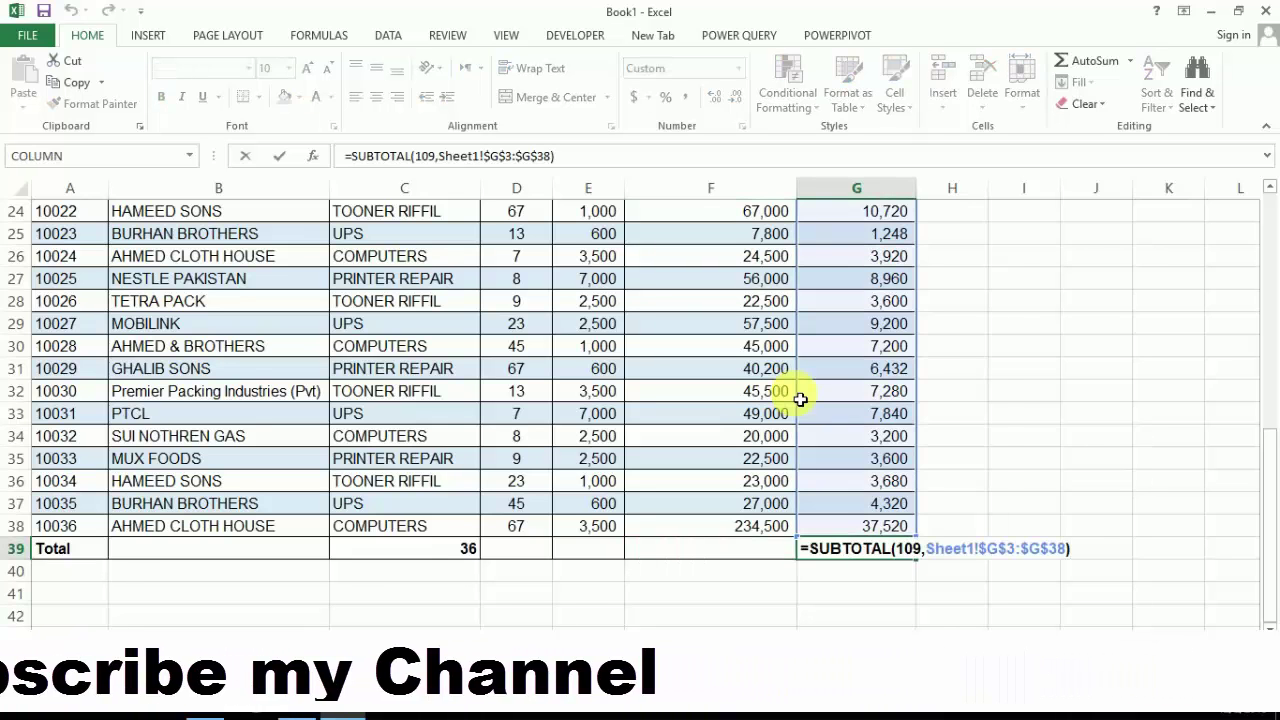
key("Return")
key("Up")
key("Up")
key("Left")
key("Left")
key("Left")
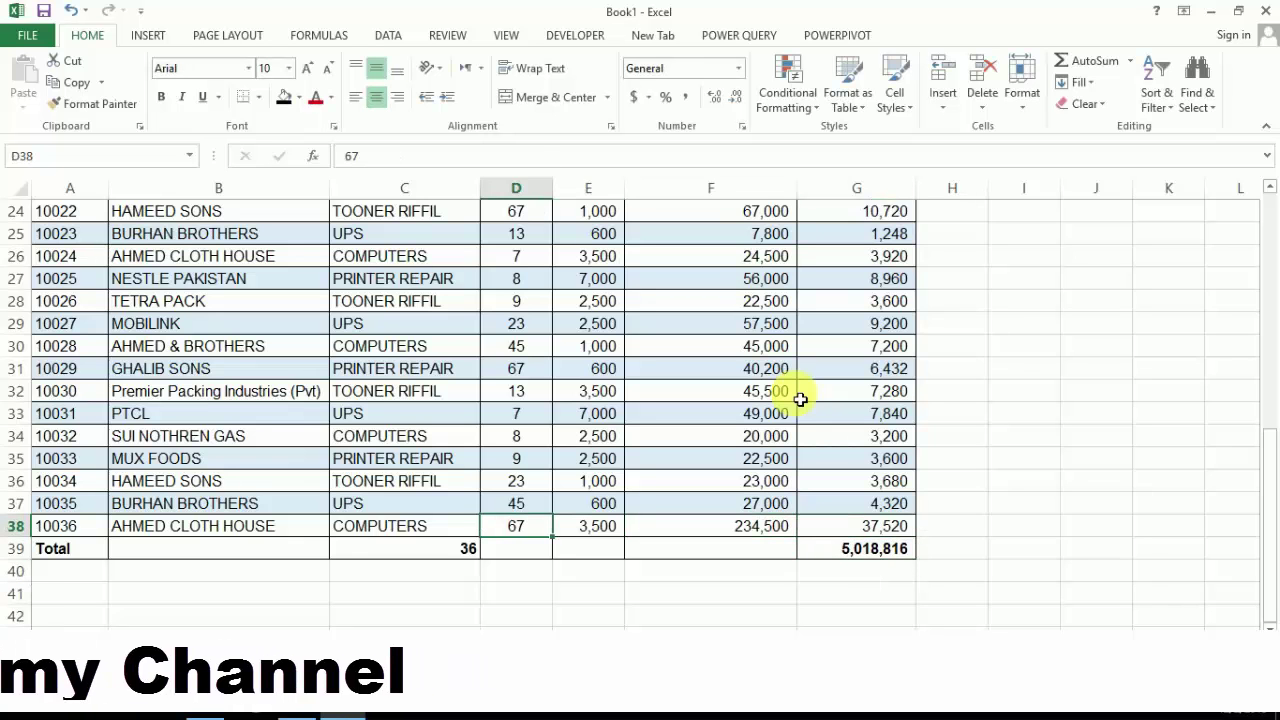
key("Left")
key("F2")
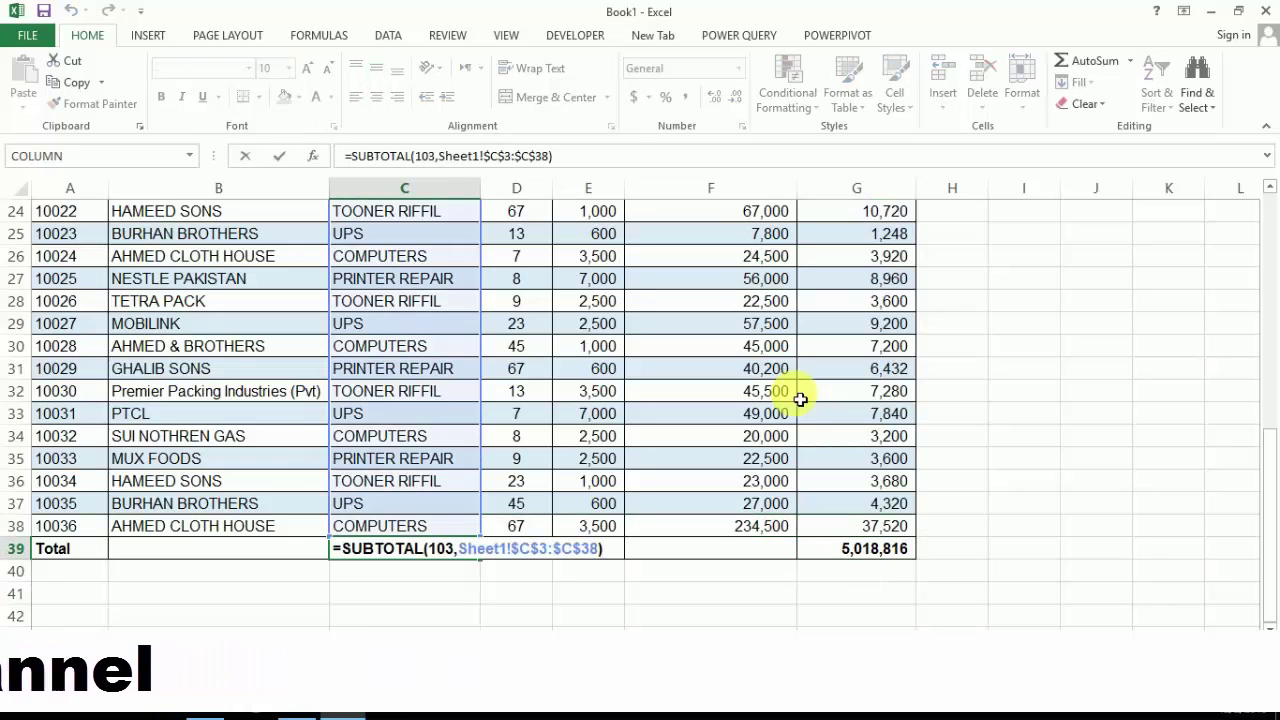
key("Return")
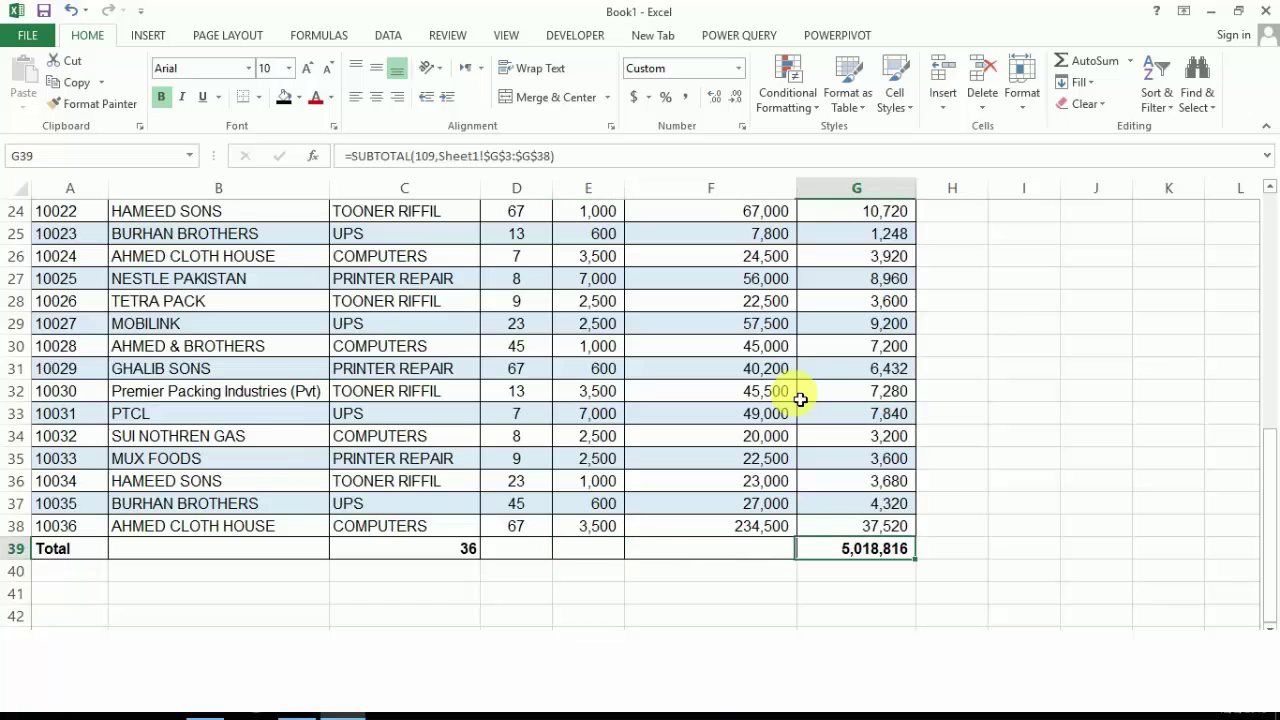
key("Left")
key("Left")
key("Left")
key("Left")
key("Left")
key("Left")
key("Right")
key("Right")
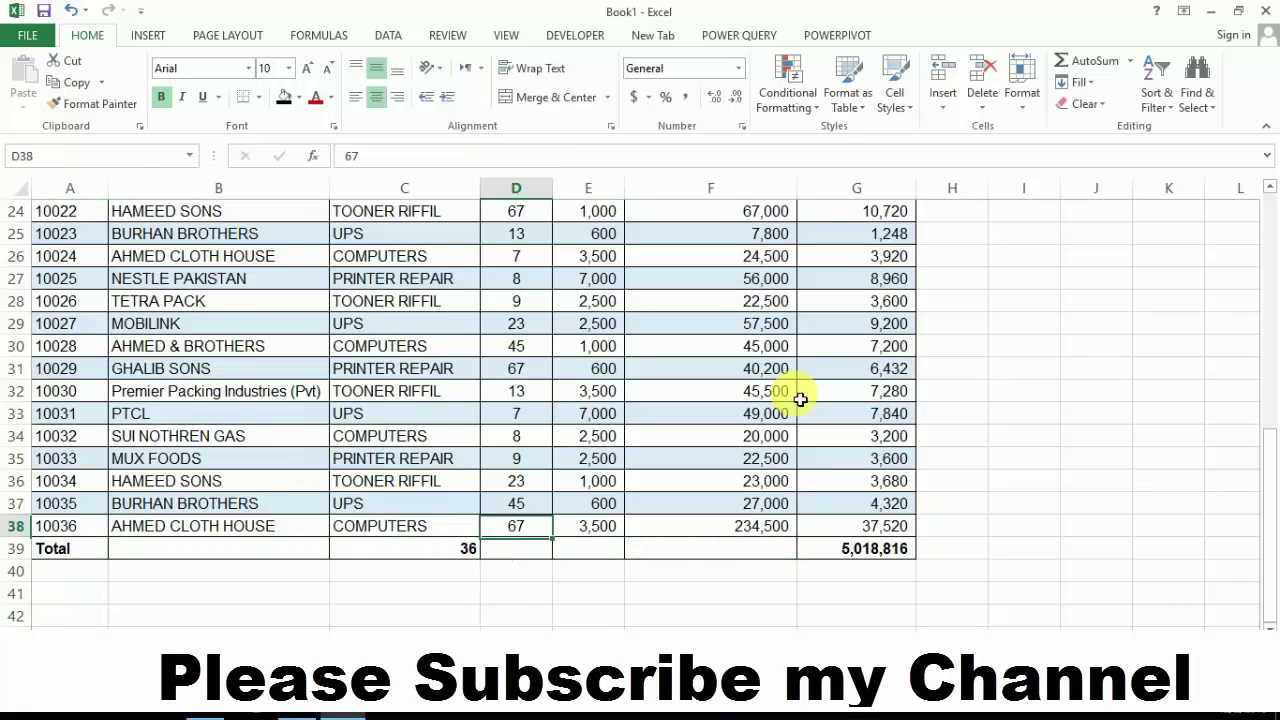
key("ctrl+Up")
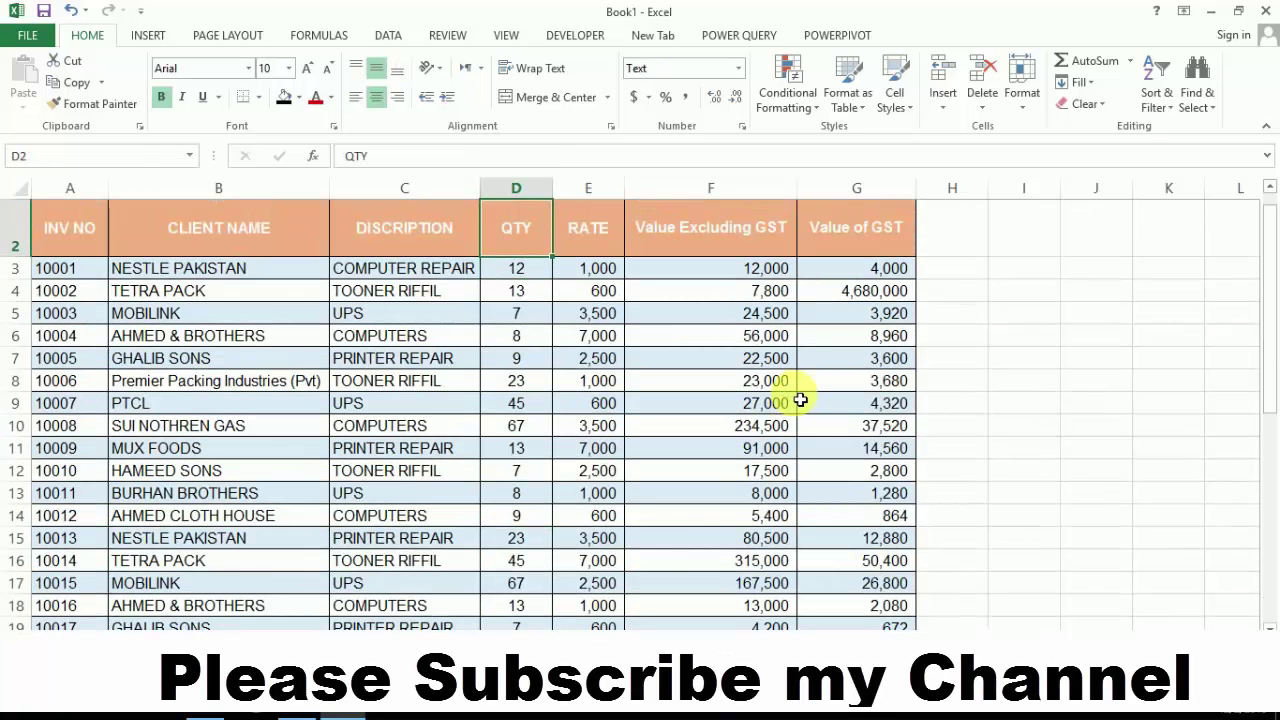
scroll(800, 400, "up", 1)
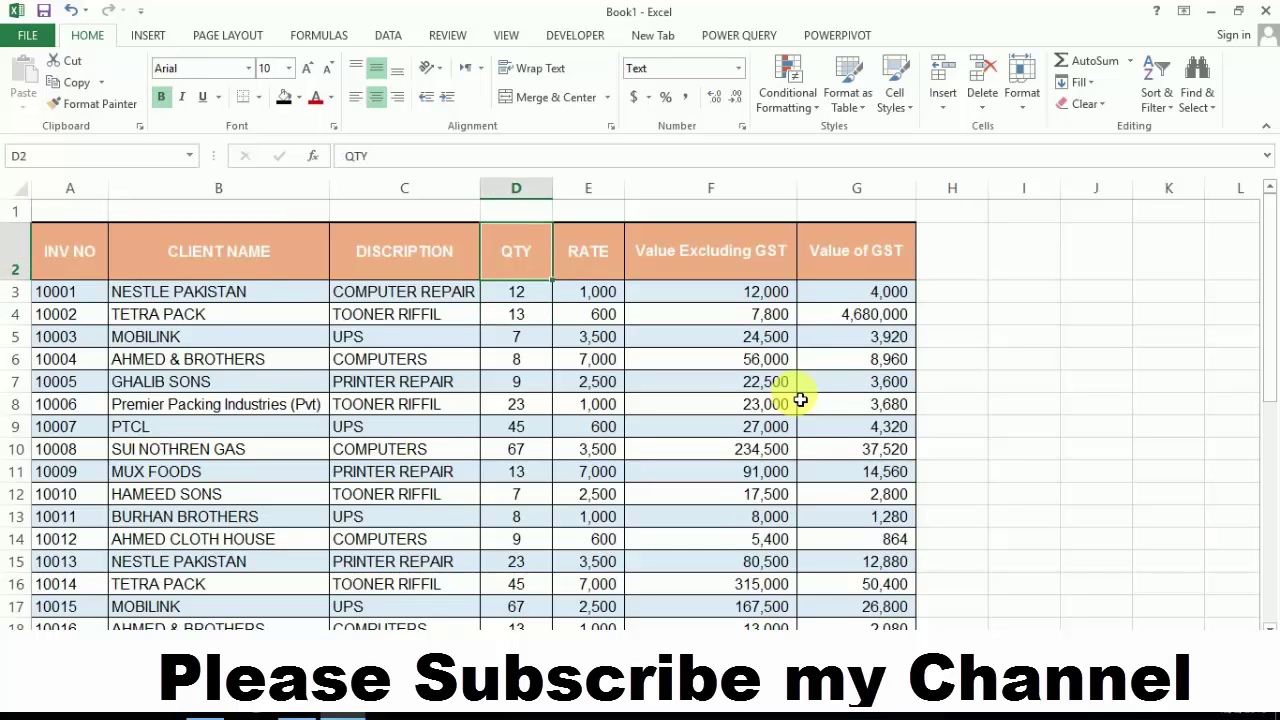
key("Down")
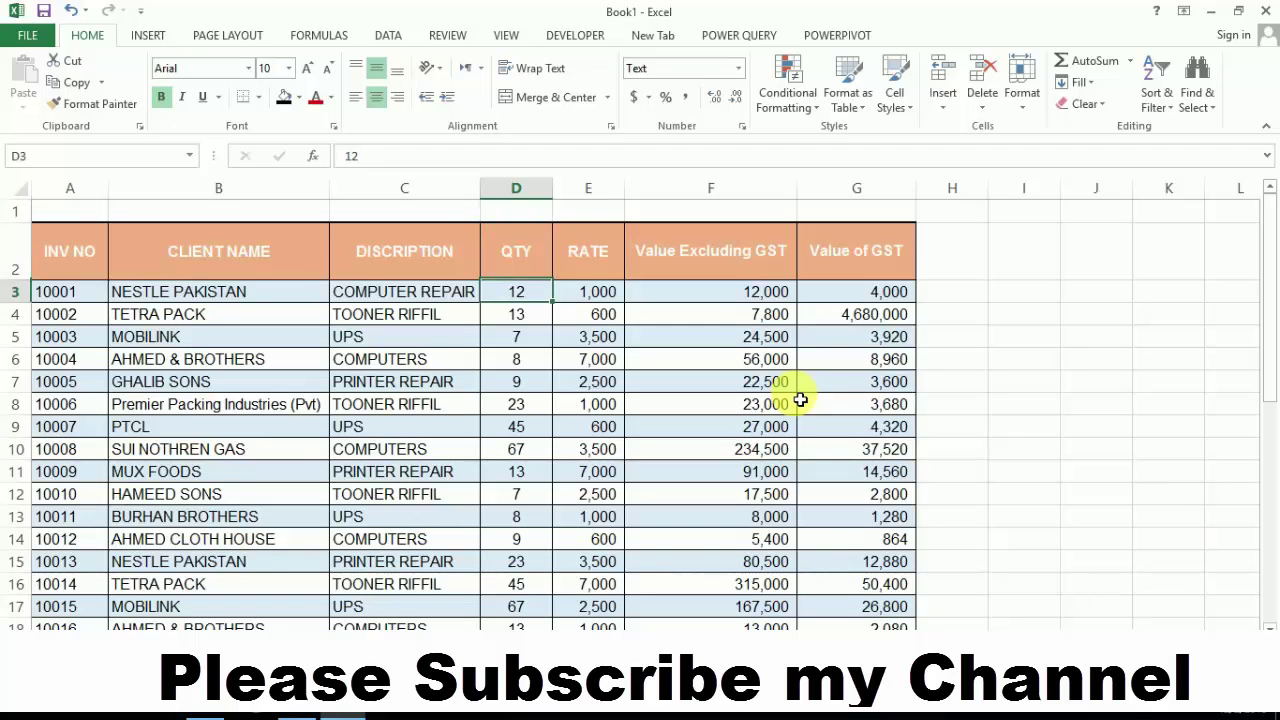